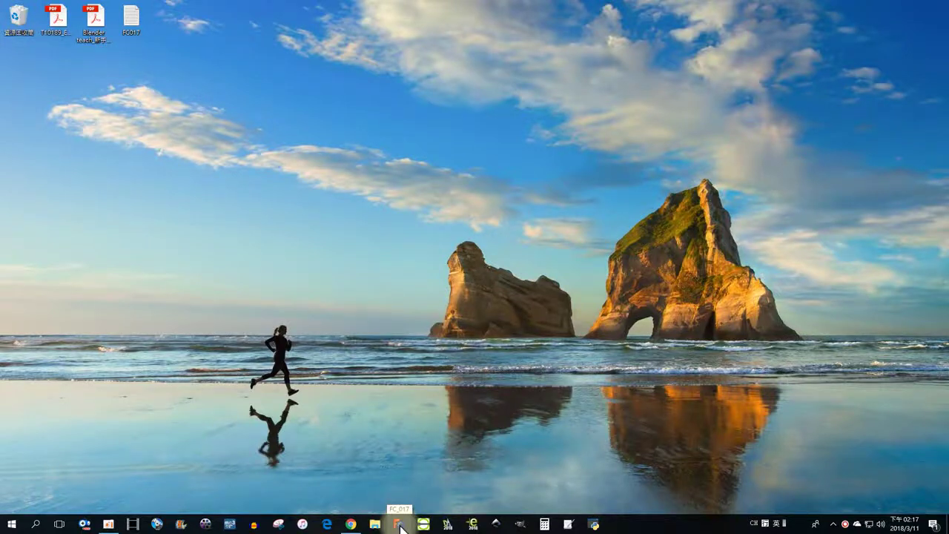
Step: Start FreeCAD from its FC_017 taskbar icon
left_click(399, 525)
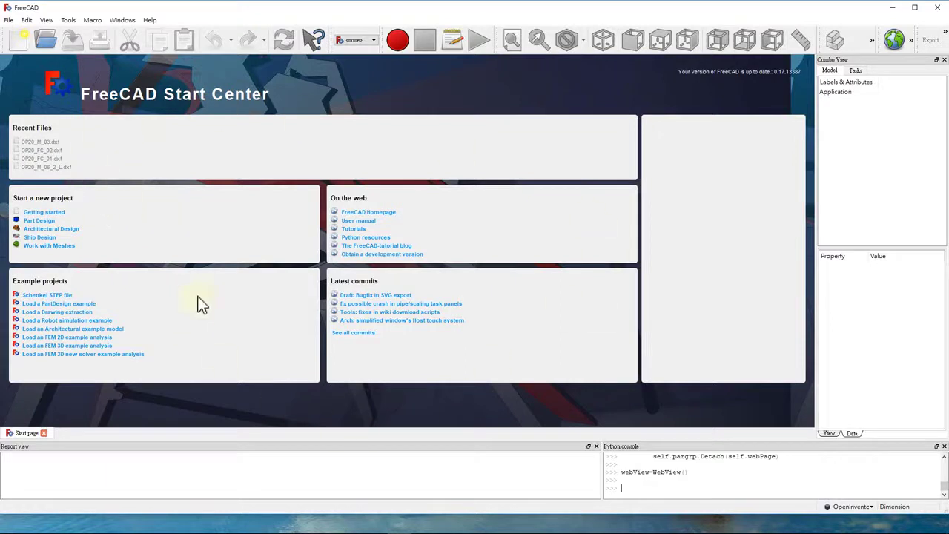
Step: Set the interface language to Chinese (中文) in Preferences, apply it, then close FreeCAD to restart
left_click(29, 20)
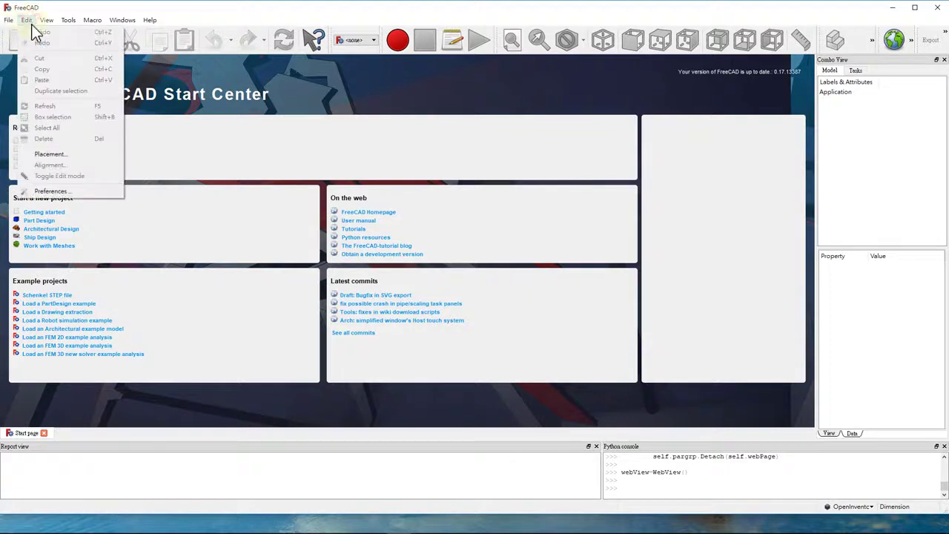
left_click(69, 194)
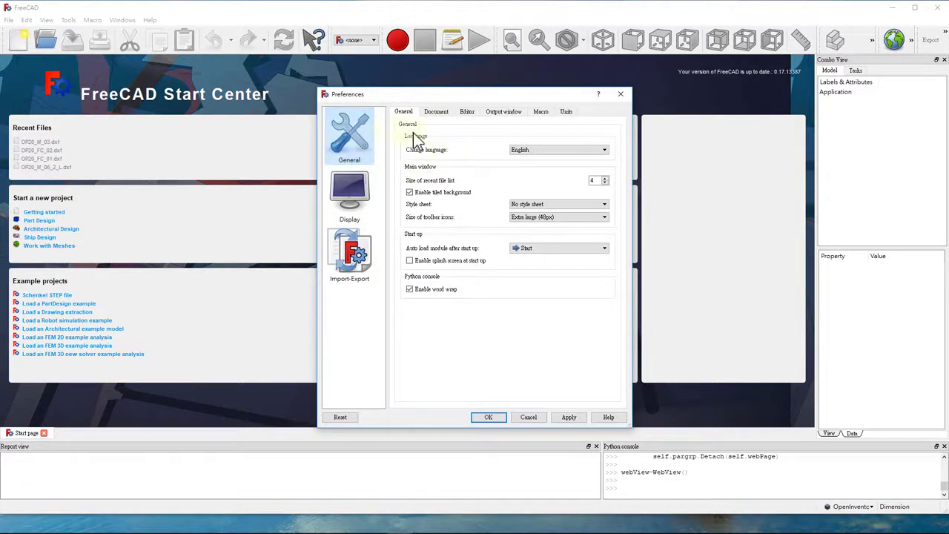
left_click(528, 149)
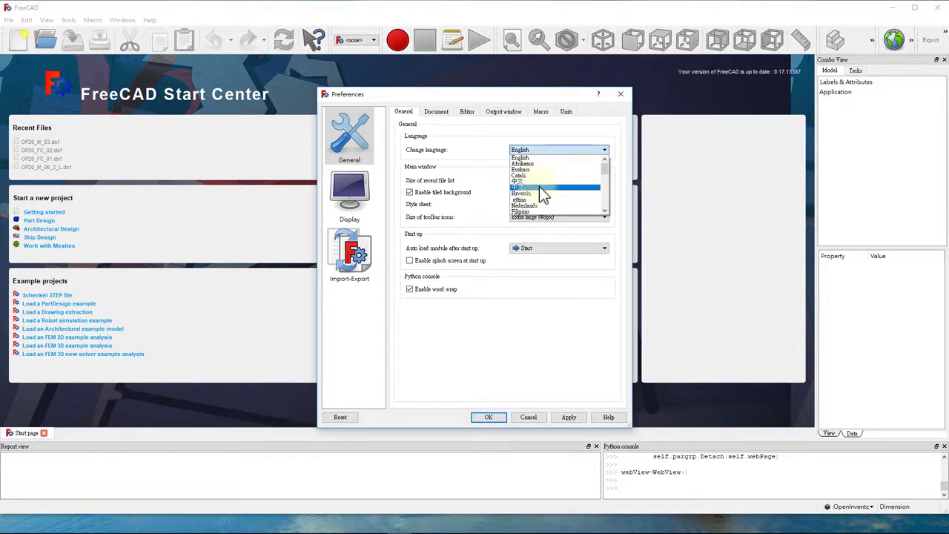
left_click(539, 186)
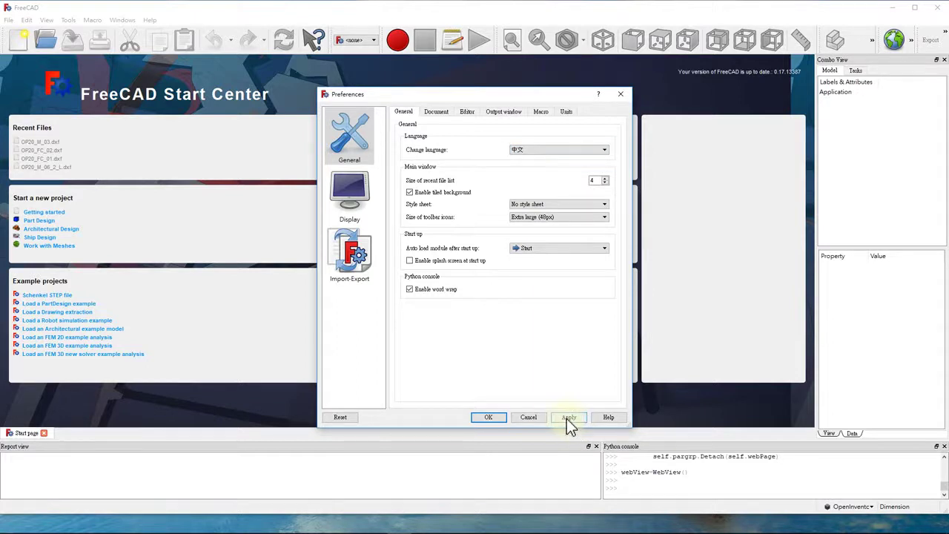
left_click(567, 417)
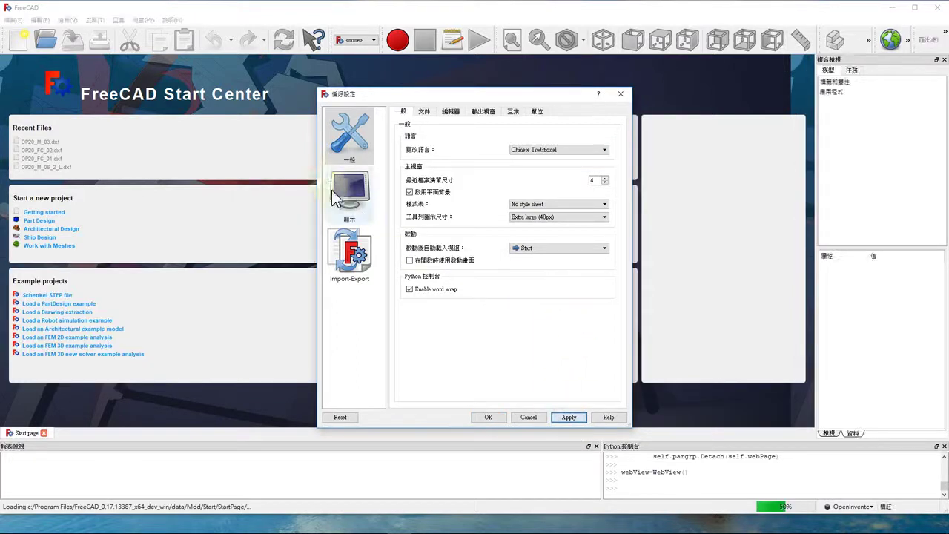
left_click(493, 419)
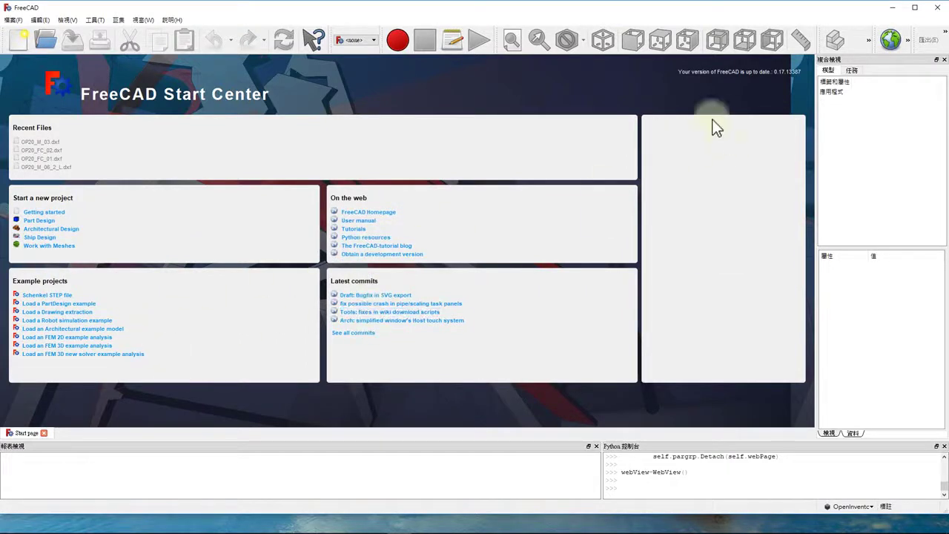
left_click(937, 7)
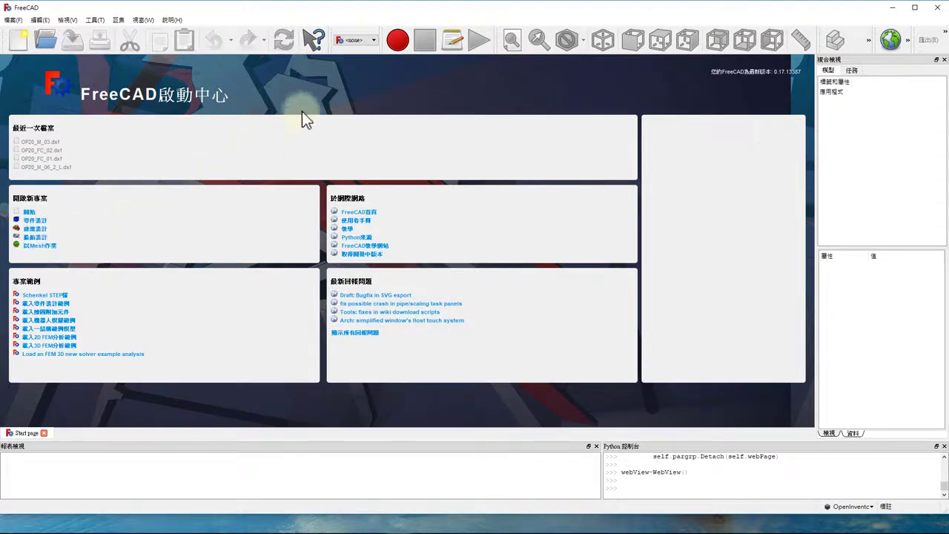
Step: Open the workbench list in the relaunched, Chinese-language FreeCAD
left_click(371, 41)
left_click(371, 43)
left_click(370, 43)
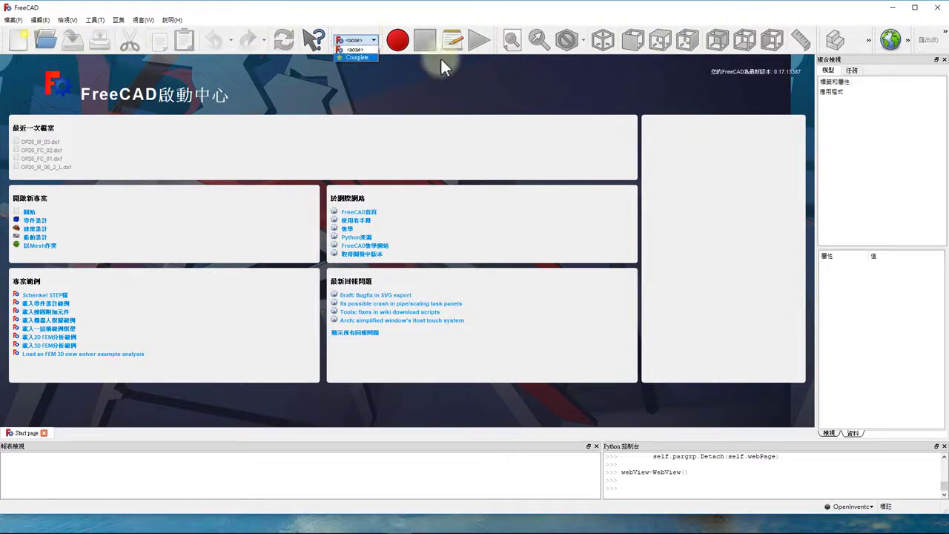
left_click(375, 42)
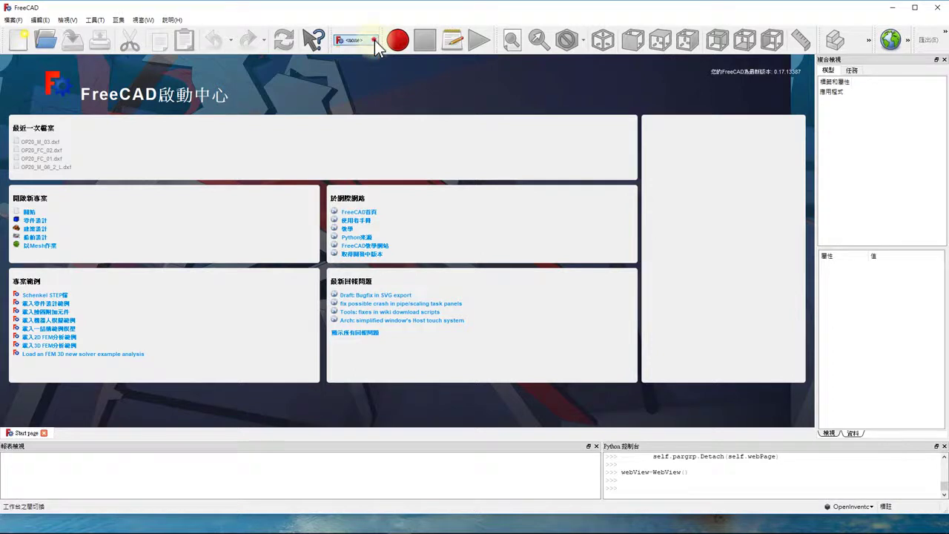
left_click(375, 43)
left_click(375, 42)
left_click(375, 42)
left_click(375, 42)
left_click(375, 41)
left_click(375, 42)
left_click(375, 42)
left_click(374, 42)
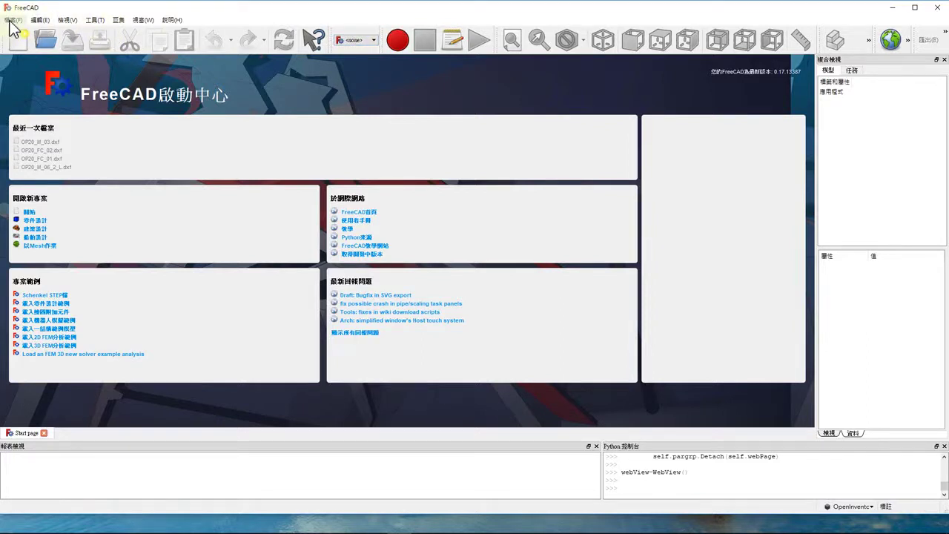
left_click(11, 20)
mouse_move(39, 20)
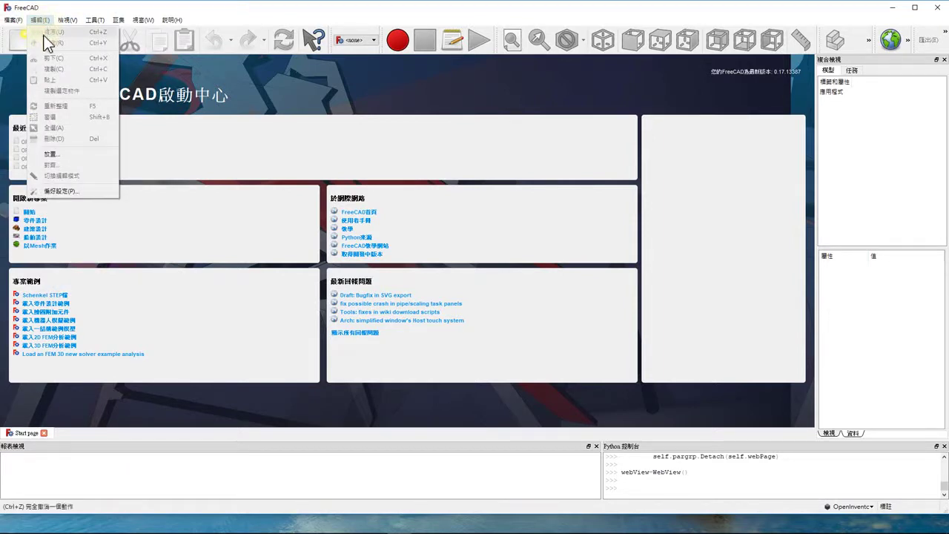
Step: Open Preferences, look over the Display and Import-Export pages, and return to General
left_click(63, 193)
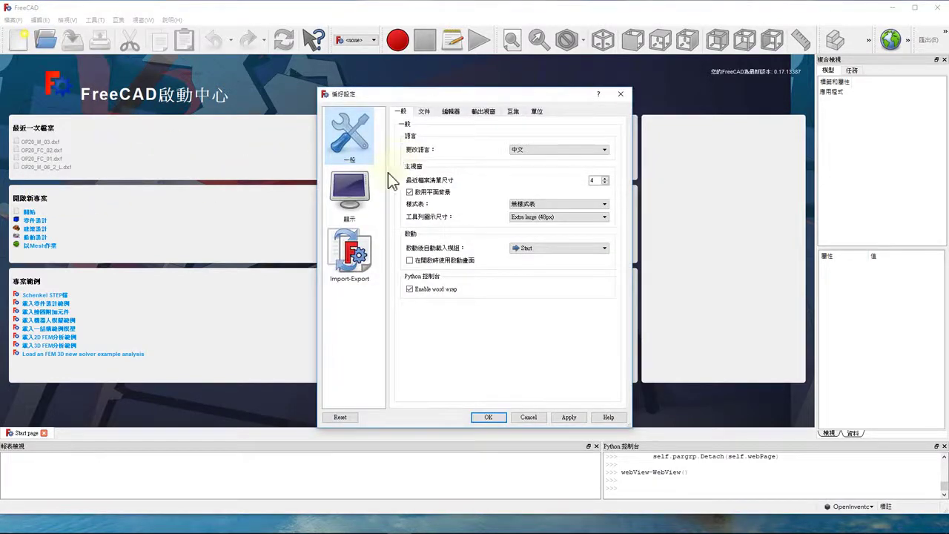
left_click(357, 197)
left_click(352, 259)
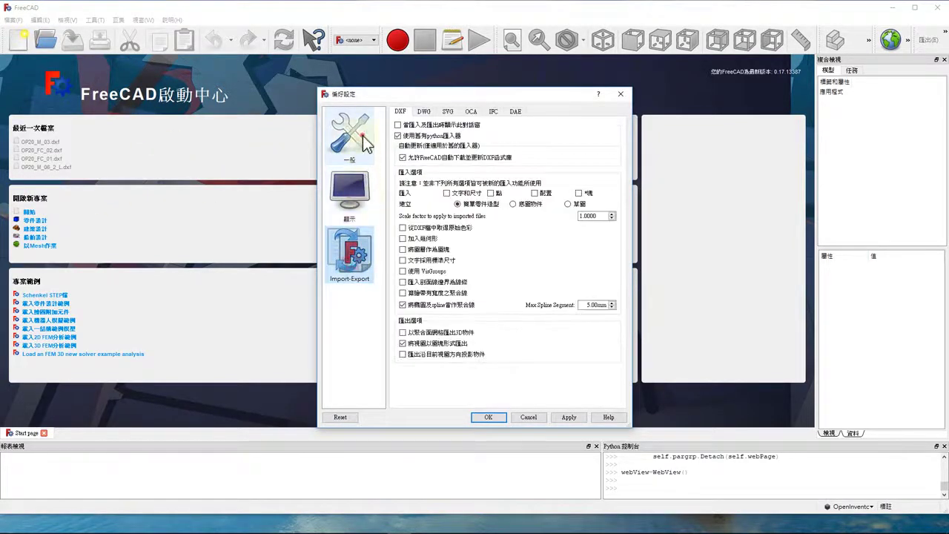
left_click(331, 146)
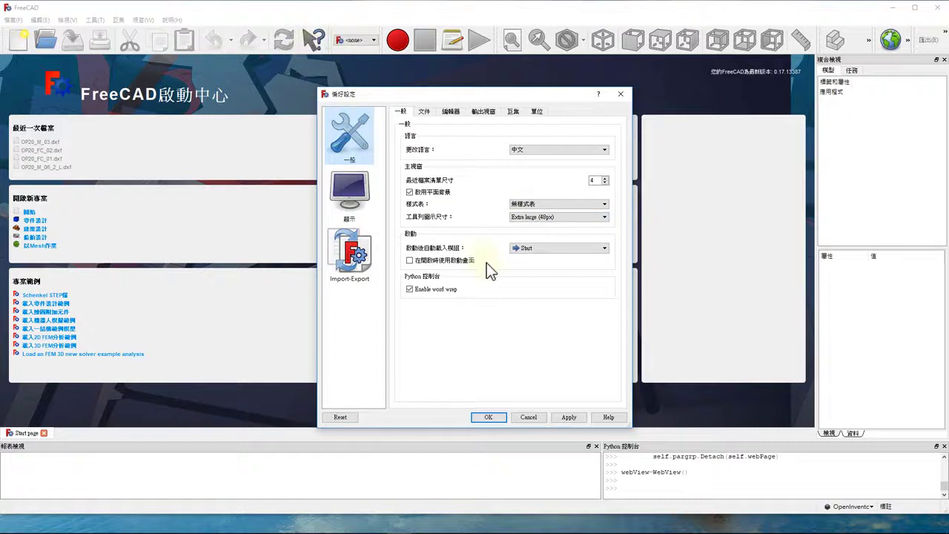
left_click(547, 206)
Step: Keep the style sheet and apply Large (32px) toolbar icons
left_click(547, 206)
left_click(555, 218)
left_click(553, 238)
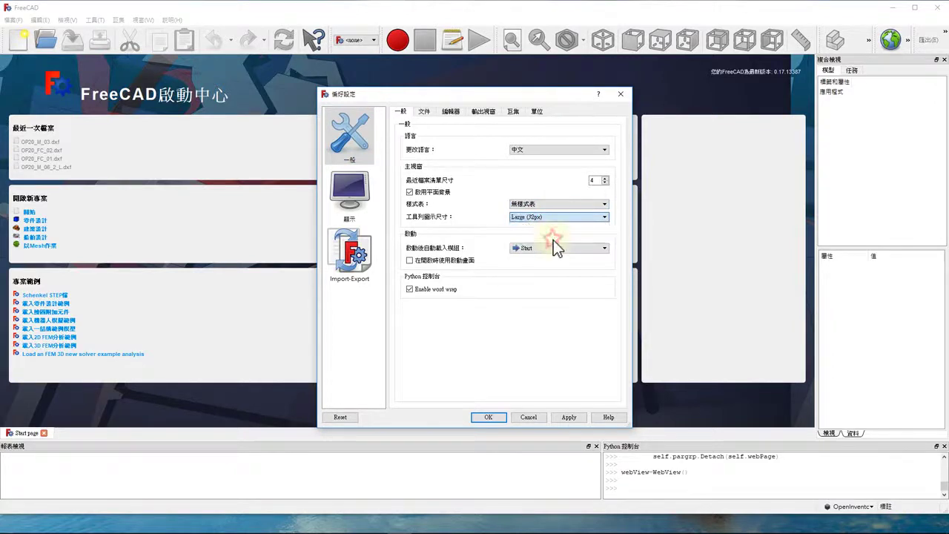
left_click(564, 420)
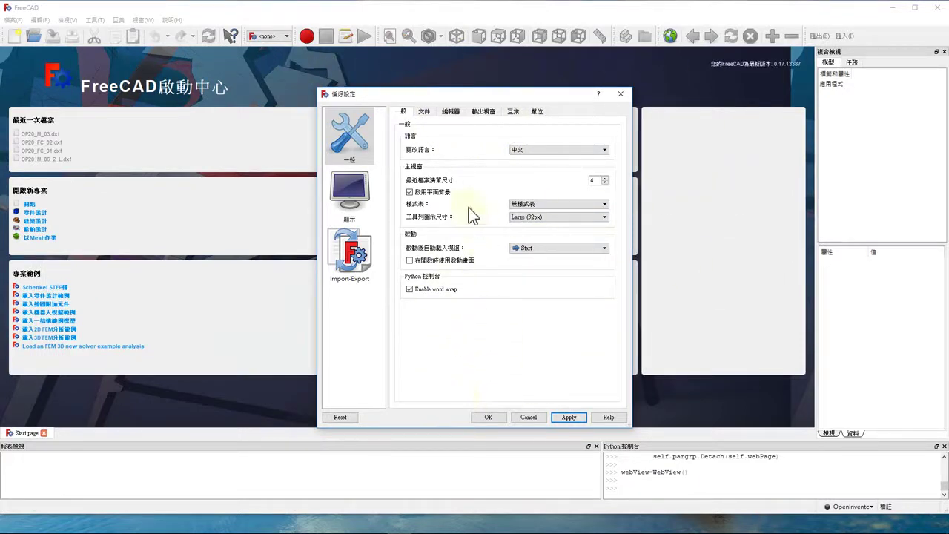
Step: Browse the General tabs and apply 4 decimal places on the Units tab
left_click(424, 111)
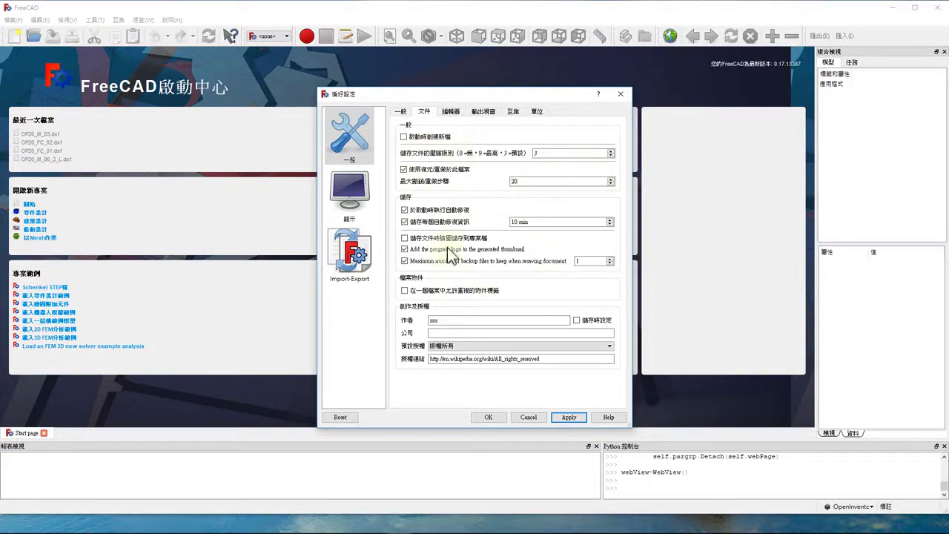
left_click(450, 115)
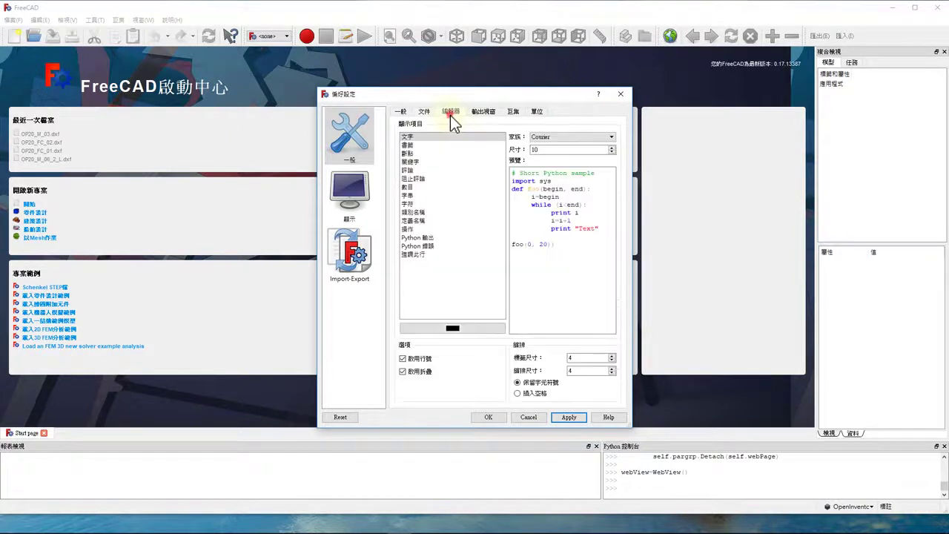
left_click(489, 113)
left_click(515, 112)
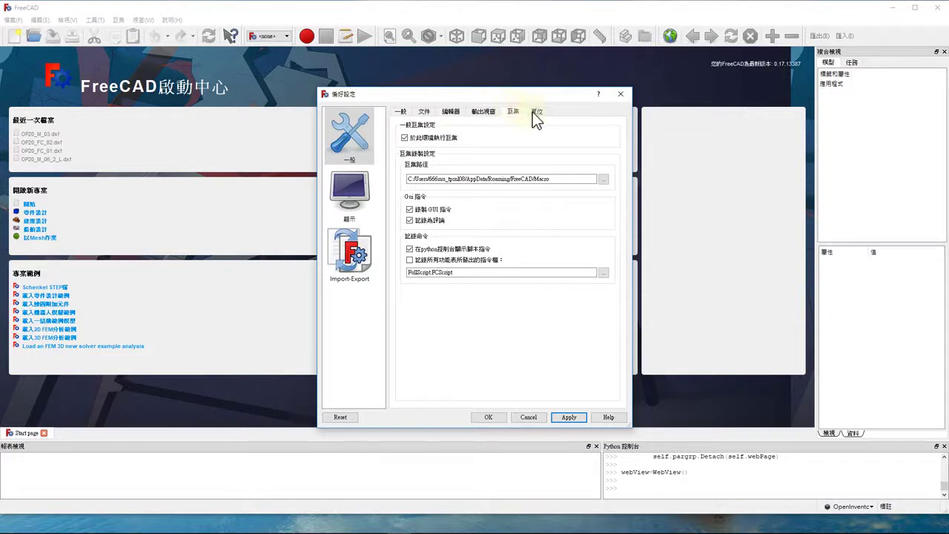
left_click(534, 113)
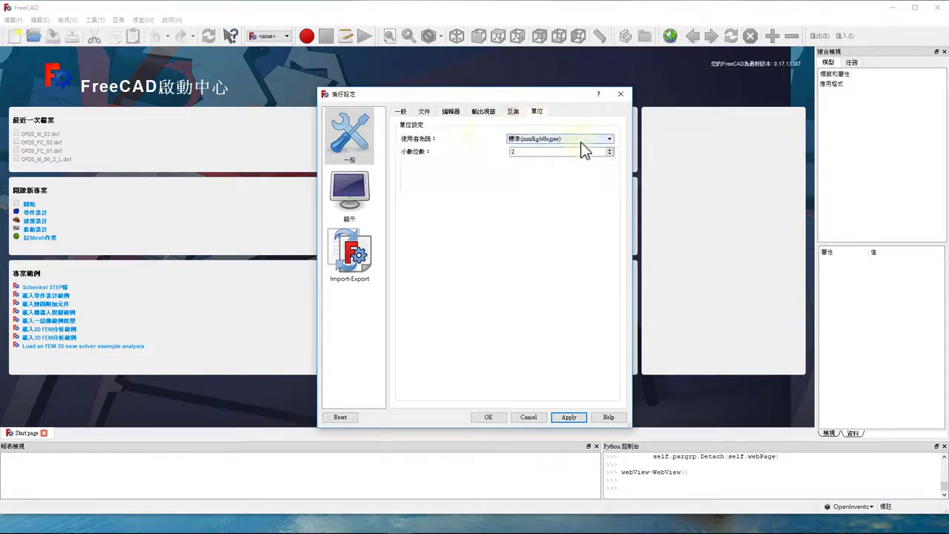
left_click(609, 154)
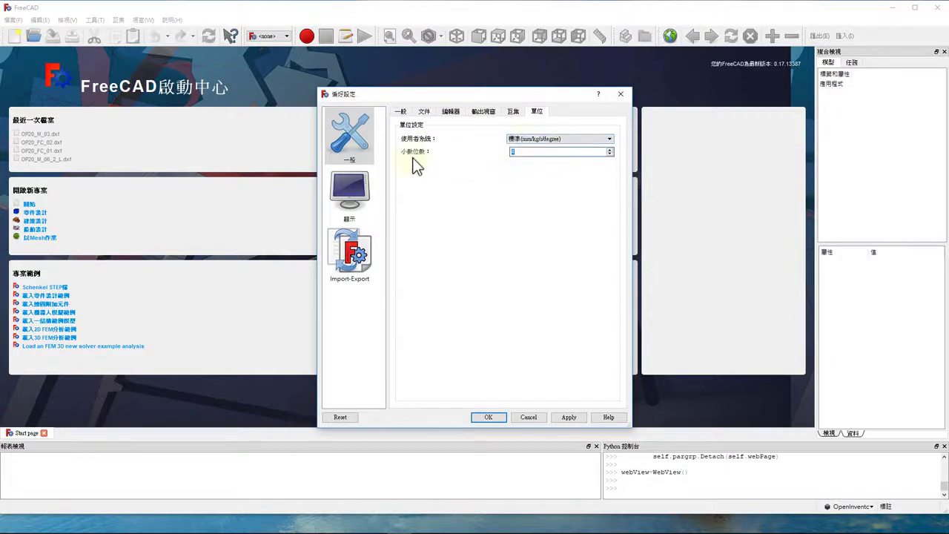
left_click(567, 419)
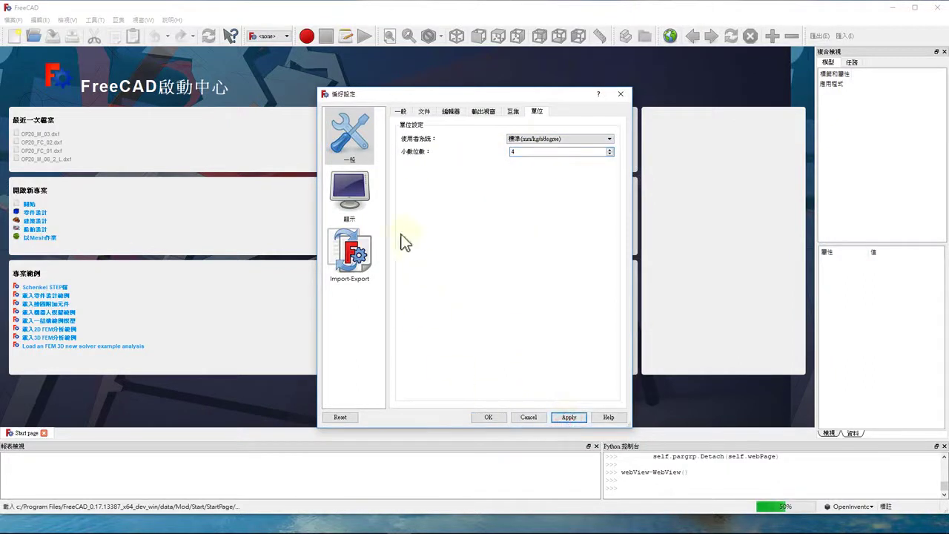
left_click(364, 194)
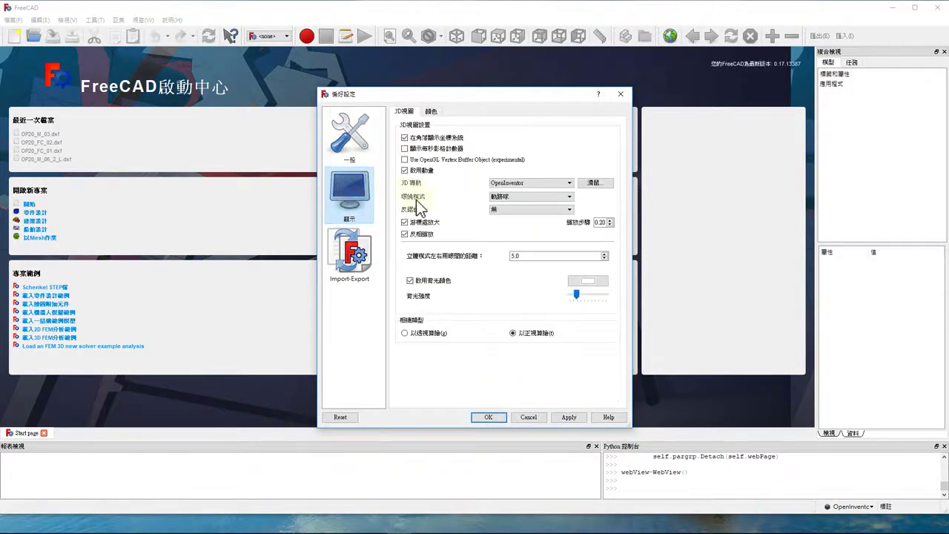
Step: Compare the mouse-button mappings of the Blender and CAD navigation styles
left_click(508, 185)
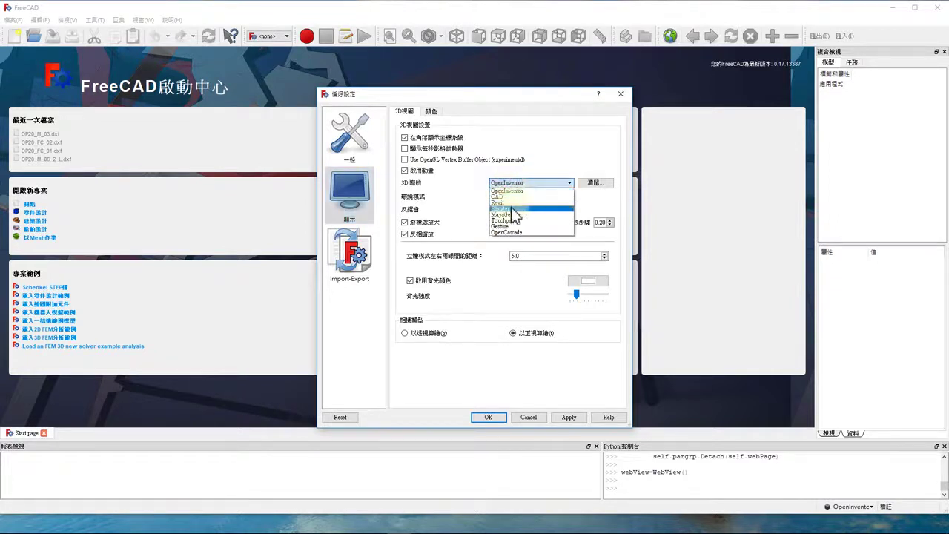
left_click(511, 207)
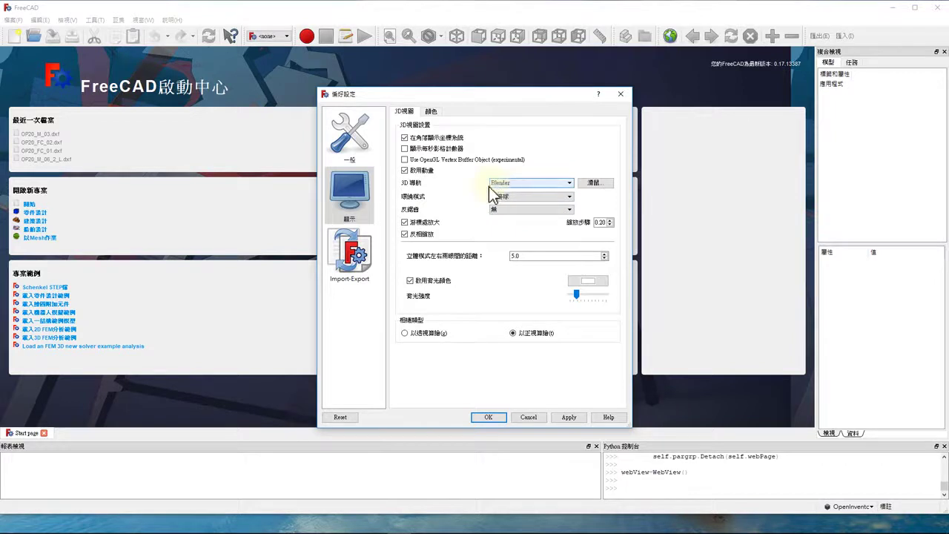
left_click(596, 184)
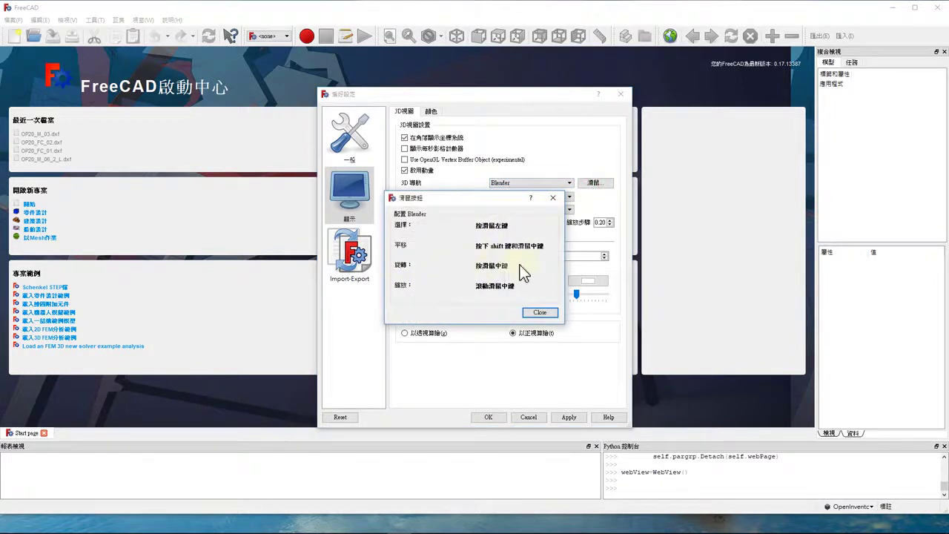
left_click(554, 199)
left_click(565, 183)
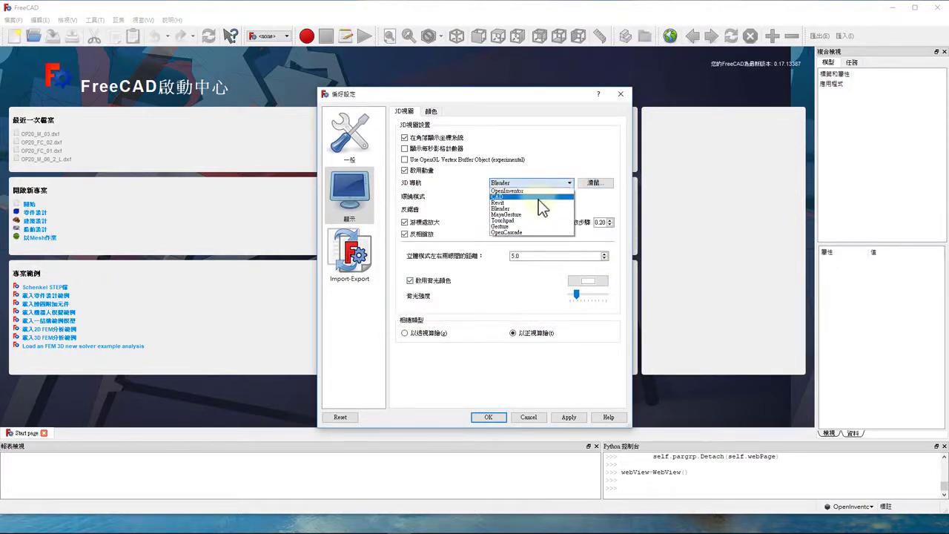
left_click(538, 198)
left_click(596, 184)
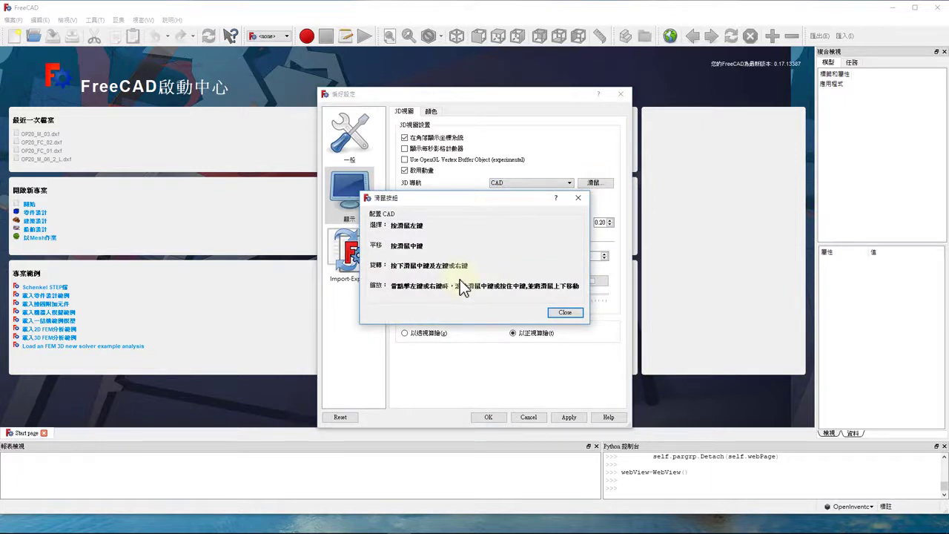
left_click(567, 313)
Step: Set 3D navigation to Blender, apply, and close Preferences
left_click(537, 183)
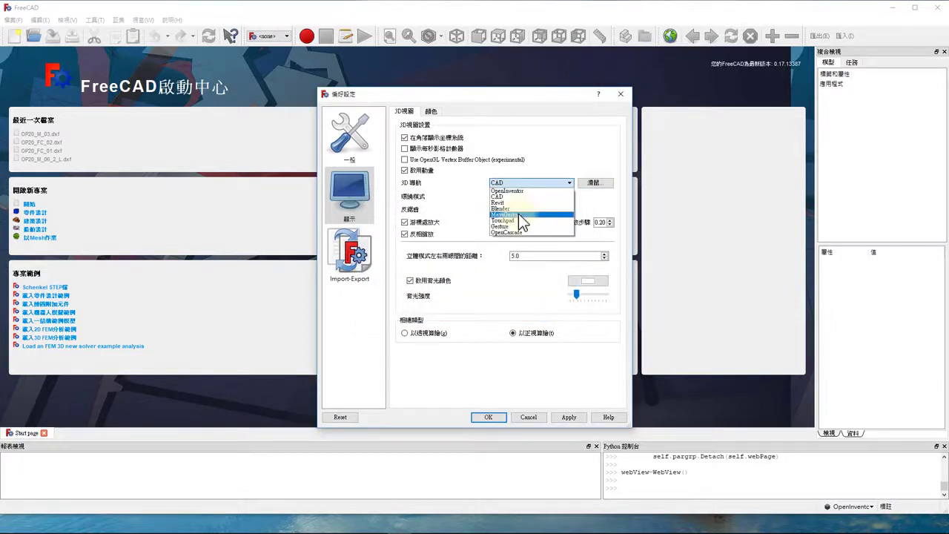
left_click(516, 209)
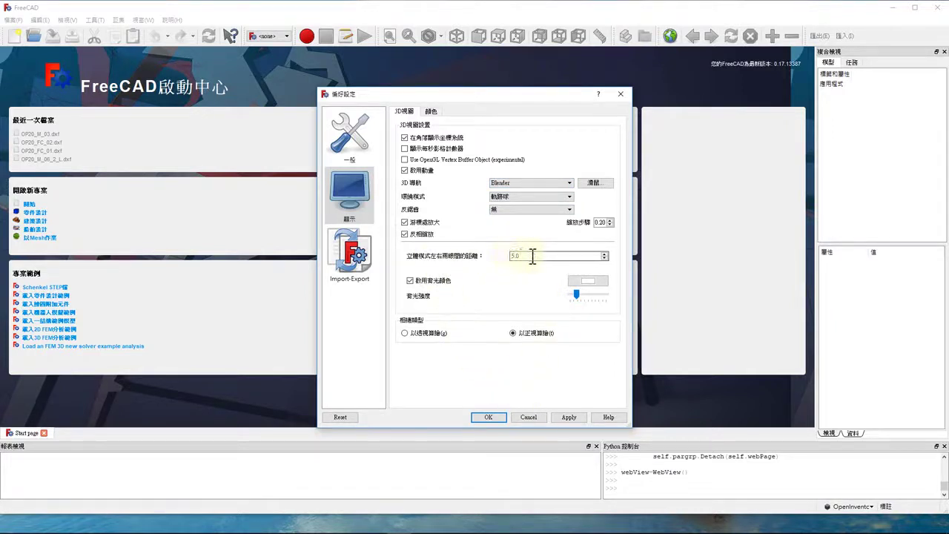
left_click(570, 421)
left_click(491, 418)
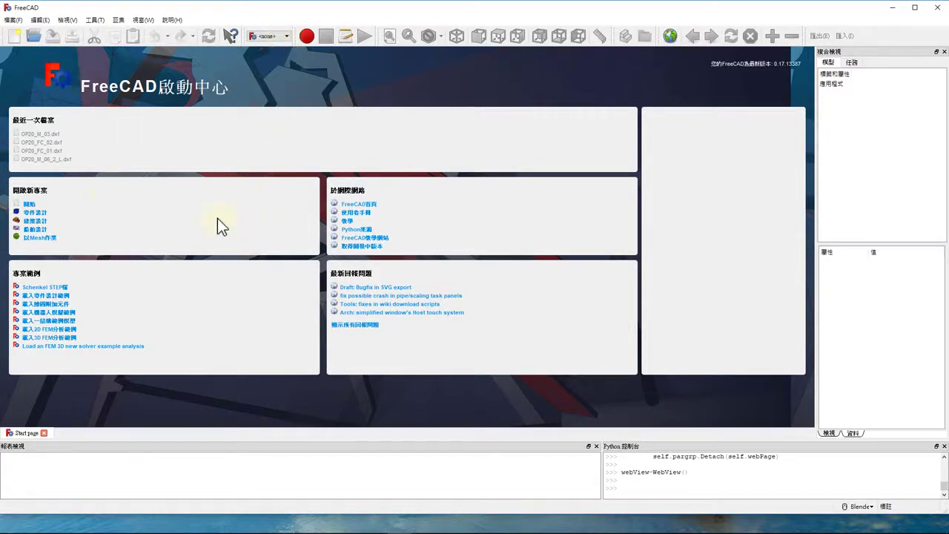
Step: Open Tools > Customize and browse the File commands from Export down to Print preview
left_click(96, 21)
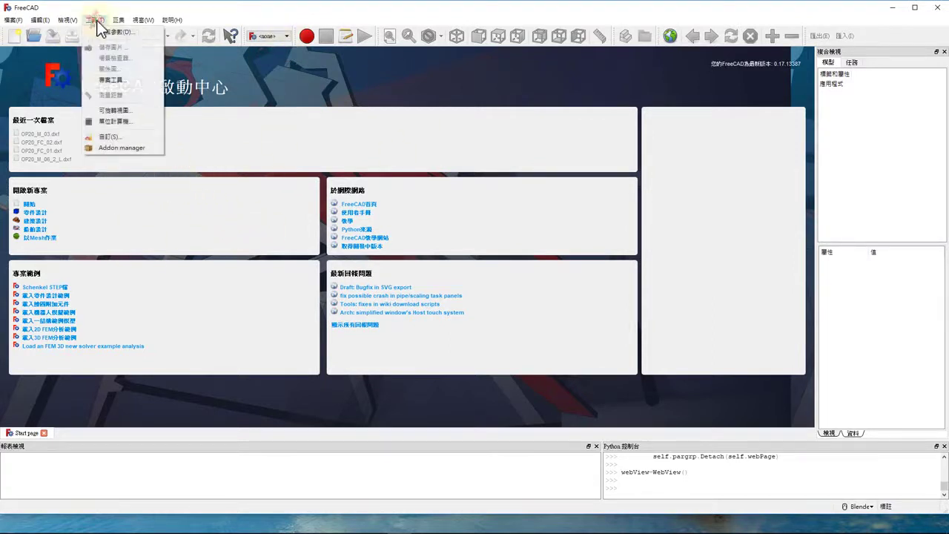
left_click(122, 138)
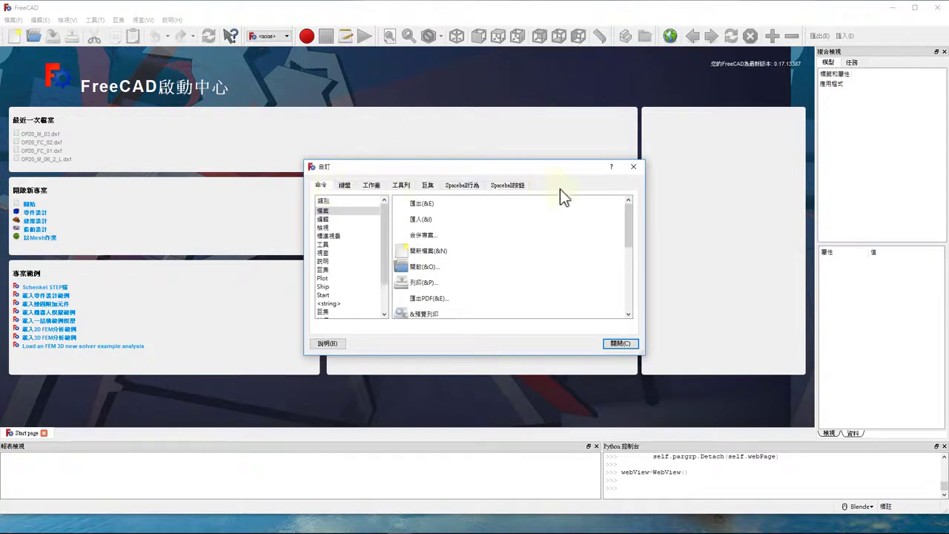
left_click(437, 204)
left_click(439, 219)
left_click(444, 236)
left_click(445, 267)
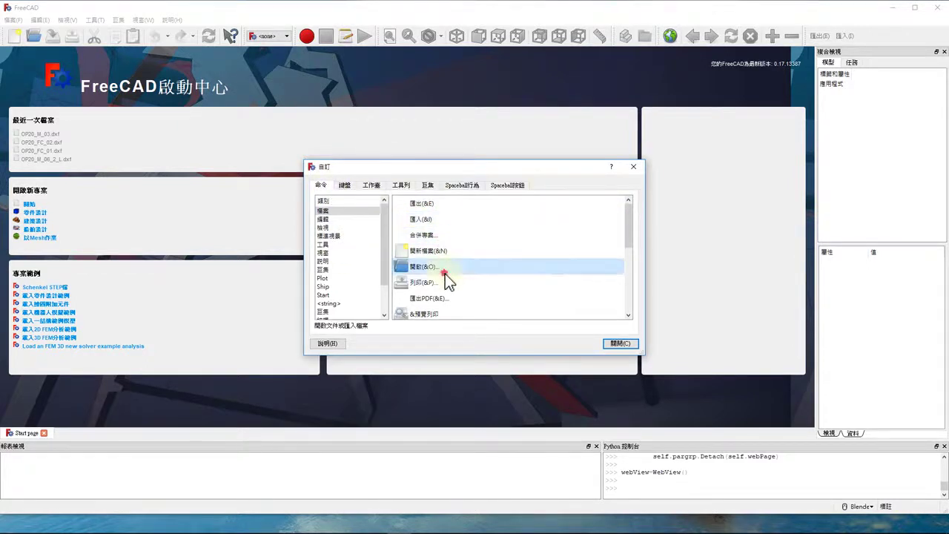
left_click(447, 299)
left_click(454, 315)
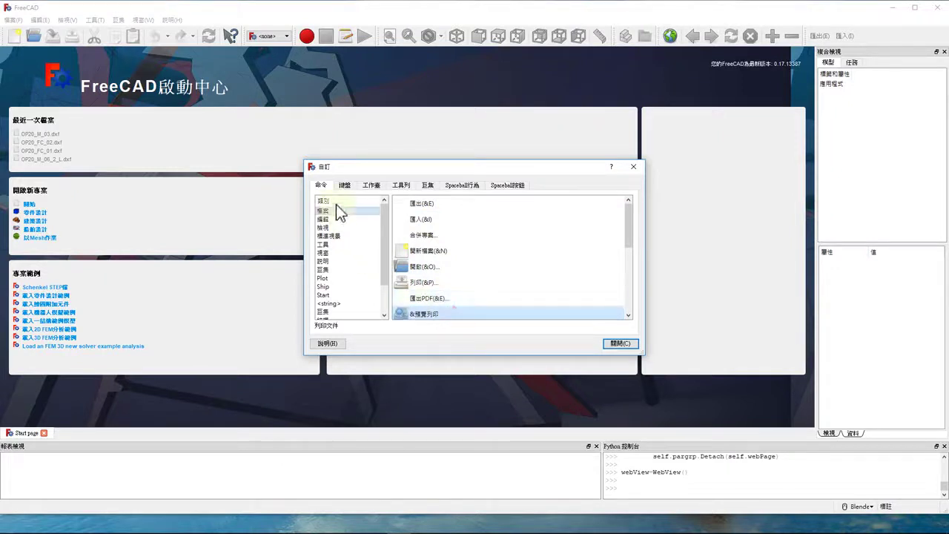
Step: On the Keyboard tab, select File > Export to see its Ctrl+E shortcut
left_click(345, 186)
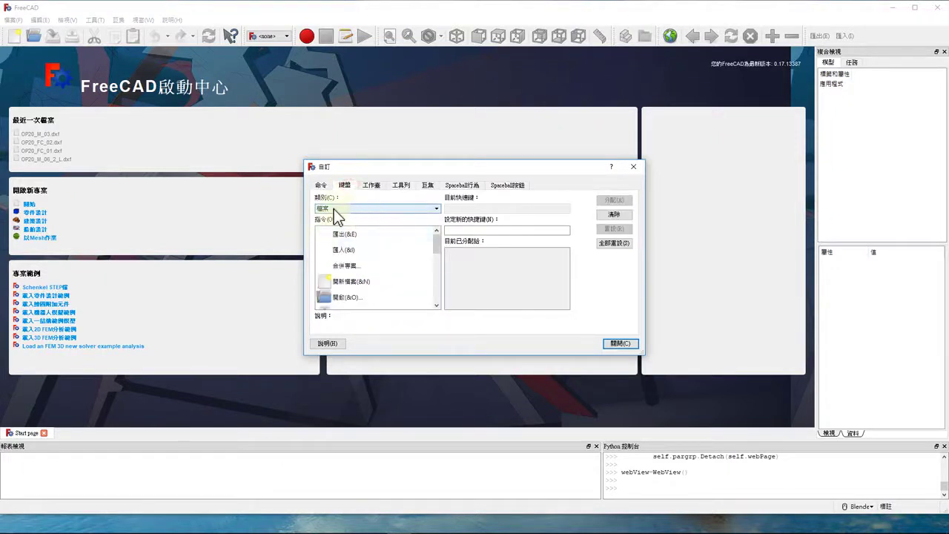
left_click(345, 210)
left_click(341, 216)
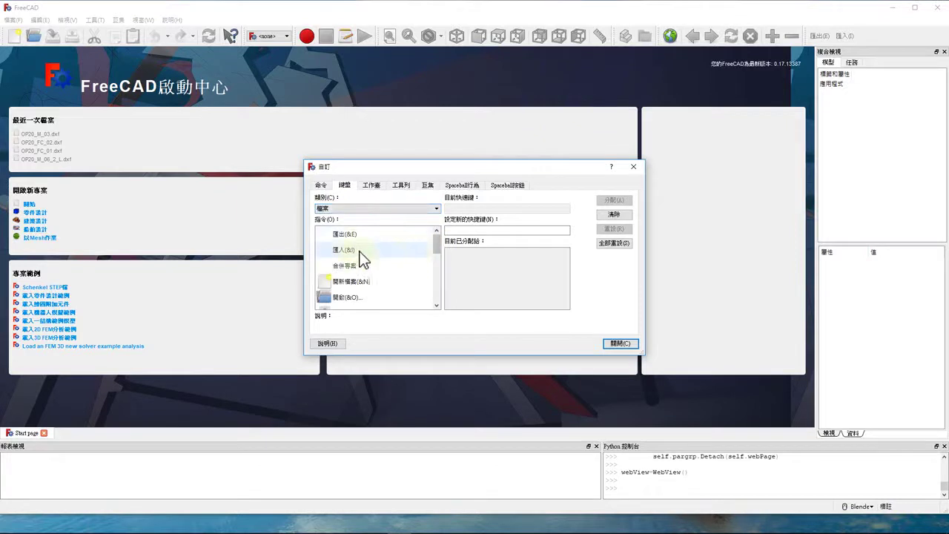
left_click(361, 236)
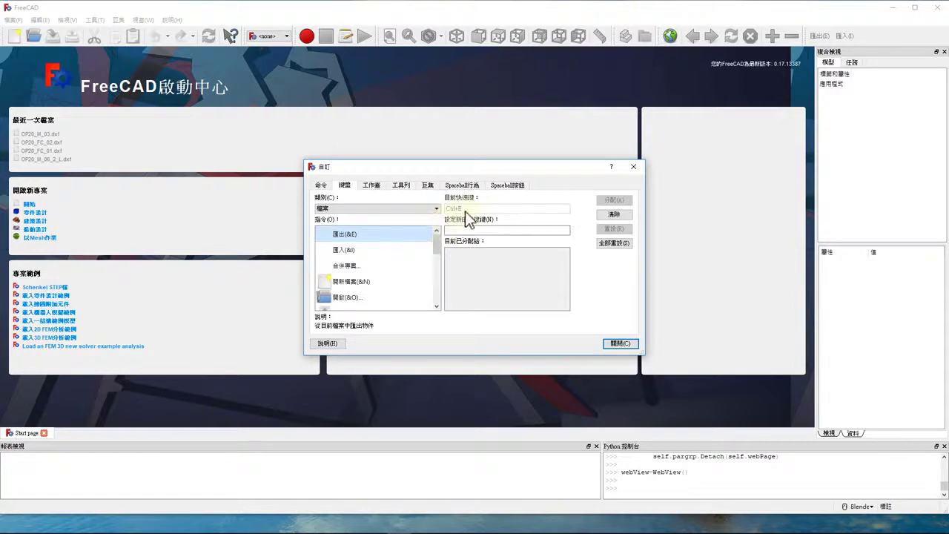
scroll(379, 272, "down", 1)
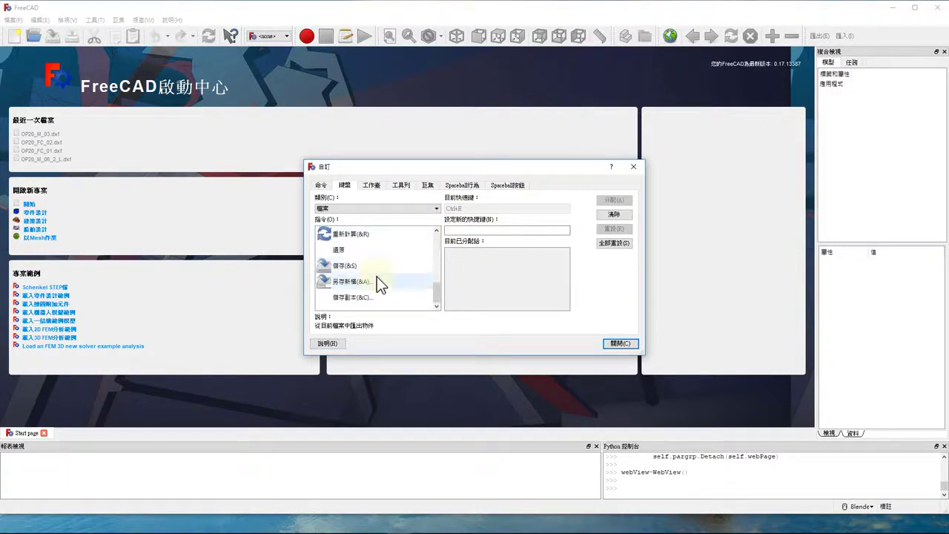
scroll(377, 277, "up", 1)
left_click(361, 208)
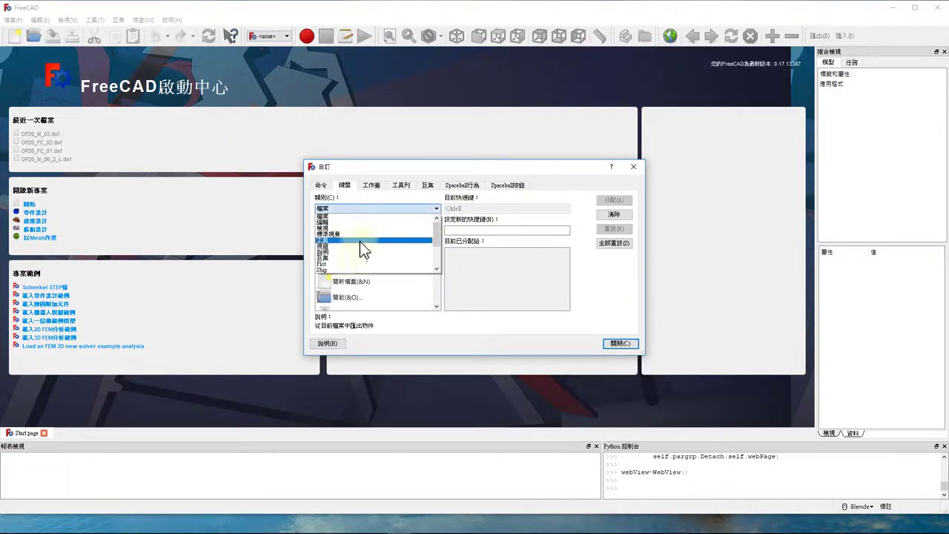
left_click(373, 212)
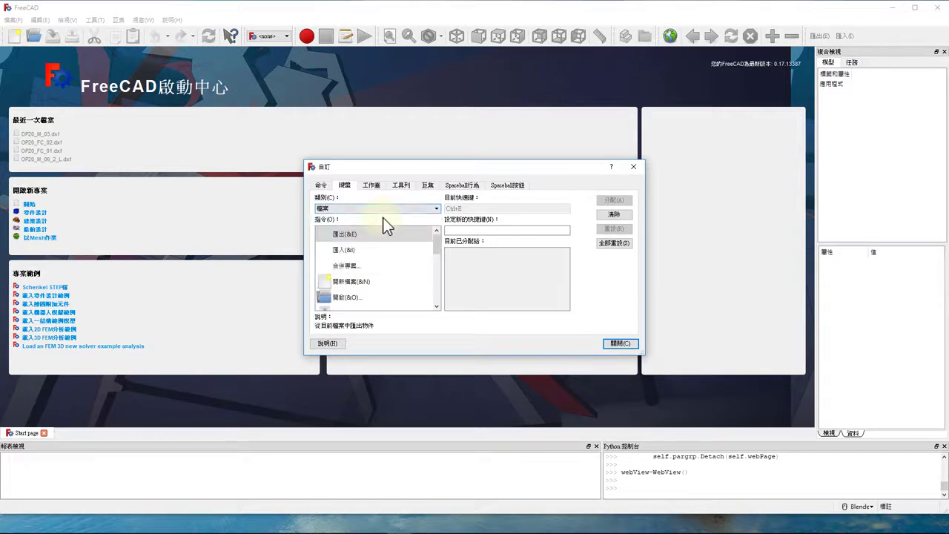
left_click(371, 185)
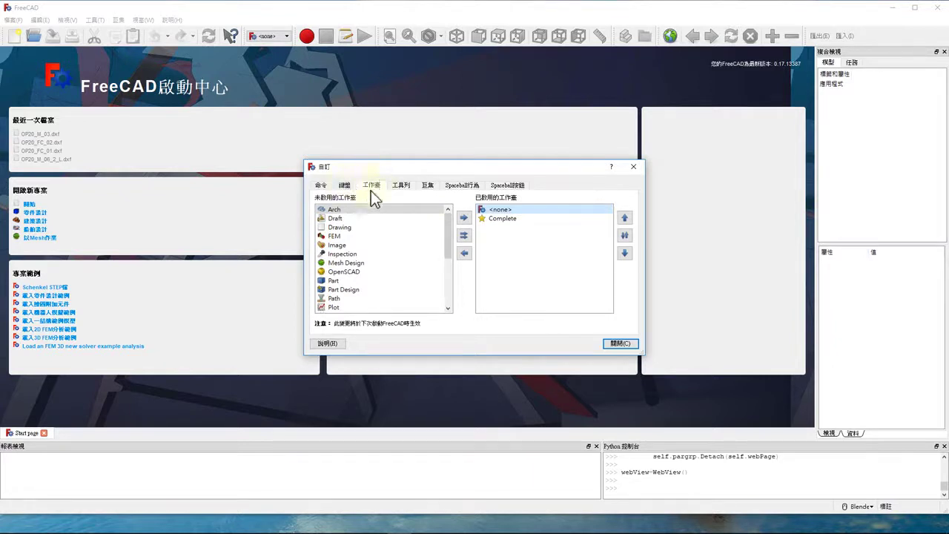
Step: Move <none> and Complete back to the available list and enable Part Design
left_click(506, 219)
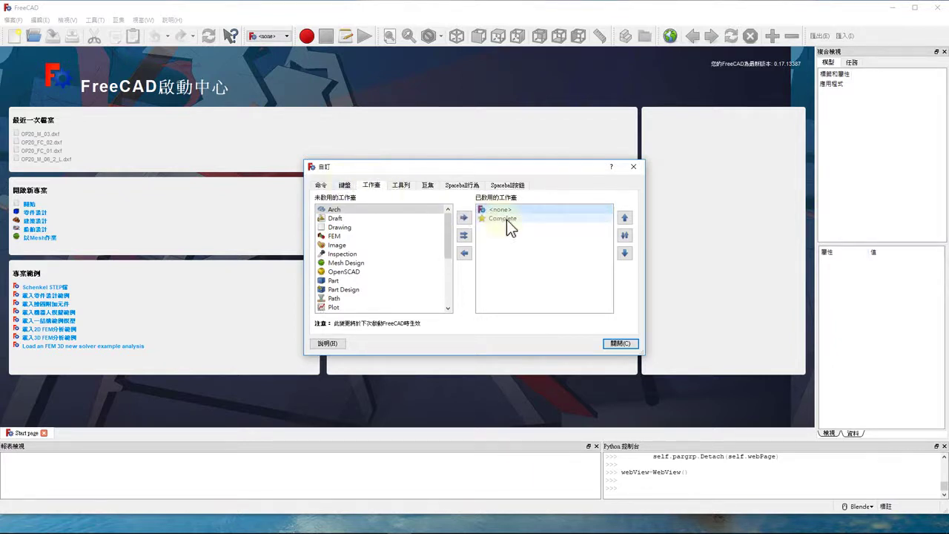
left_click(507, 213)
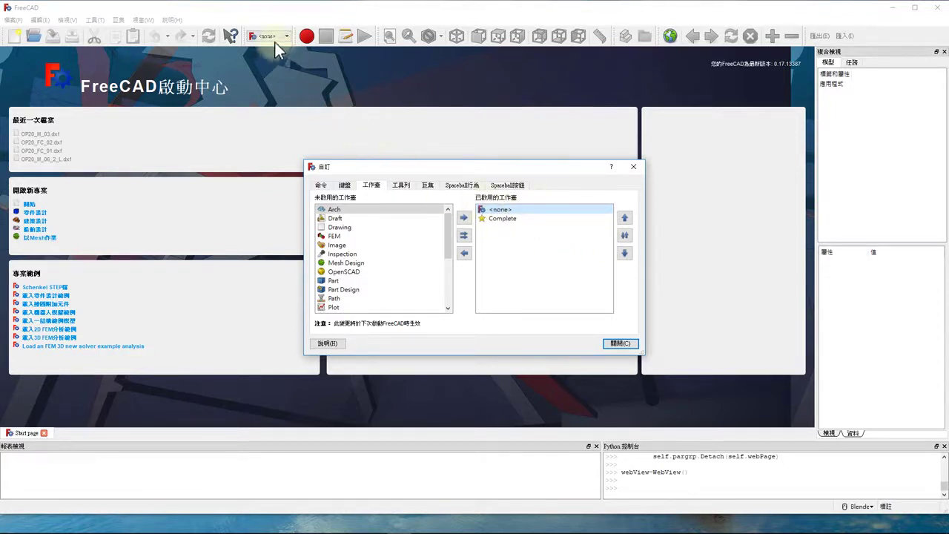
left_click(464, 256)
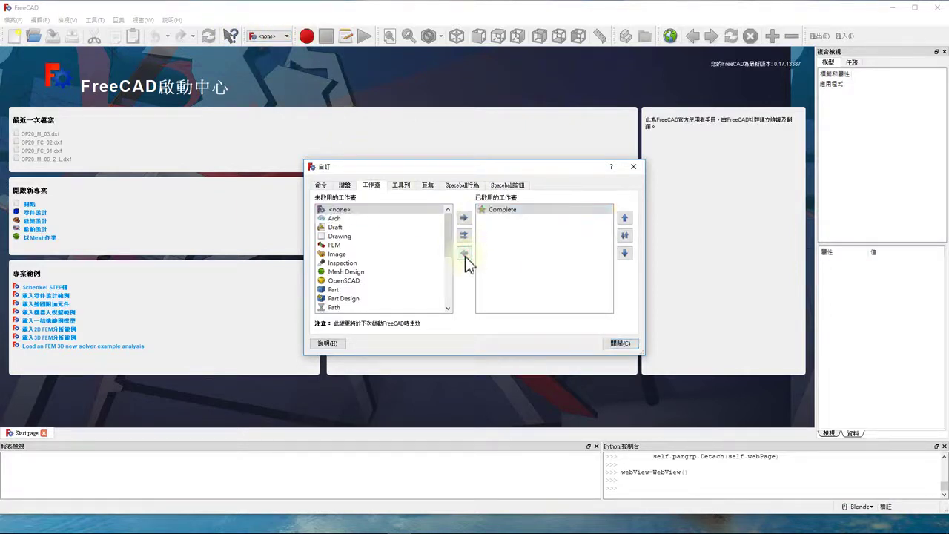
left_click(465, 256)
left_click(389, 228)
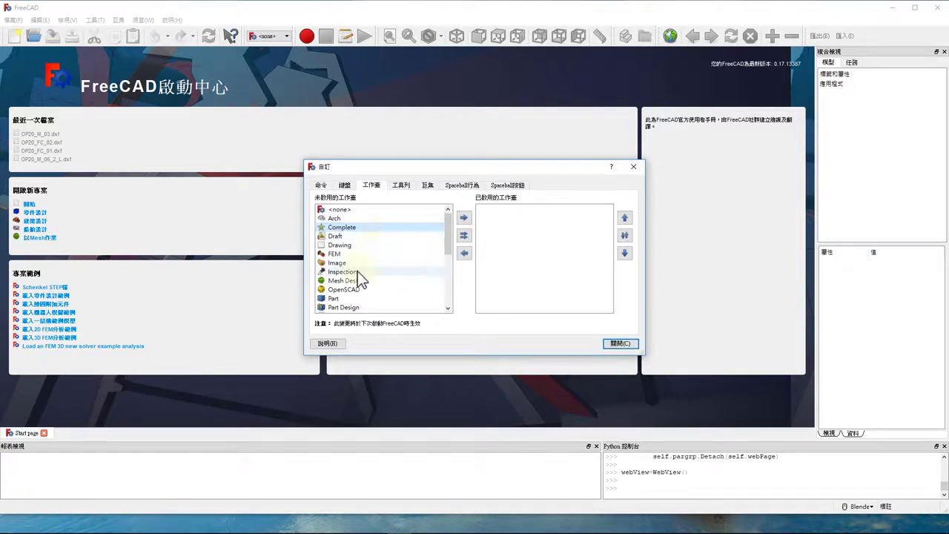
left_click(344, 306)
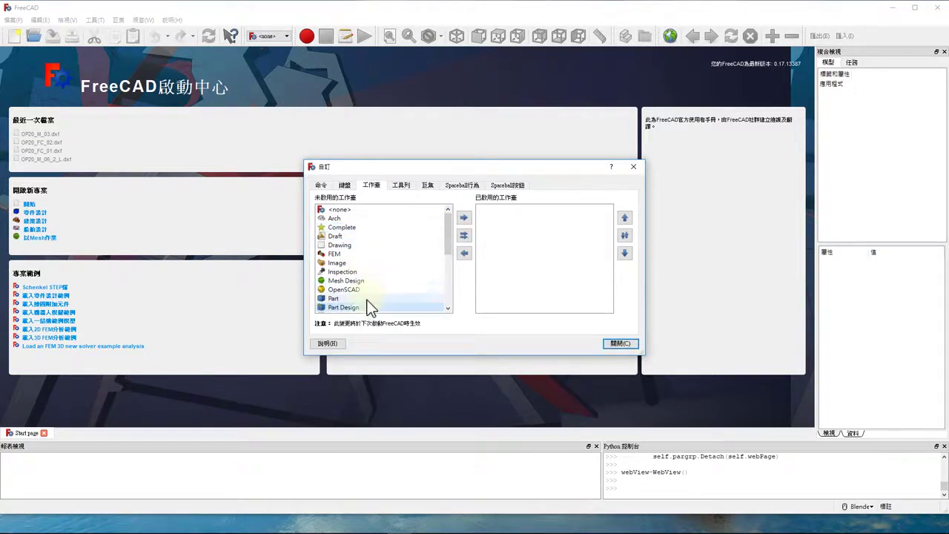
left_click(464, 218)
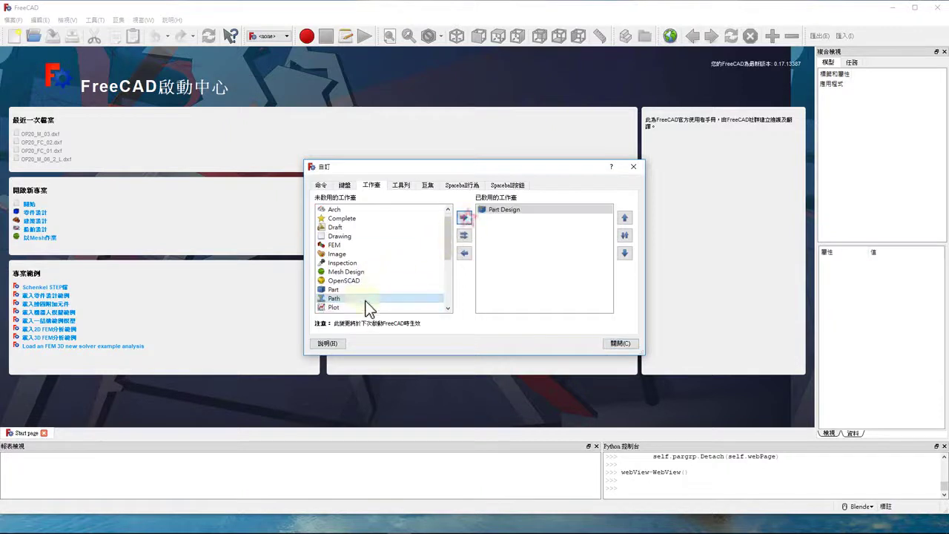
Step: Enable the Part, Draft and Drawing workbenches
left_click(352, 290)
left_click(464, 217)
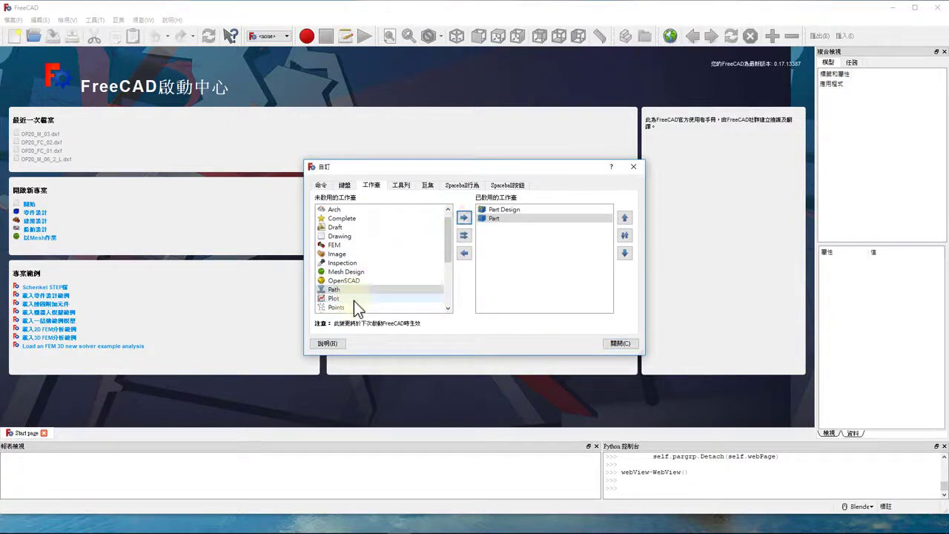
left_click(337, 235)
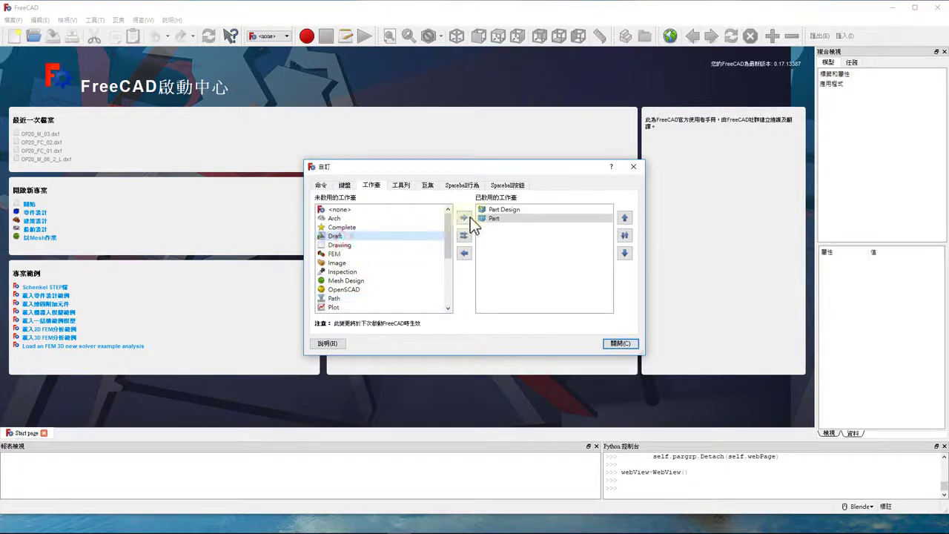
left_click(468, 222)
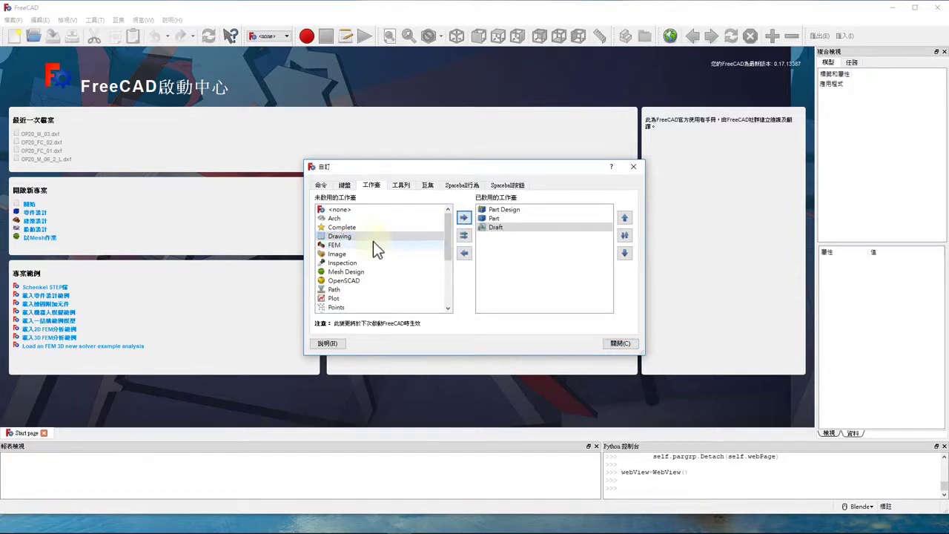
left_click(465, 217)
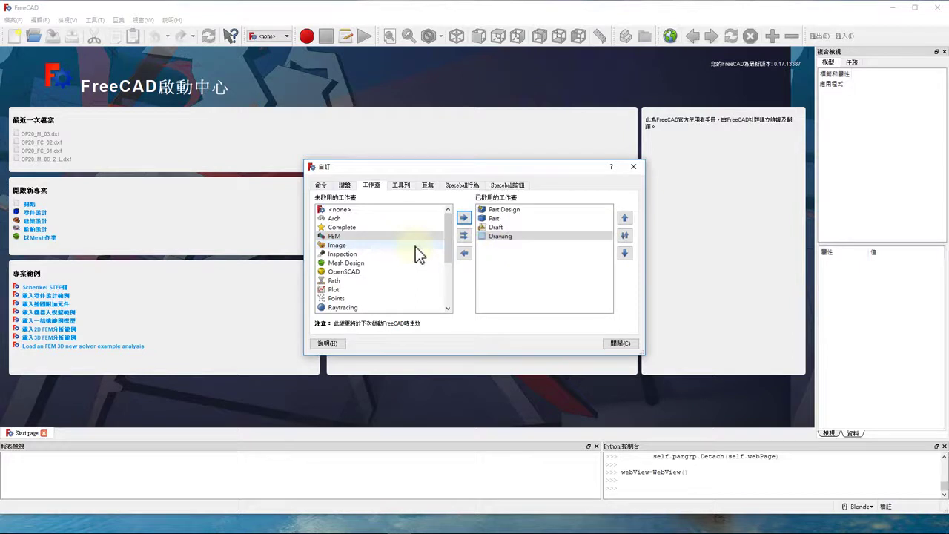
Step: Enable the Sketcher and Spreadsheet workbenches
scroll(402, 268, "down", 2)
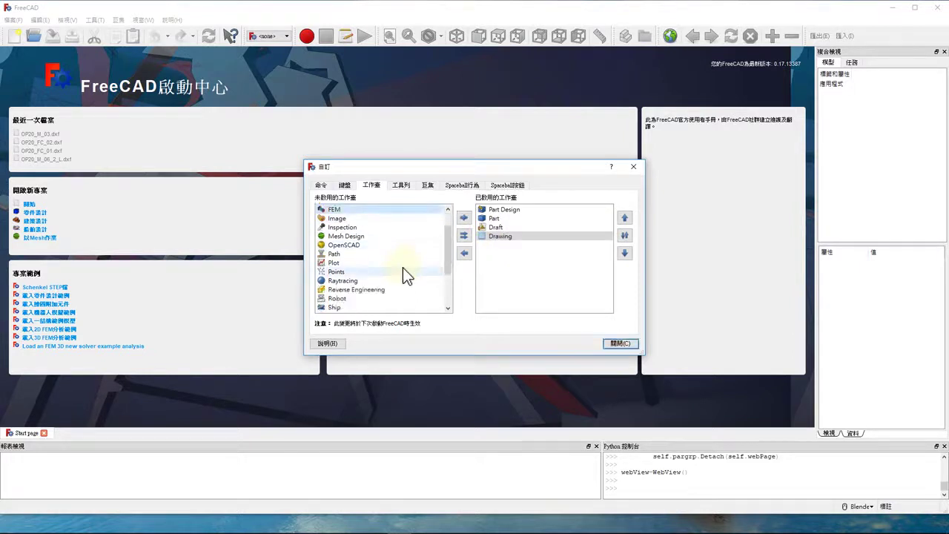
scroll(403, 268, "down", 1)
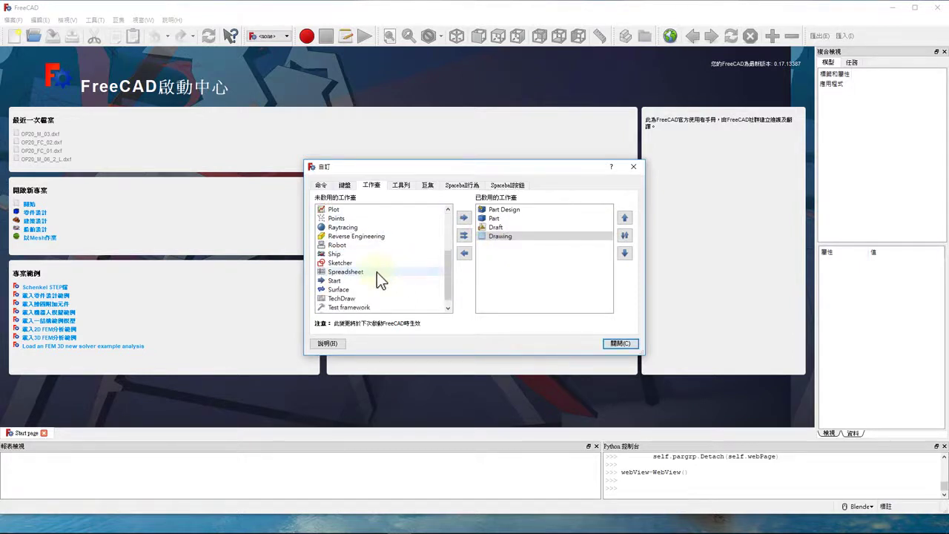
left_click(344, 263)
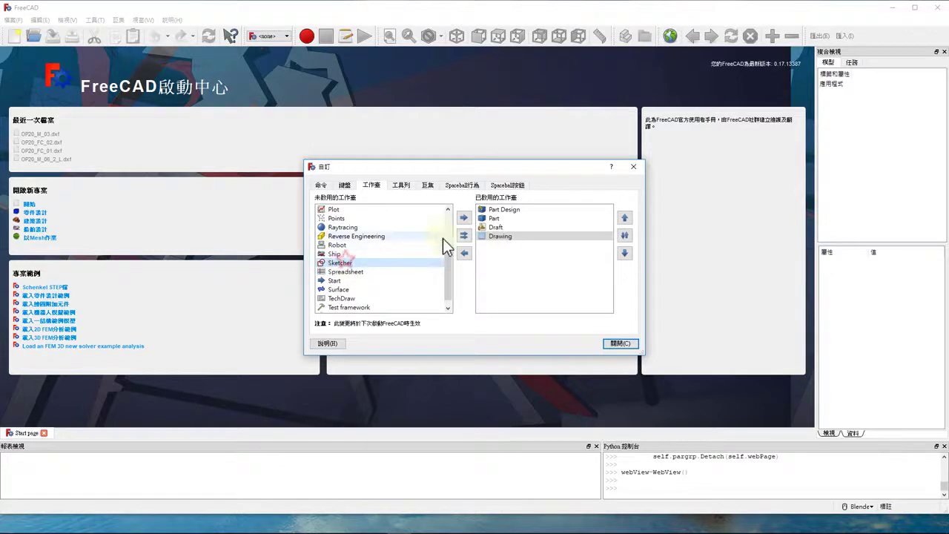
left_click(464, 217)
left_click(349, 262)
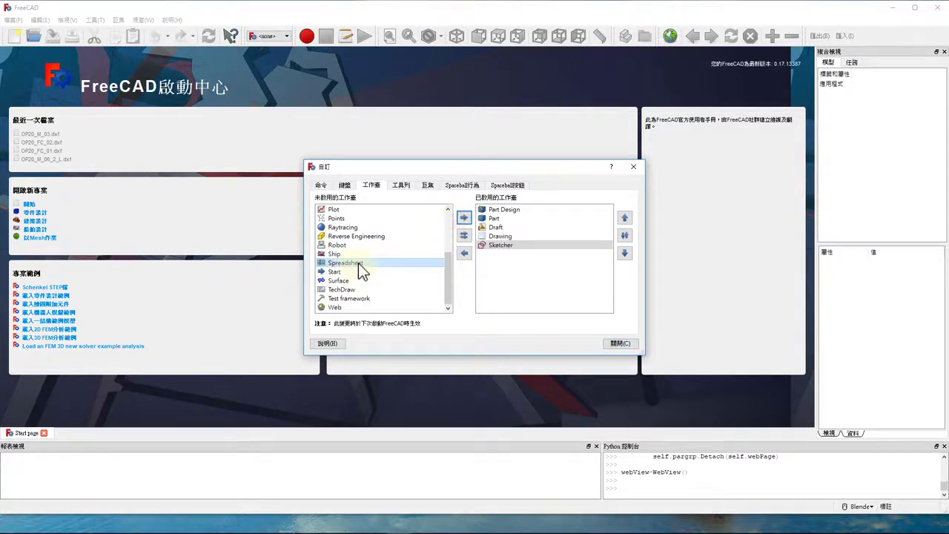
left_click(464, 217)
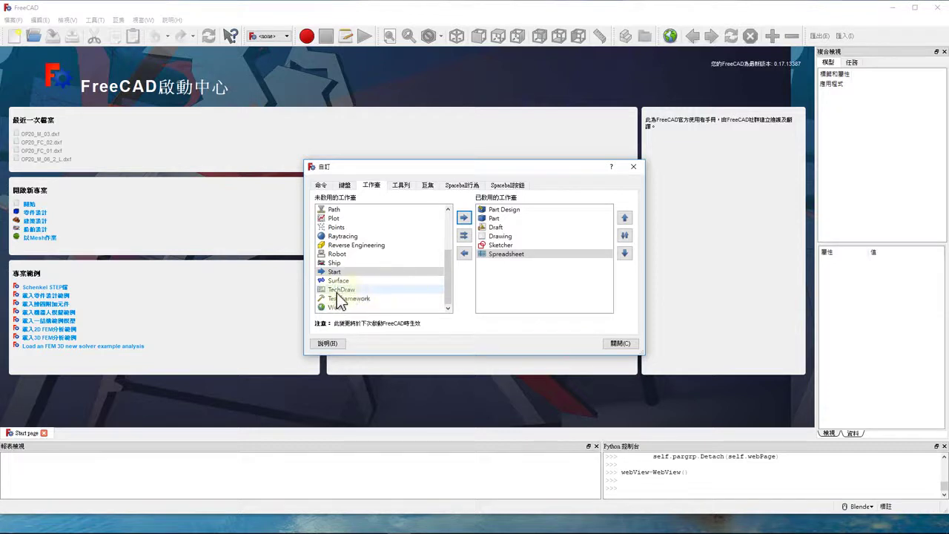
Step: Enable the TechDraw and FEM workbenches, then close Customize
scroll(397, 274, "up", 1)
scroll(397, 274, "up", 1)
scroll(398, 274, "up", 1)
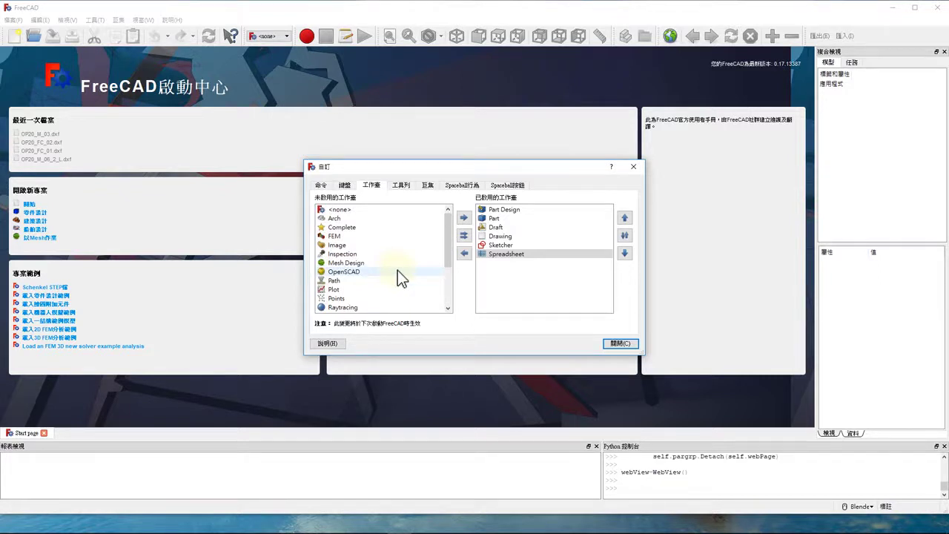
left_click(462, 219)
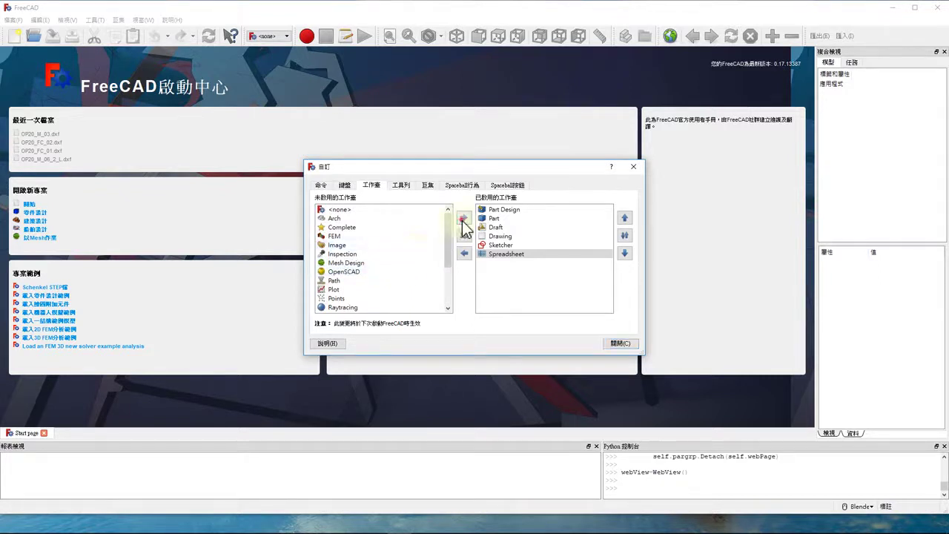
left_click(343, 236)
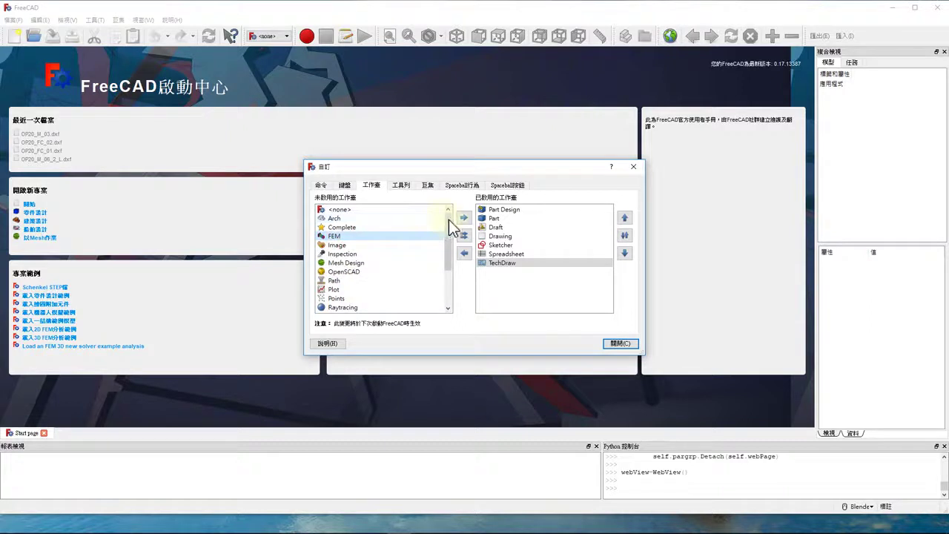
left_click(462, 217)
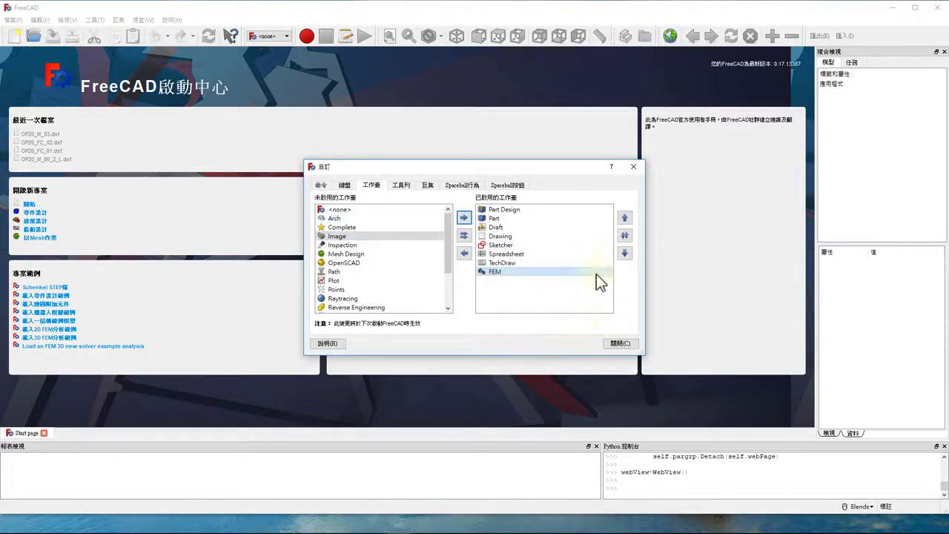
left_click(621, 343)
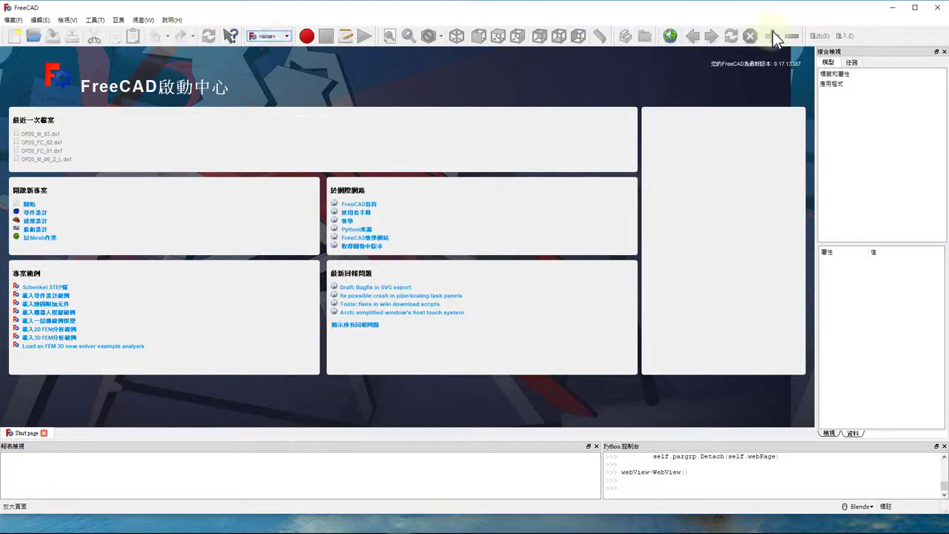
Step: Quit and relaunch FreeCAD, then choose Part Design from the workbench list
left_click(937, 17)
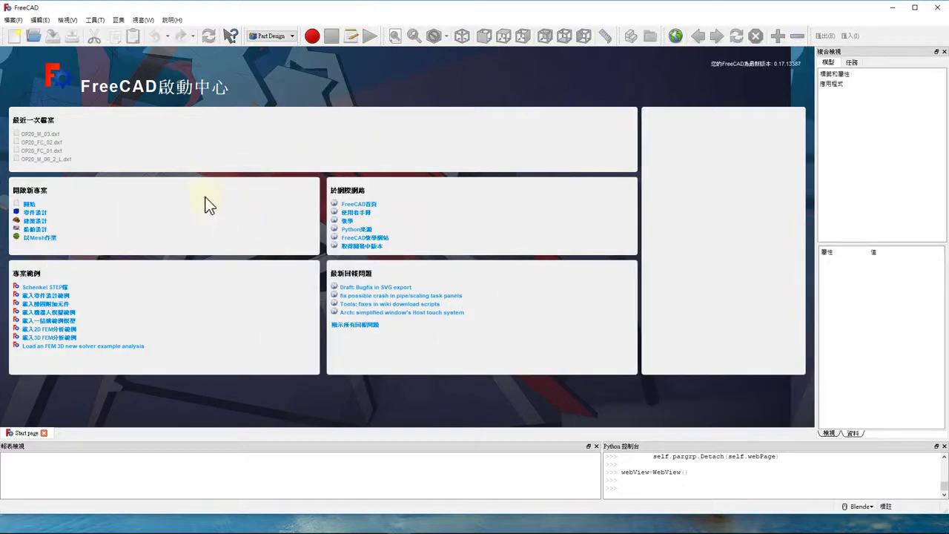
left_click(263, 41)
left_click(264, 39)
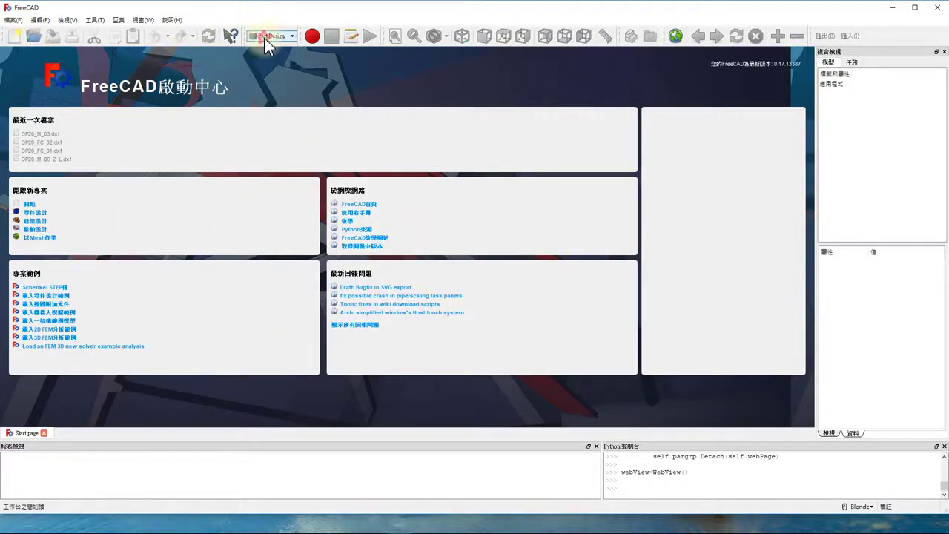
Step: Review the Import-Export, Display and General preference pages, close Preferences, and open the workbench list
left_click(15, 21)
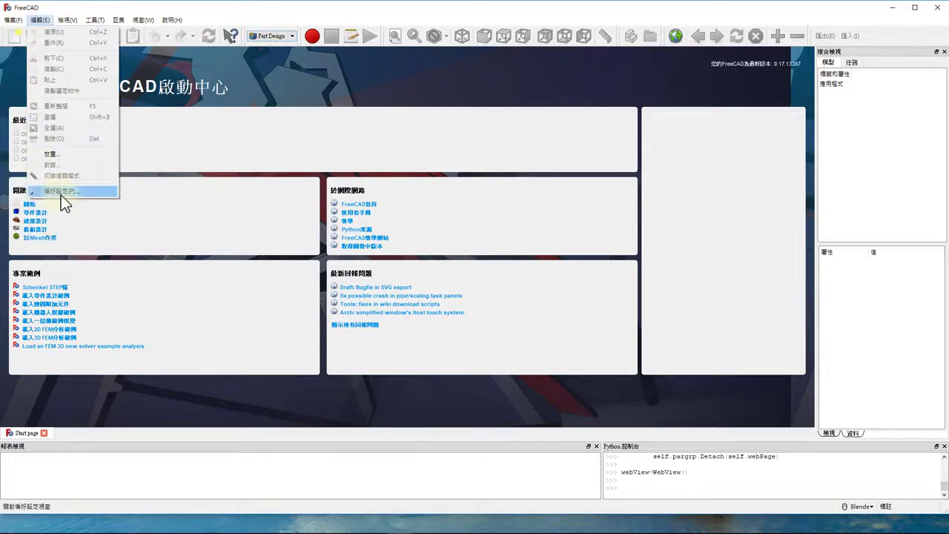
left_click(60, 192)
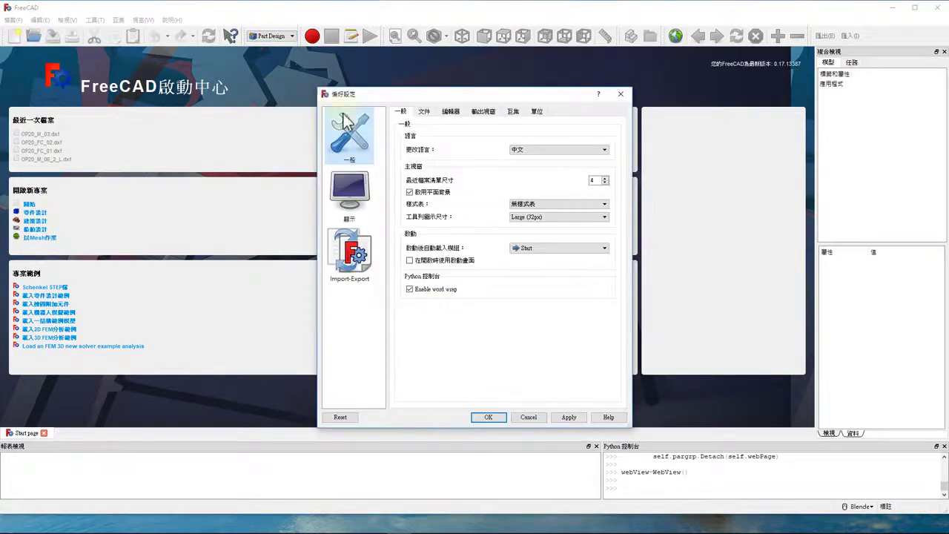
left_click(351, 274)
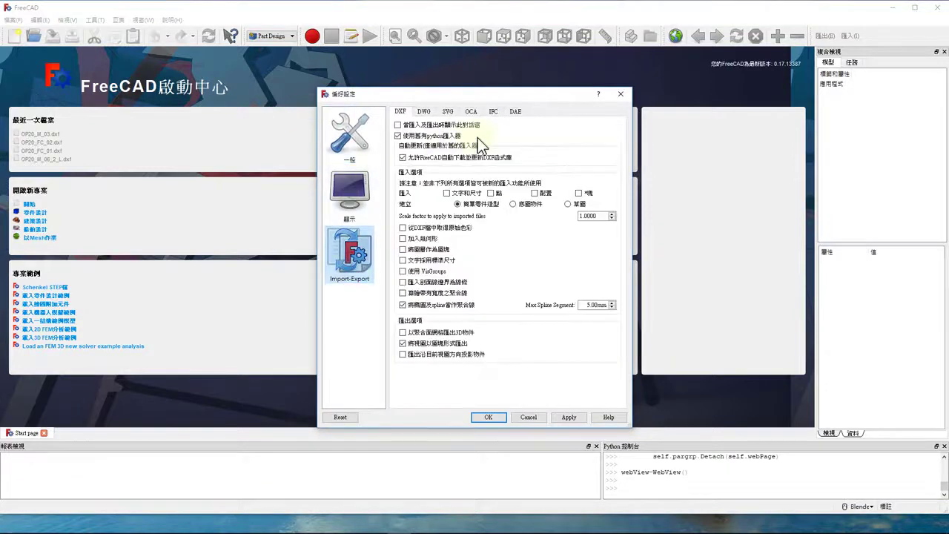
left_click(350, 187)
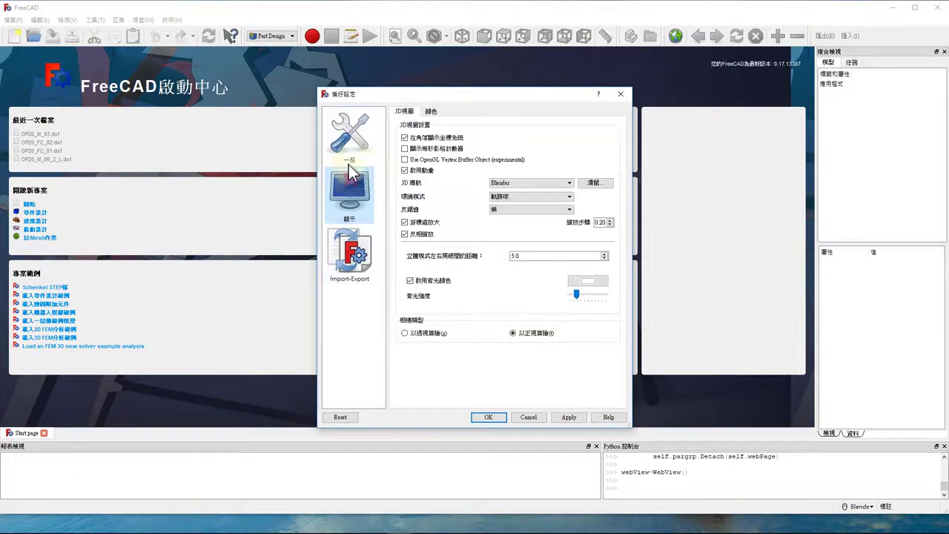
left_click(350, 162)
left_click(346, 252)
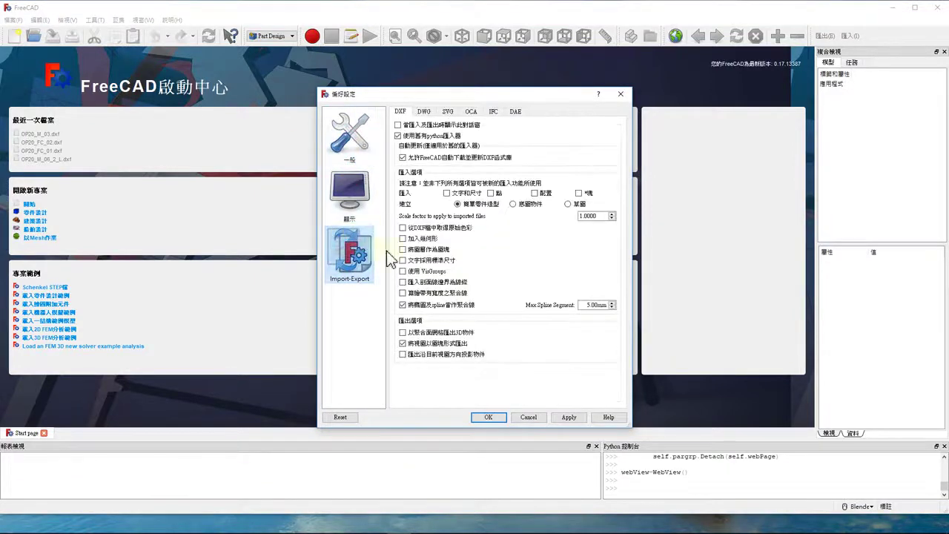
left_click(602, 417)
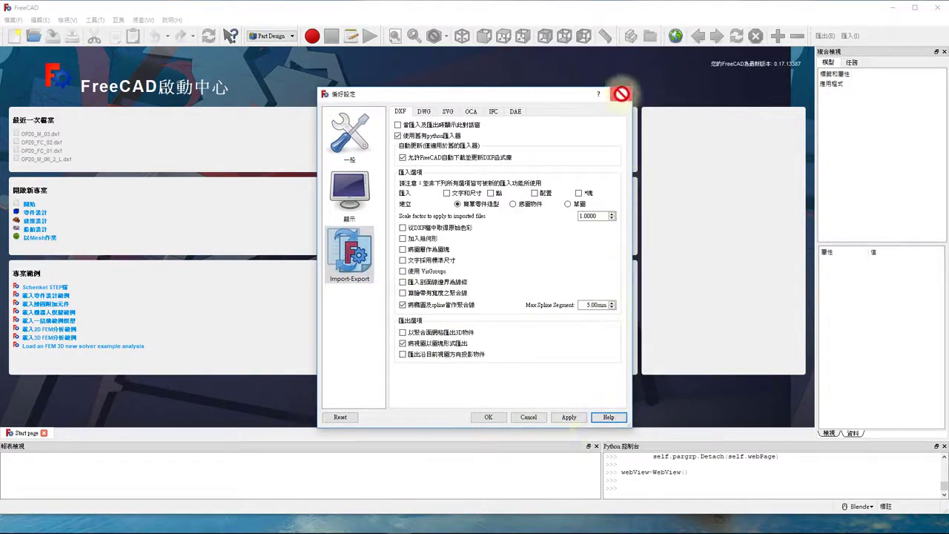
left_click(622, 95)
left_click(291, 35)
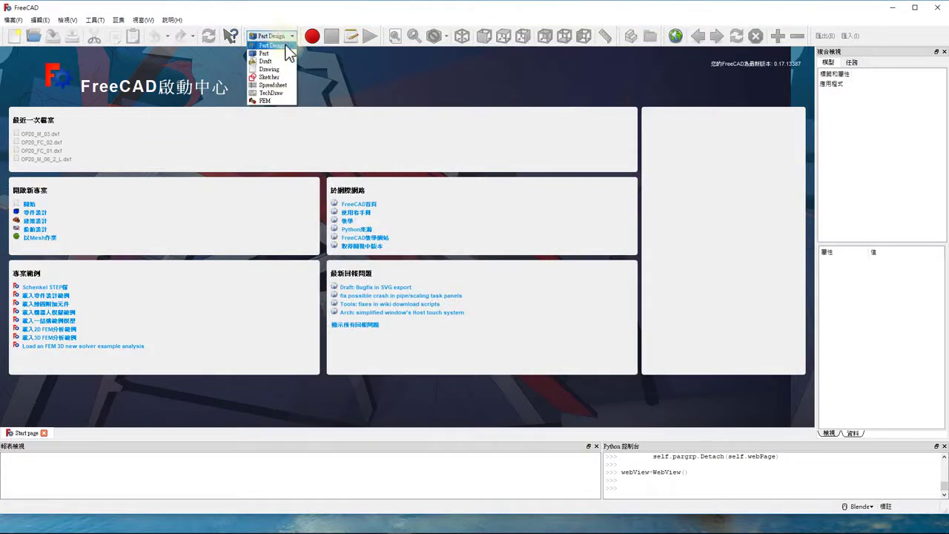
Step: Switch to the Draft workbench and open its page in Preferences
left_click(281, 54)
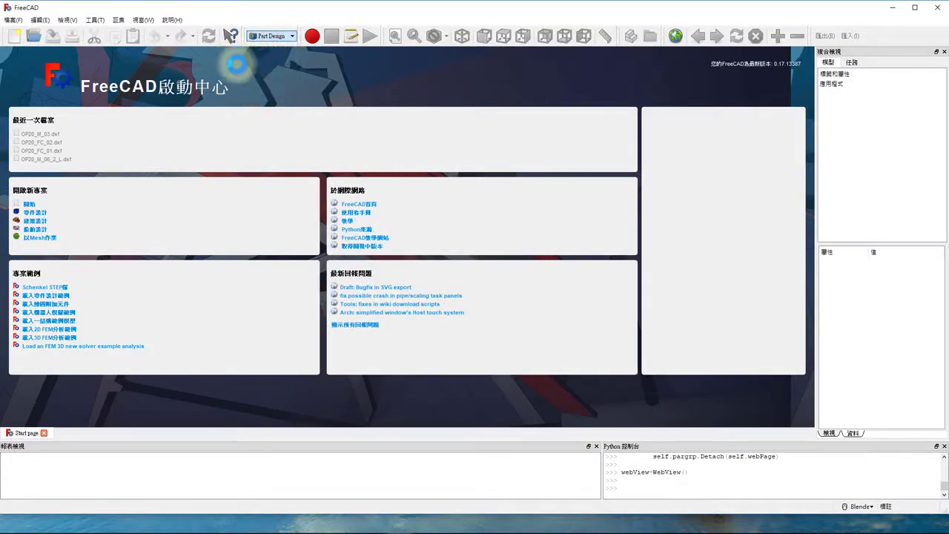
left_click(13, 20)
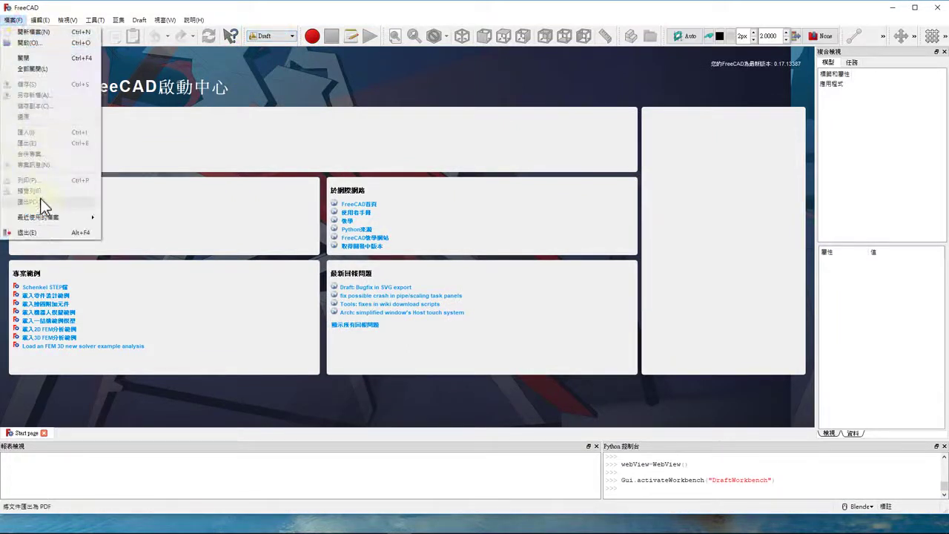
mouse_move(41, 20)
left_click(67, 192)
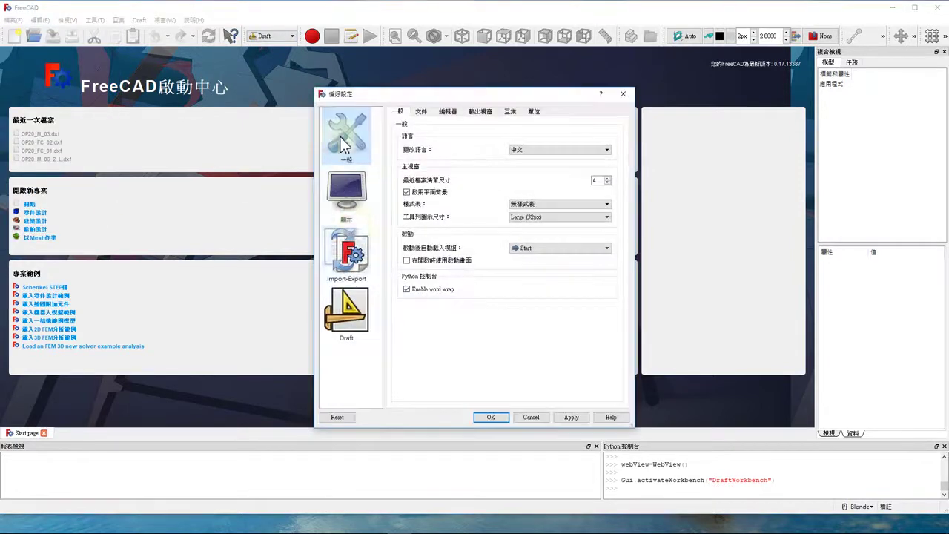
left_click(346, 311)
Step: Review Draft's grid, visual and text/dimension settings, close Preferences, then switch to Sketcher
left_click(437, 111)
left_click(470, 111)
left_click(527, 111)
left_click(478, 112)
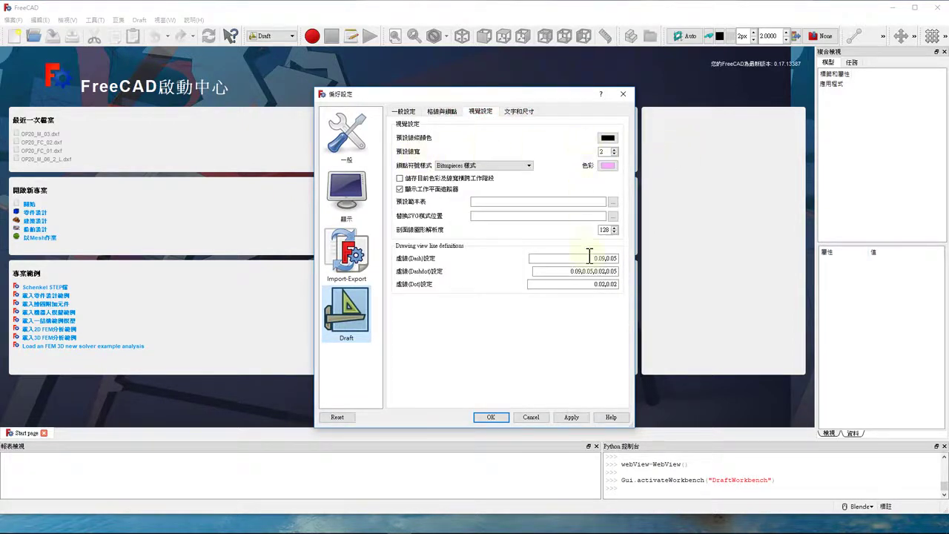
left_click(626, 93)
left_click(261, 35)
left_click(266, 61)
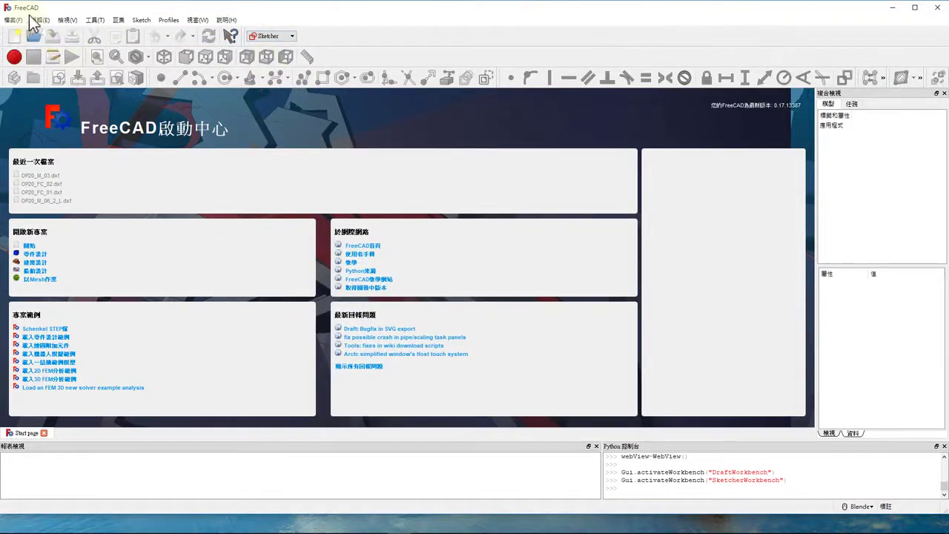
Step: Open Preferences and reach the Sketcher page after glancing at Part Design and Draft
left_click(34, 20)
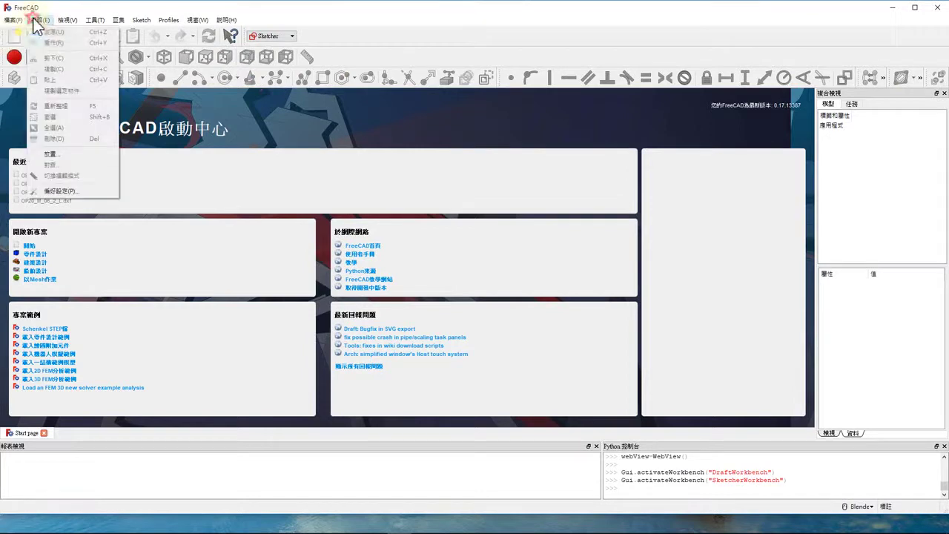
left_click(52, 191)
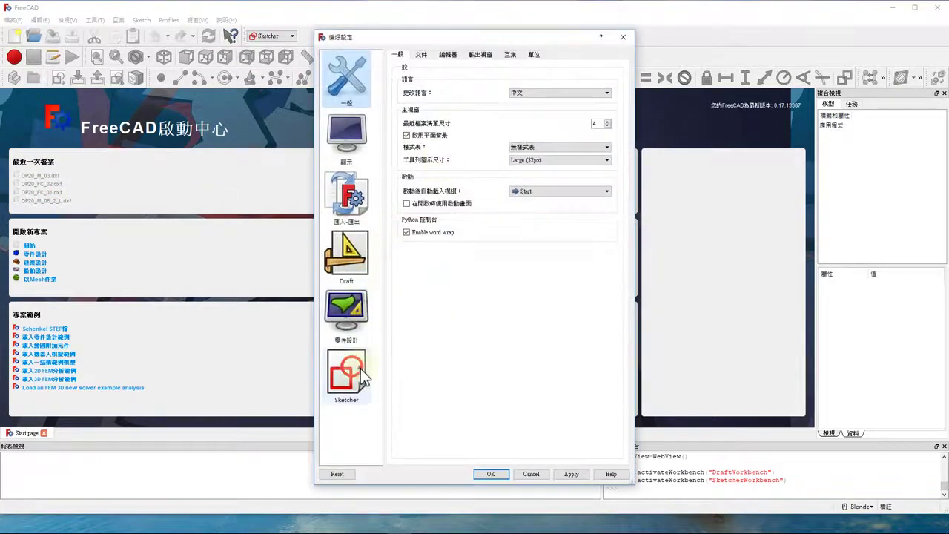
left_click(349, 312)
left_click(346, 254)
left_click(346, 312)
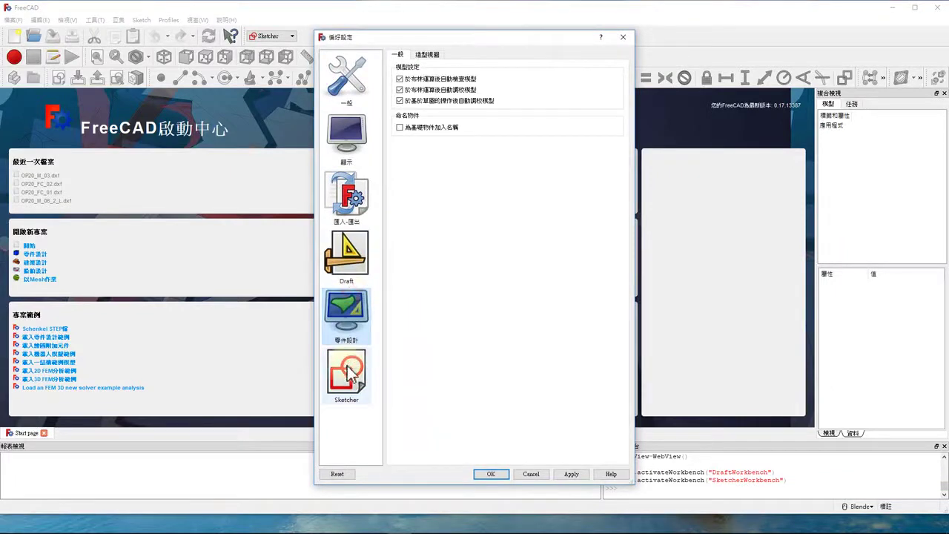
left_click(348, 378)
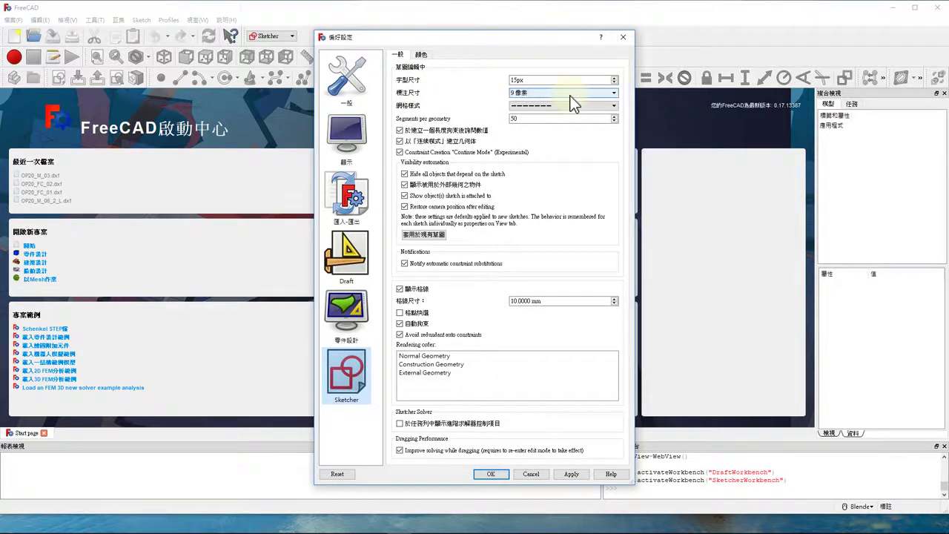
Step: Keep the dimension size at 9像素, enable the sketch grid display, then return to General
left_click(570, 94)
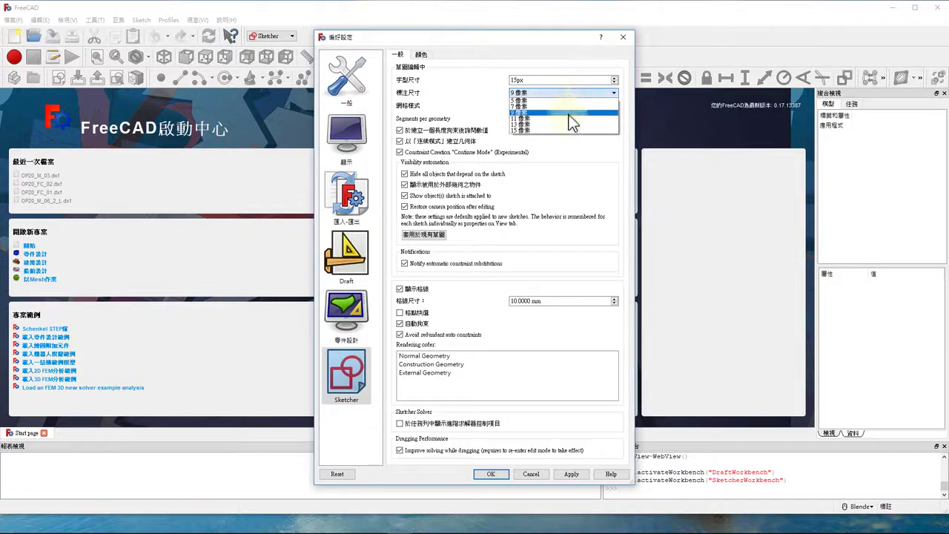
left_click(569, 113)
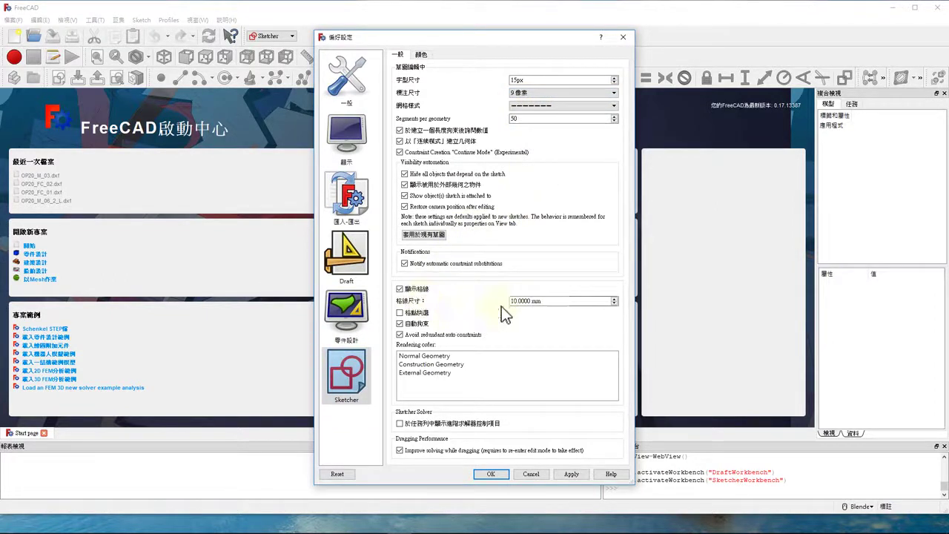
left_click(400, 289)
left_click(419, 54)
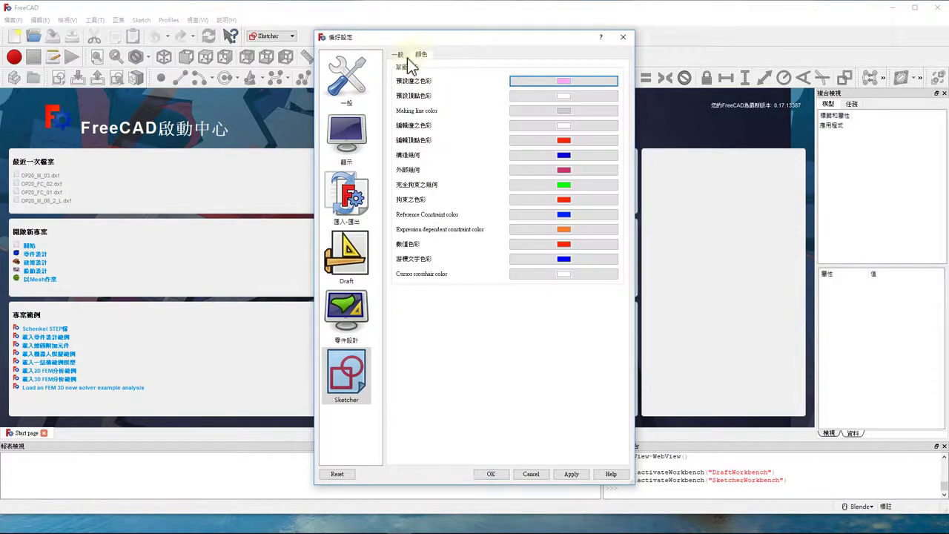
left_click(396, 55)
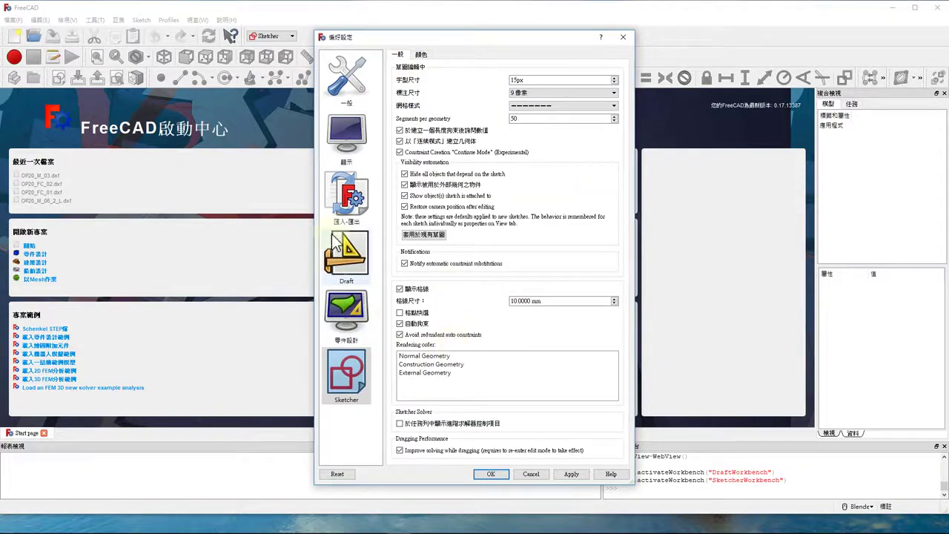
left_click(355, 102)
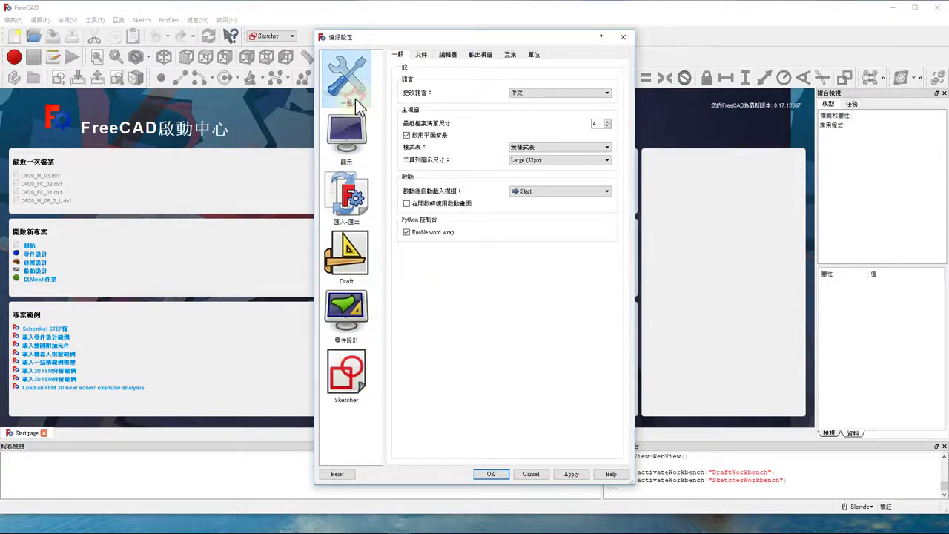
Step: Browse the General document, editor, output window and macro settings
left_click(420, 55)
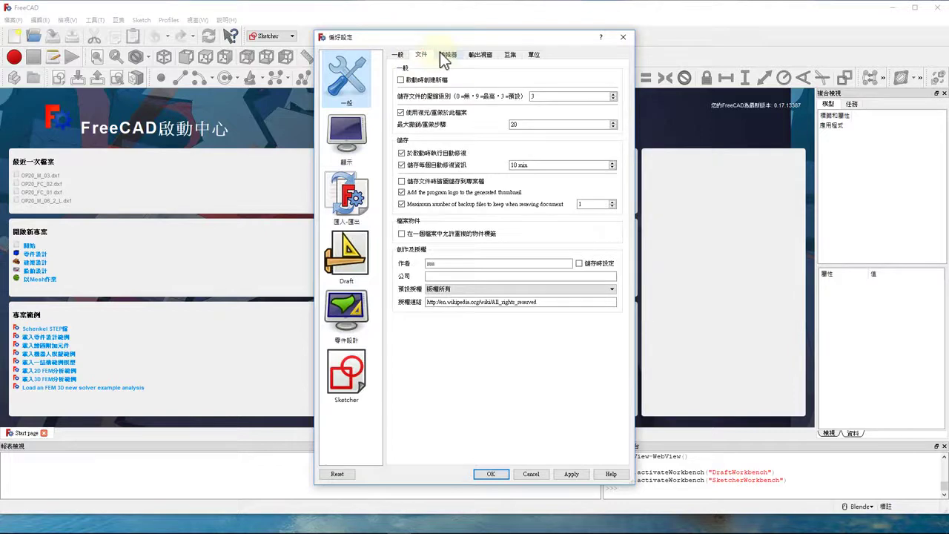
left_click(441, 54)
left_click(481, 54)
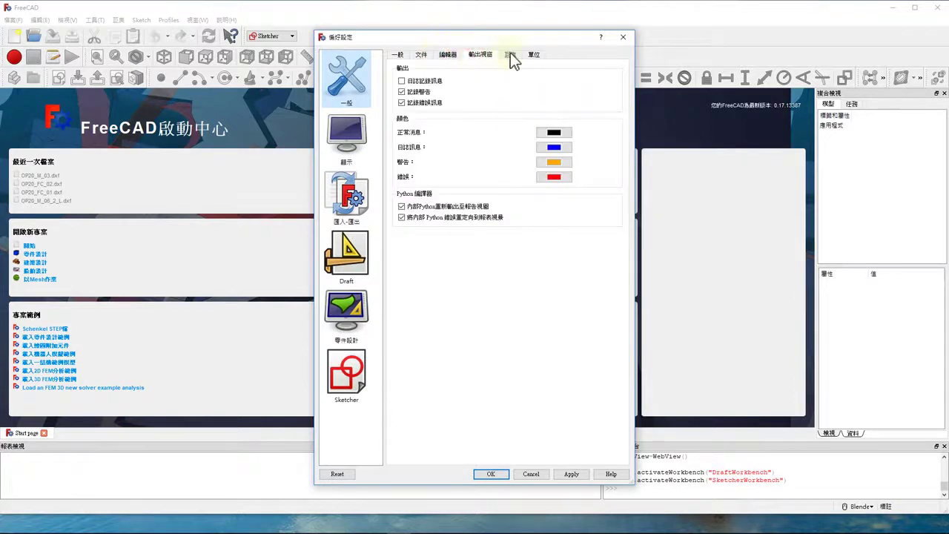
left_click(510, 55)
Step: Set the Display > 零件色彩 default vertex size to 5px, apply and close Preferences
left_click(345, 139)
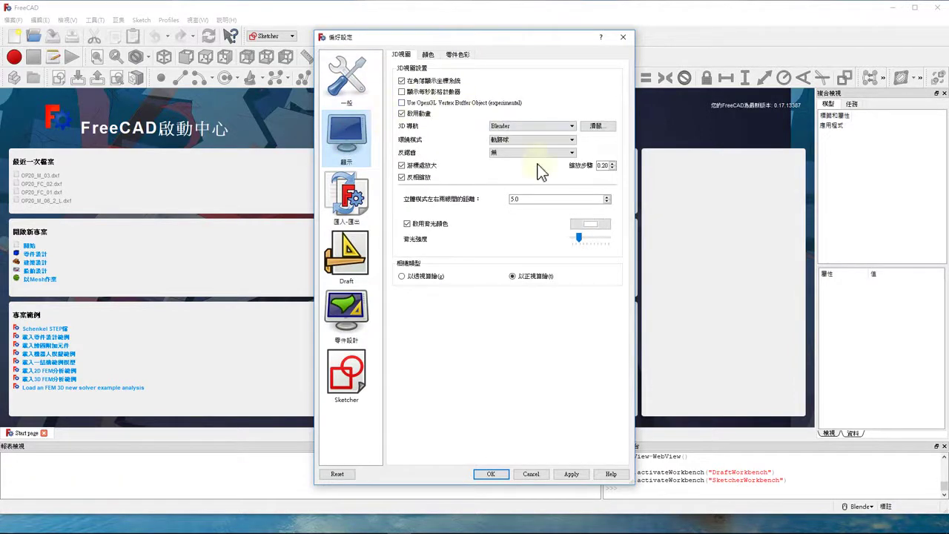
left_click(451, 57)
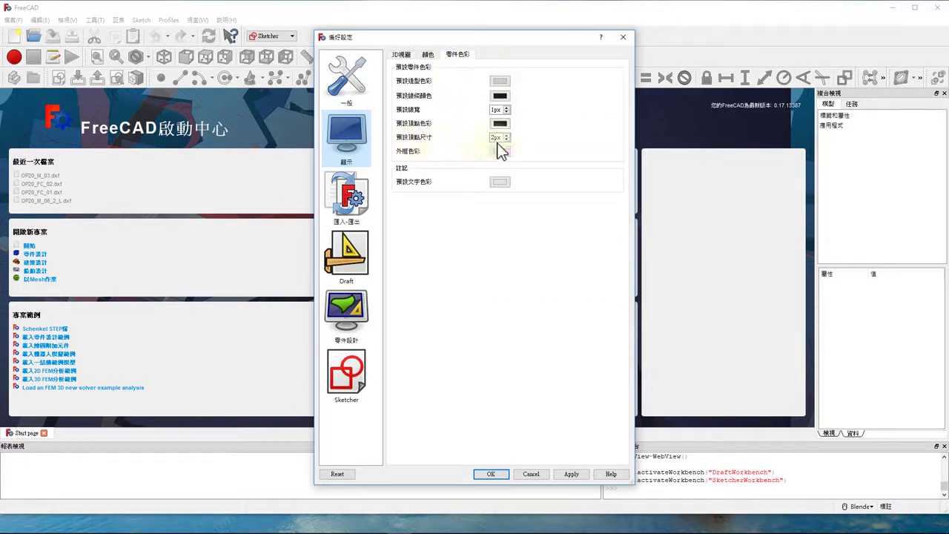
triple_click(508, 137)
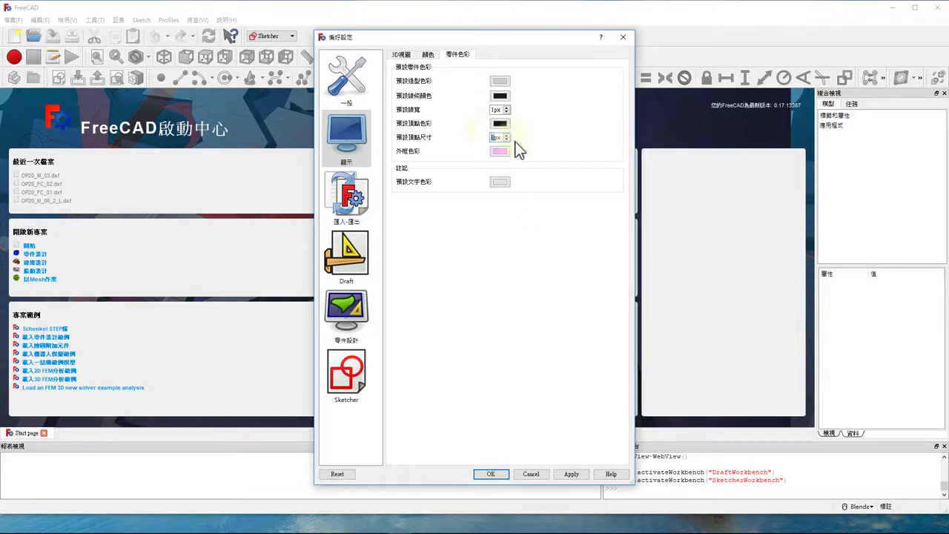
left_click(572, 474)
left_click(490, 473)
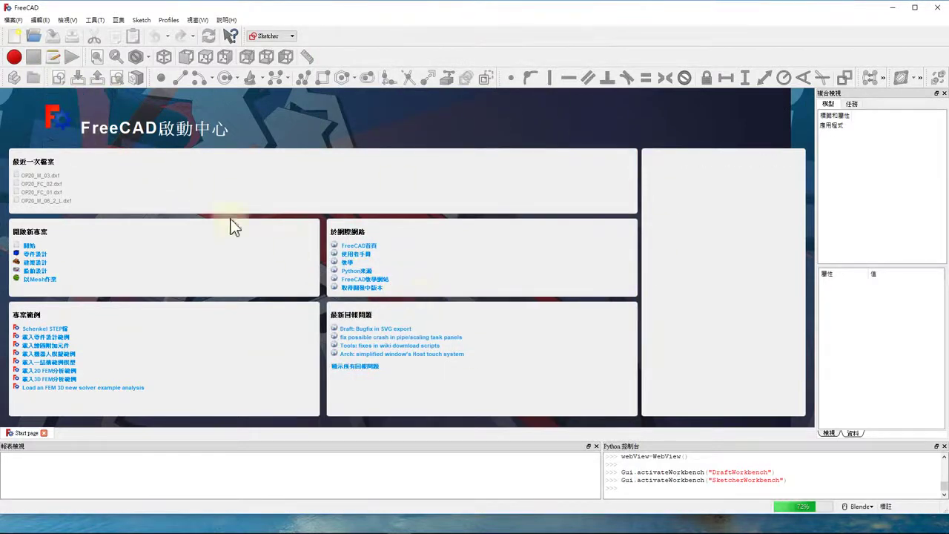
Step: Open Preferences and toggle the start-up splash screen on and back off
left_click(9, 21)
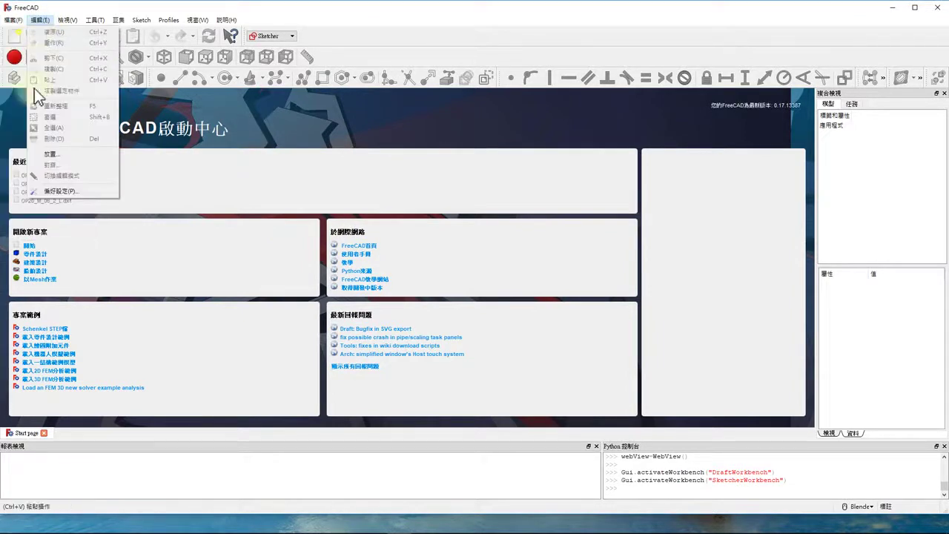
left_click(350, 244)
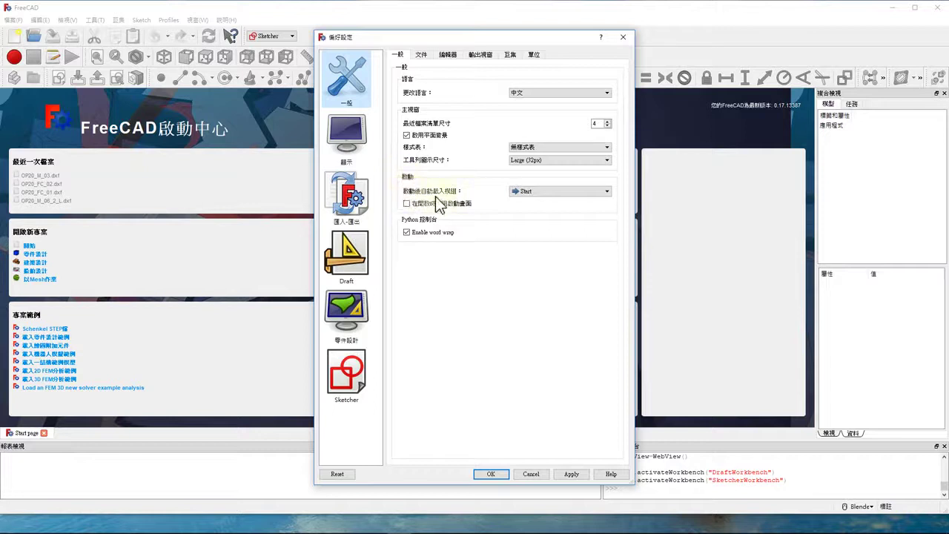
left_click(407, 204)
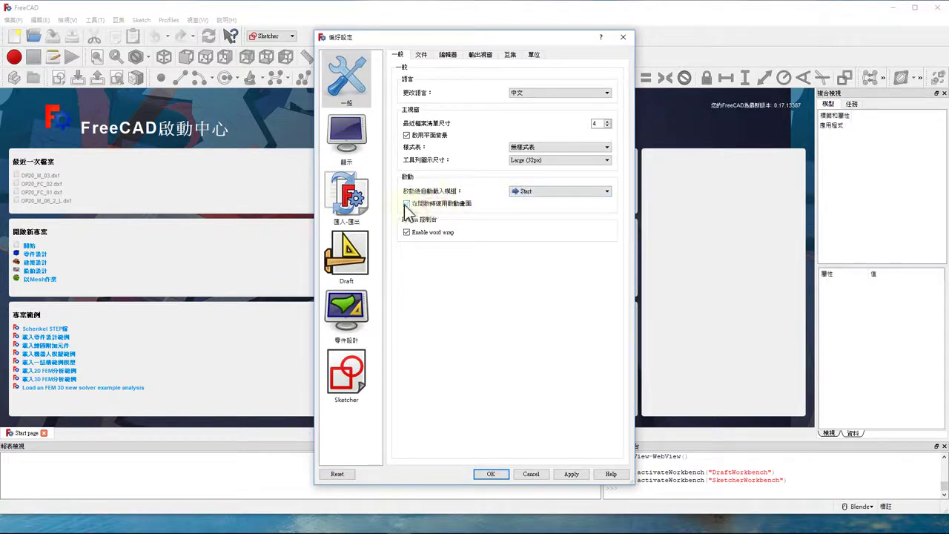
left_click(448, 206)
Step: Set the start-up workbench to Part Design, apply, and close FreeCAD for a restart
left_click(519, 195)
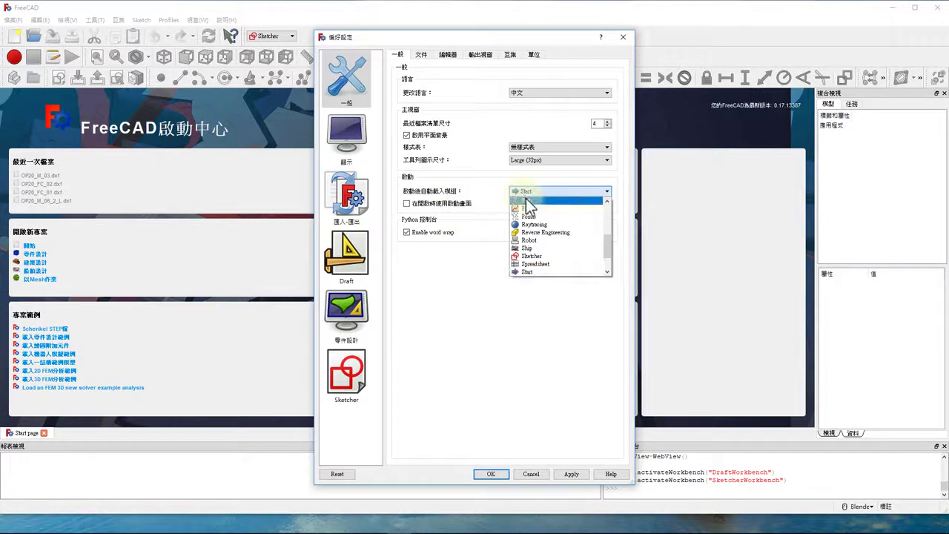
scroll(551, 265, "down", 2)
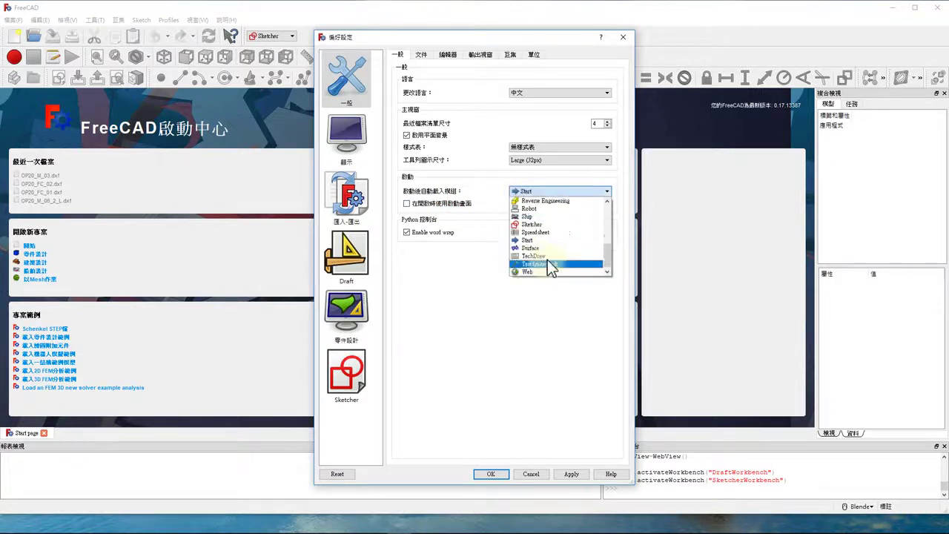
scroll(555, 270, "up", 2)
scroll(554, 269, "up", 1)
left_click(550, 233)
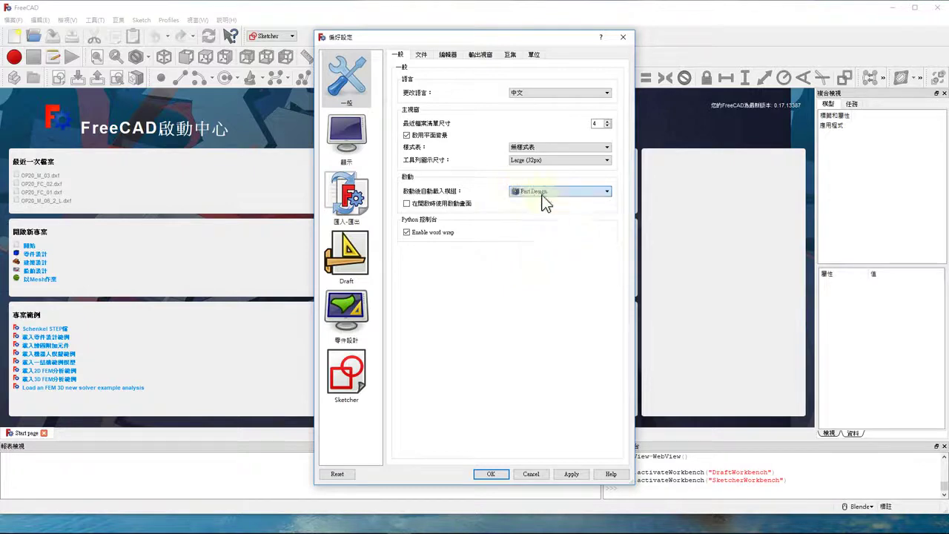
left_click(570, 474)
left_click(504, 475)
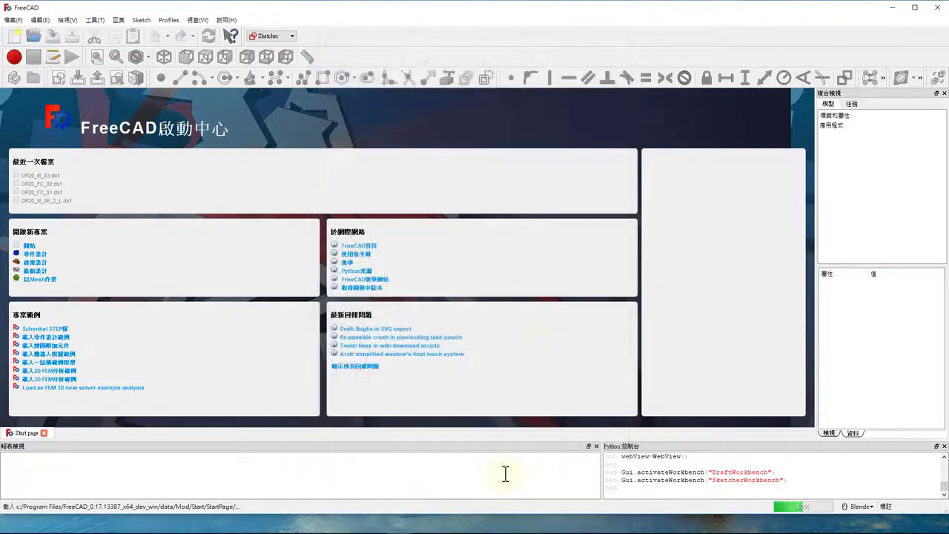
left_click(935, 8)
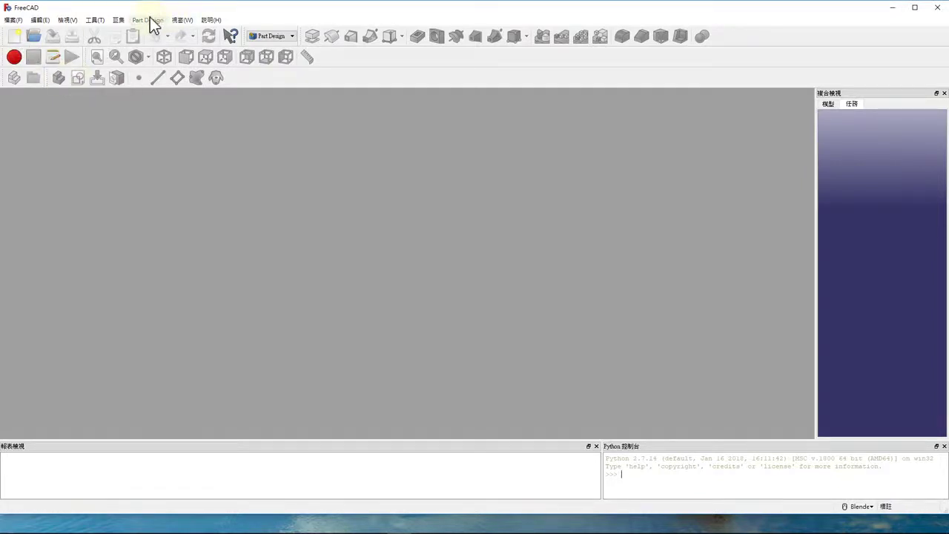
Step: Open the 工具(T) menu in the relaunched Part Design workspace
left_click(96, 20)
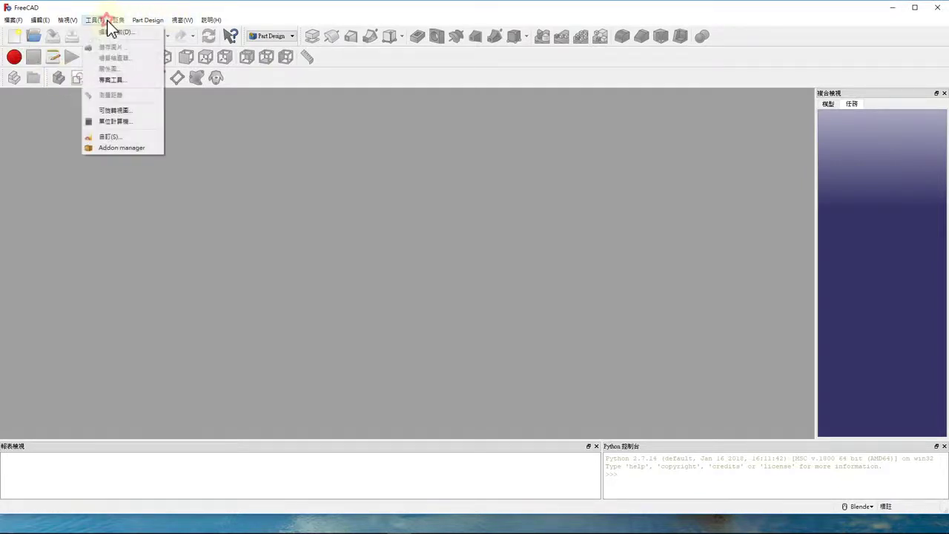
left_click(112, 138)
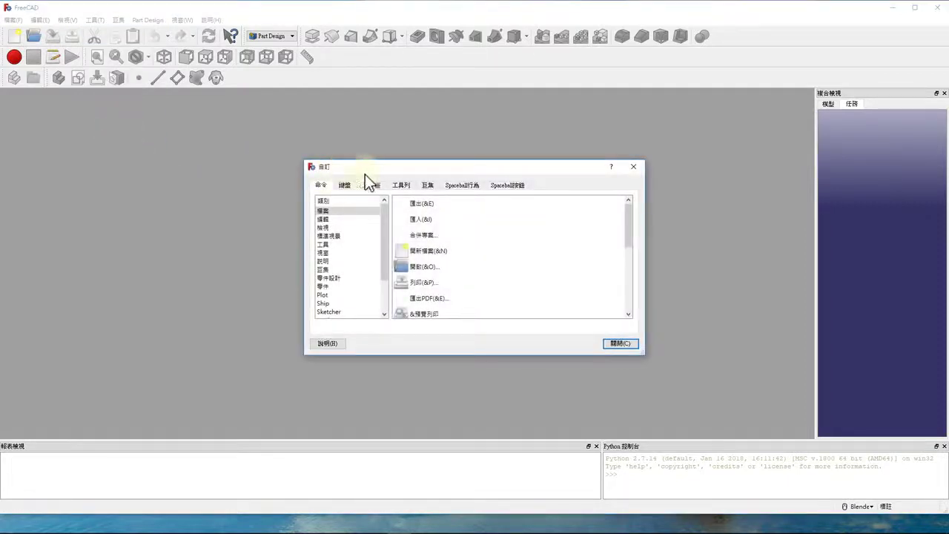
left_click(401, 185)
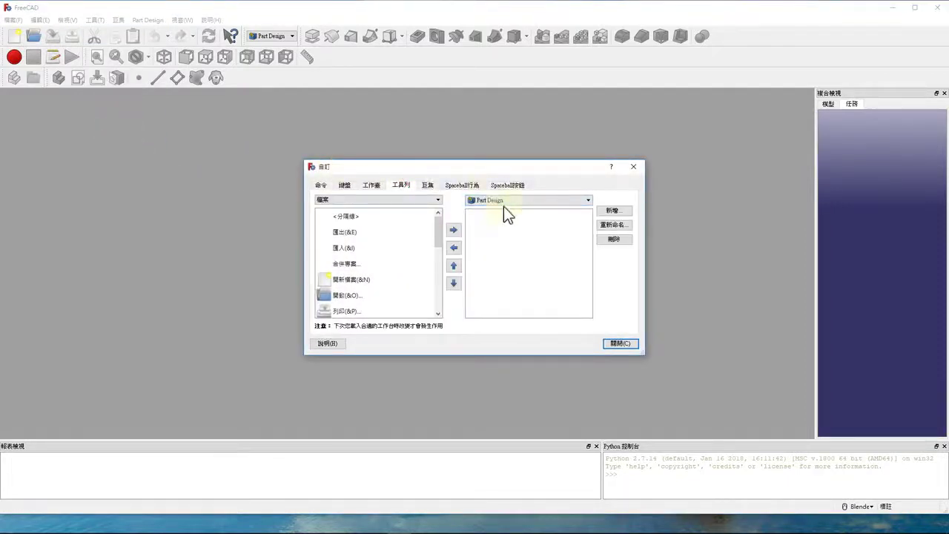
left_click(422, 202)
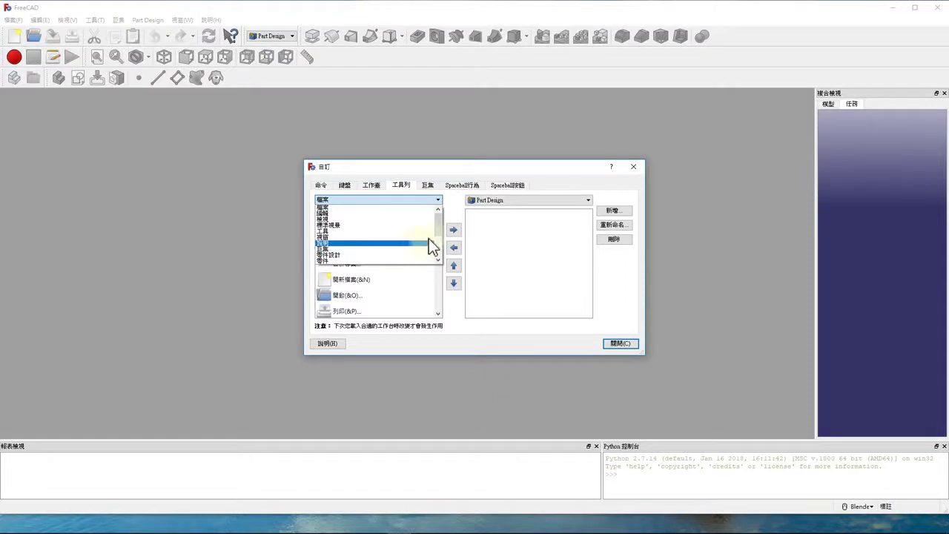
left_click_drag(439, 229, 438, 252)
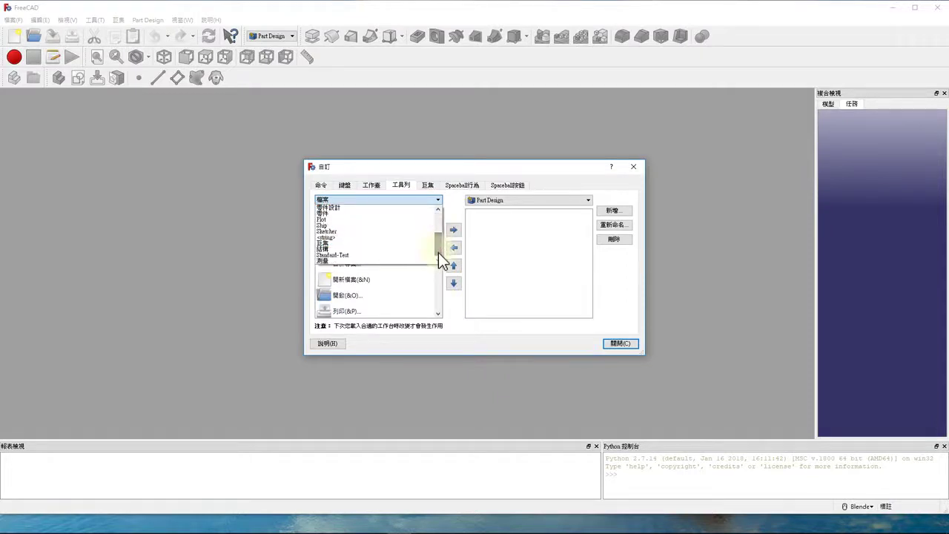
left_click(384, 208)
left_click_drag(438, 228, 453, 209)
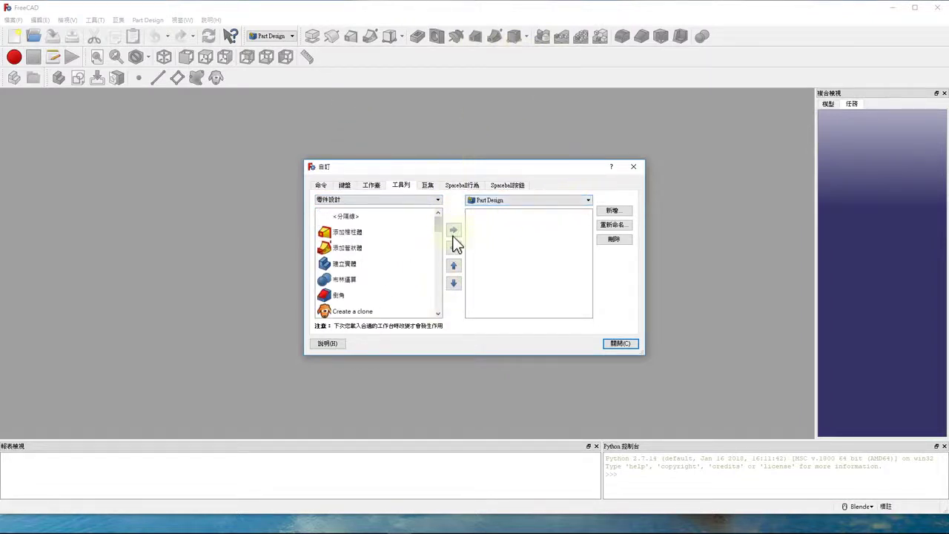
left_click_drag(439, 220, 448, 212)
left_click_drag(439, 241, 438, 229)
left_click(416, 201)
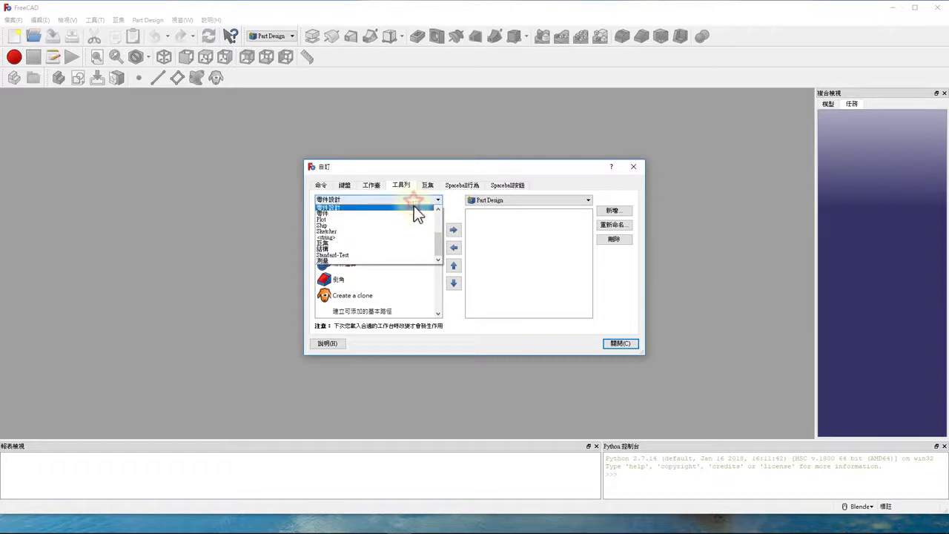
scroll(400, 235, "up", 2)
scroll(401, 236, "down", 1)
scroll(399, 234, "down", 1)
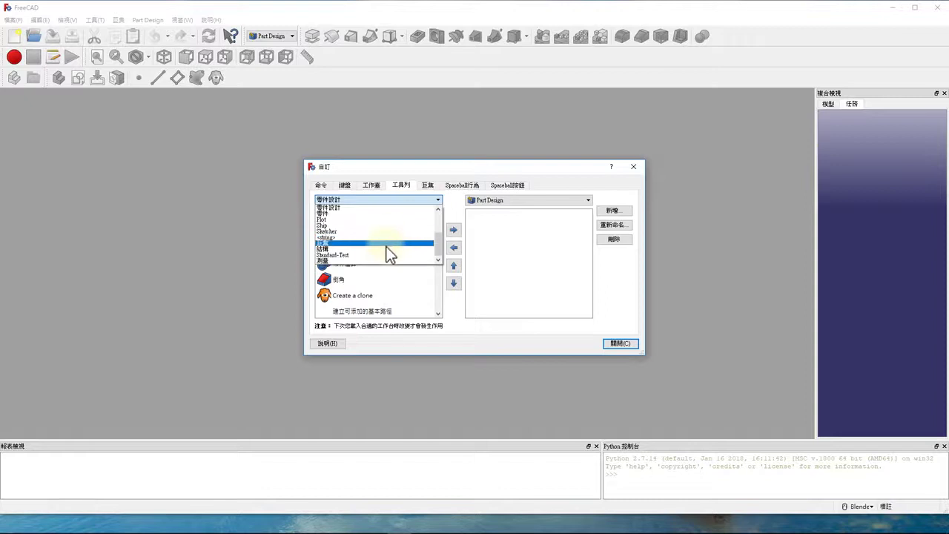
scroll(385, 244, "up", 2)
scroll(385, 239, "up", 1)
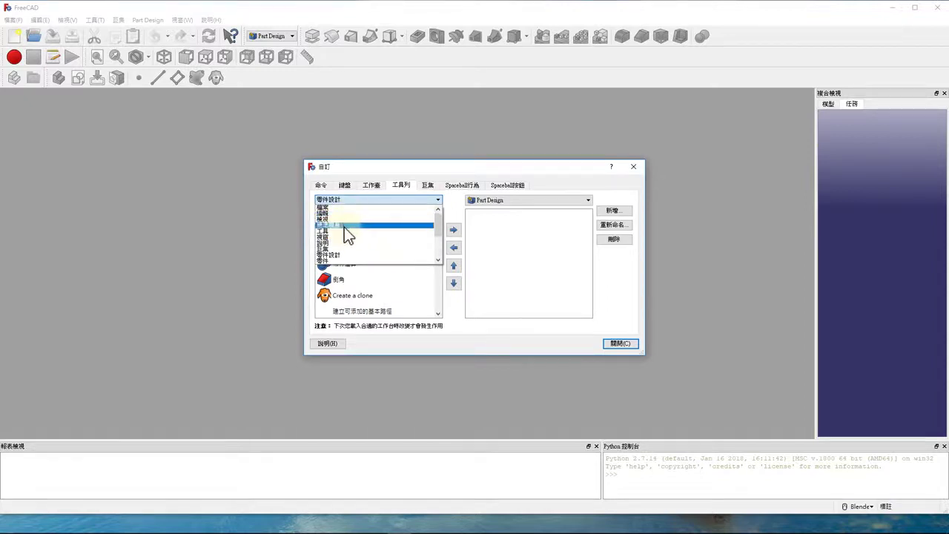
scroll(341, 248, "down", 3)
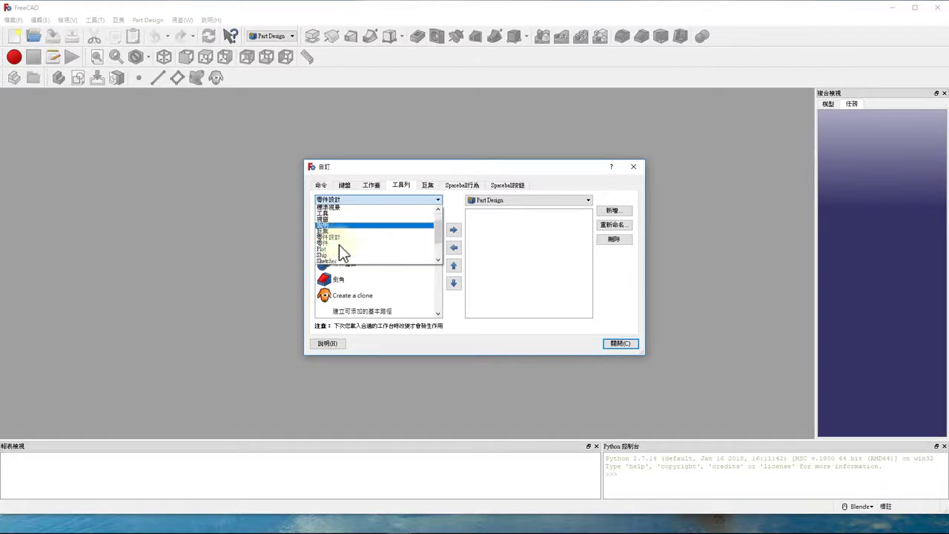
scroll(345, 260, "down", 1)
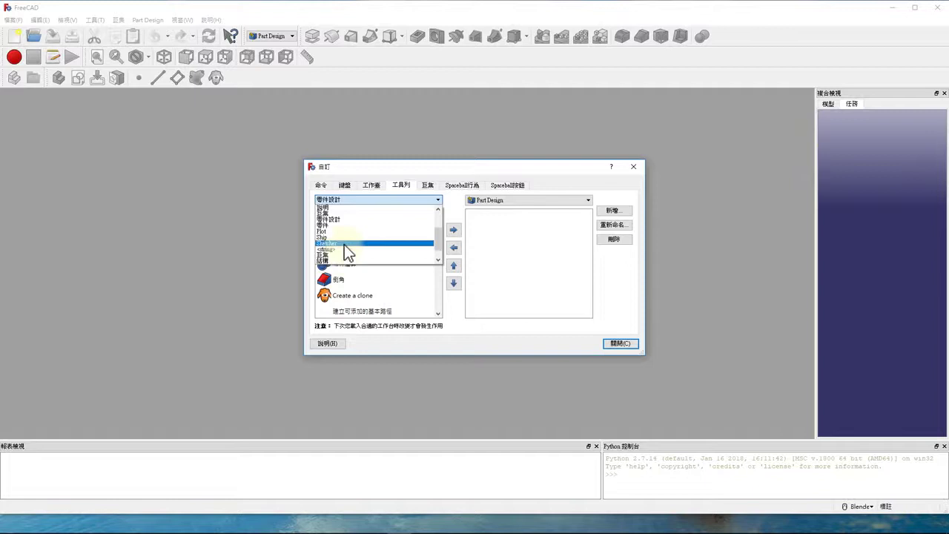
scroll(344, 253, "down", 1)
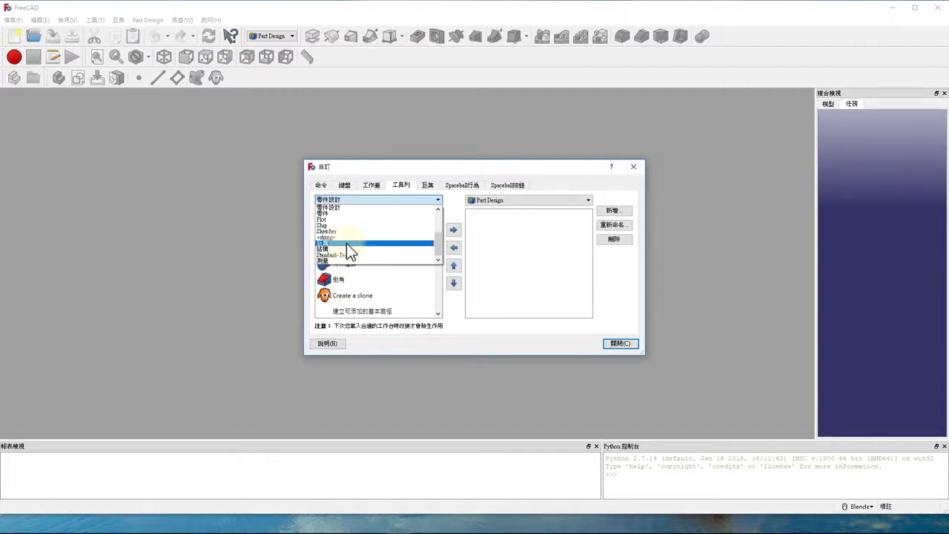
left_click(346, 232)
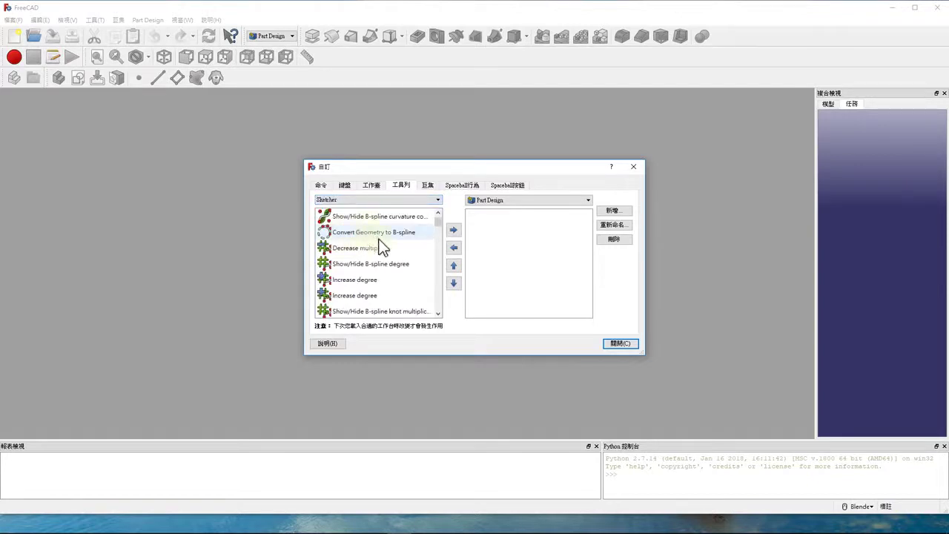
scroll(411, 267, "down", 2)
scroll(412, 267, "down", 2)
scroll(412, 267, "down", 2)
scroll(413, 269, "down", 2)
scroll(412, 268, "down", 2)
scroll(413, 269, "down", 2)
scroll(413, 268, "down", 2)
scroll(413, 268, "down", 2)
scroll(413, 268, "up", 1)
scroll(413, 268, "up", 1)
scroll(412, 269, "up", 1)
scroll(413, 266, "up", 3)
scroll(413, 266, "up", 2)
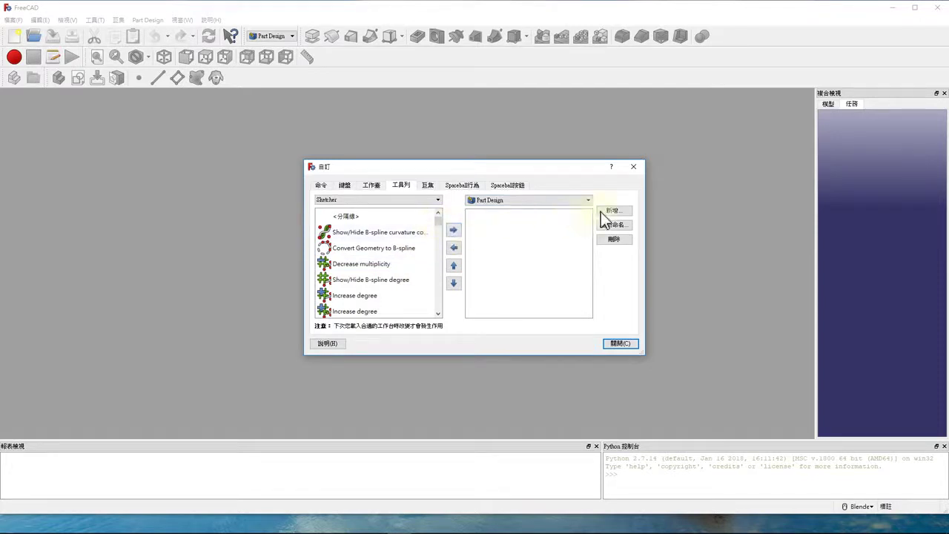
Step: Create a new toolbar named Sketcher and add the 建立線 line and 建立圓 circle commands
left_click(624, 213)
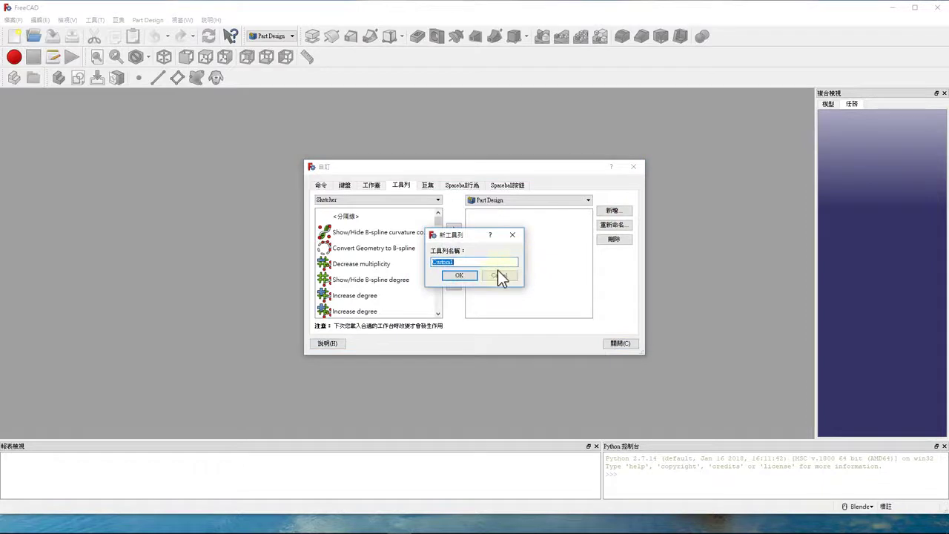
type("S")
type("H")
type("et")
type("cher")
left_click(470, 276)
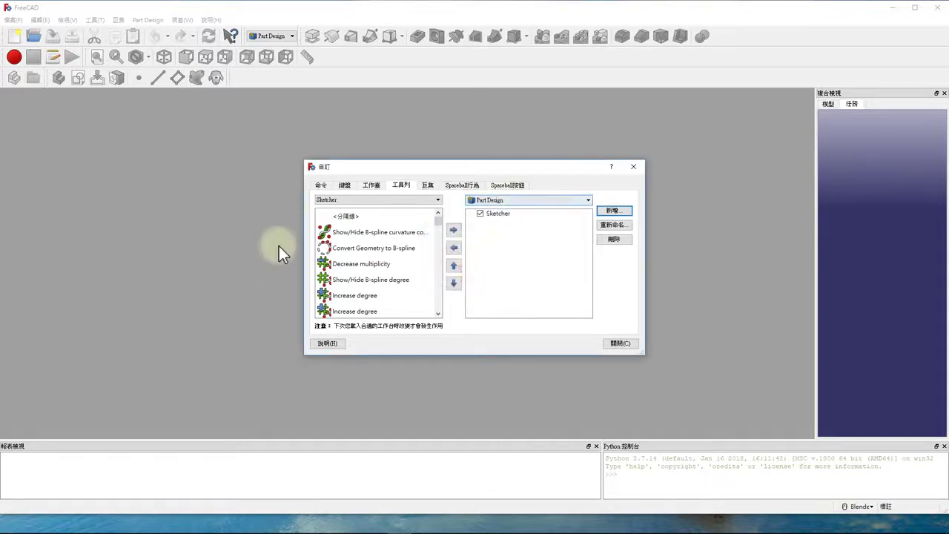
mouse_move(438, 218)
left_mouse_down()
mouse_move(440, 305)
mouse_move(442, 269)
left_mouse_up()
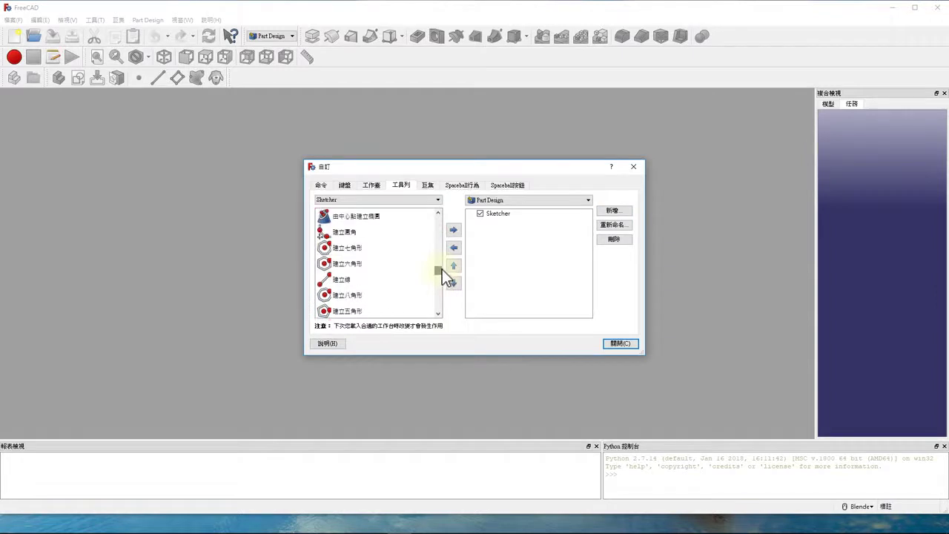
left_click(386, 279)
left_click(454, 232)
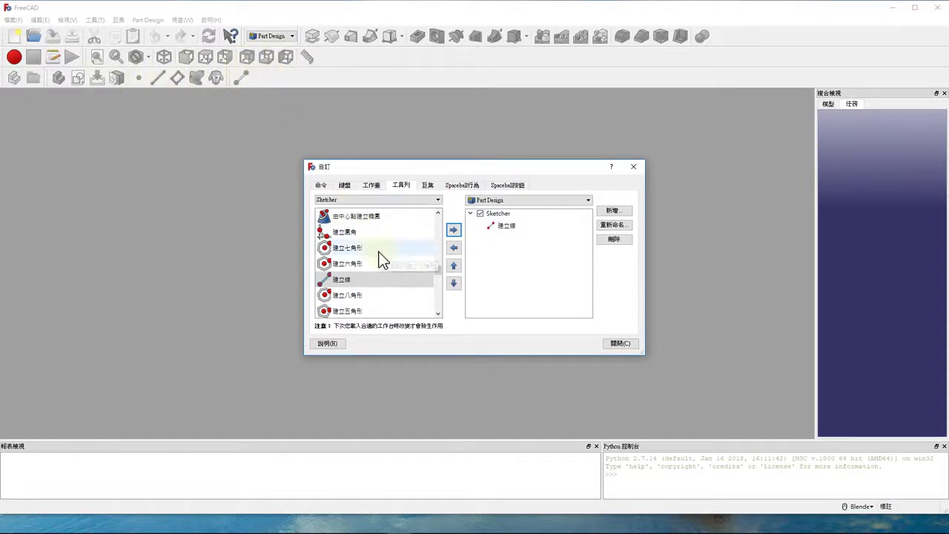
left_click(359, 279)
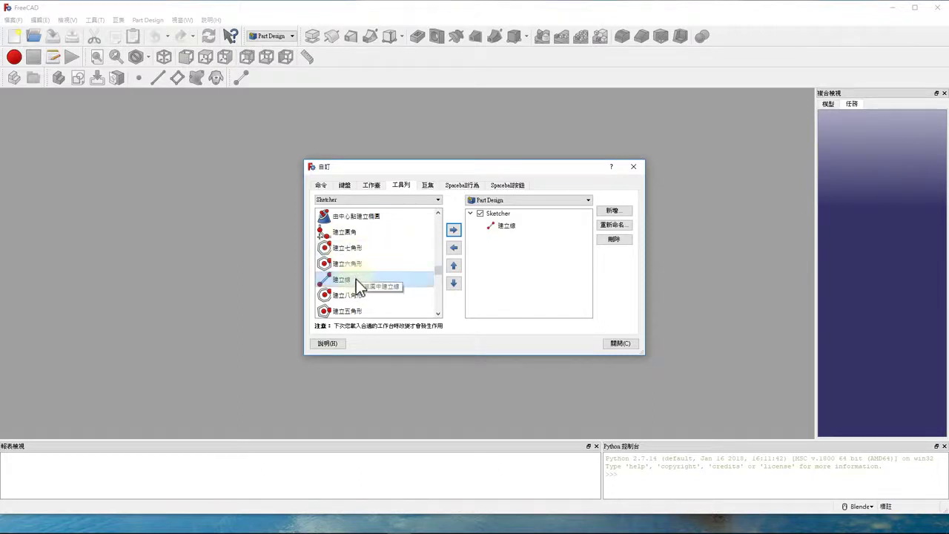
scroll(357, 282, "down", 1)
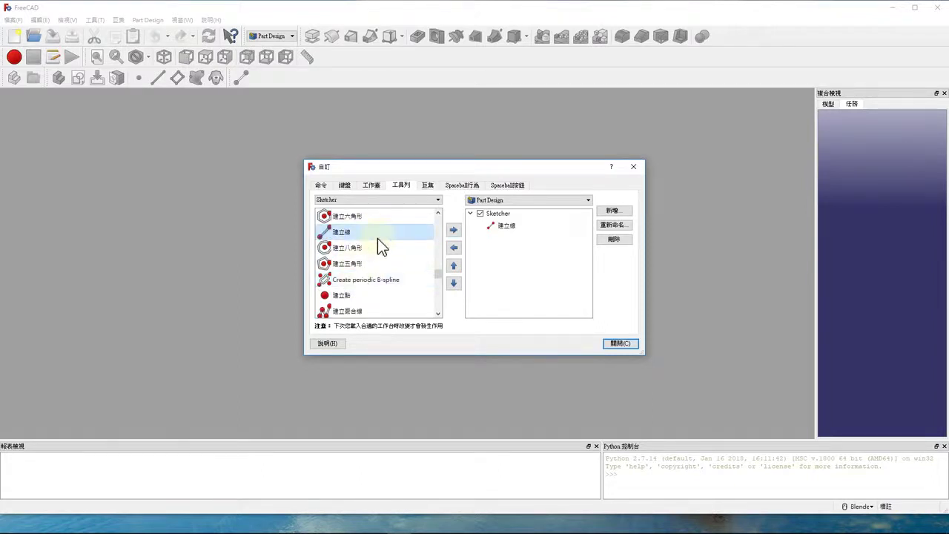
scroll(377, 239, "up", 1)
scroll(378, 240, "up", 1)
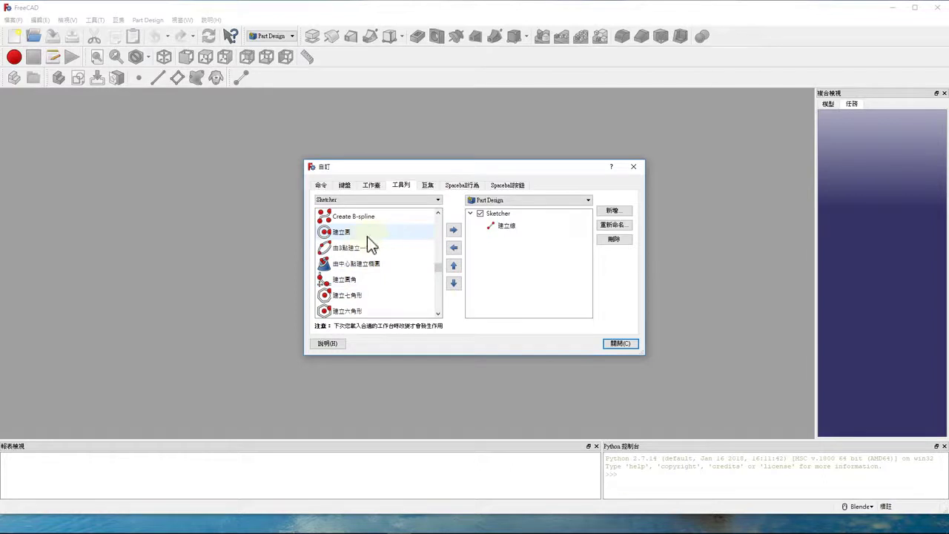
left_click(367, 234)
left_click(454, 230)
Step: Add the coincident, distance, horizontal distance and vertical distance constraints to the toolbar
scroll(378, 247, "up", 1)
scroll(377, 247, "up", 1)
scroll(376, 247, "up", 2)
scroll(376, 246, "up", 1)
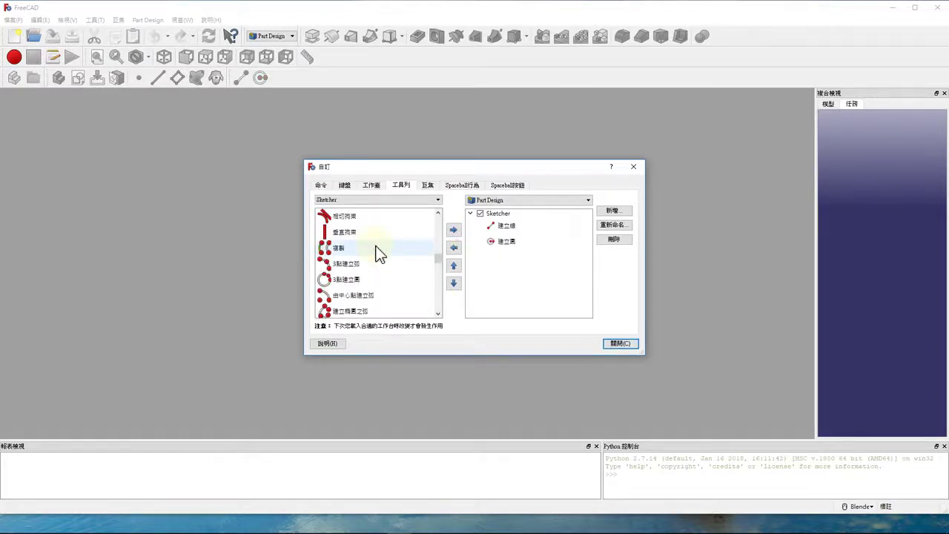
scroll(348, 259, "up", 1)
scroll(333, 260, "up", 1)
scroll(340, 259, "up", 1)
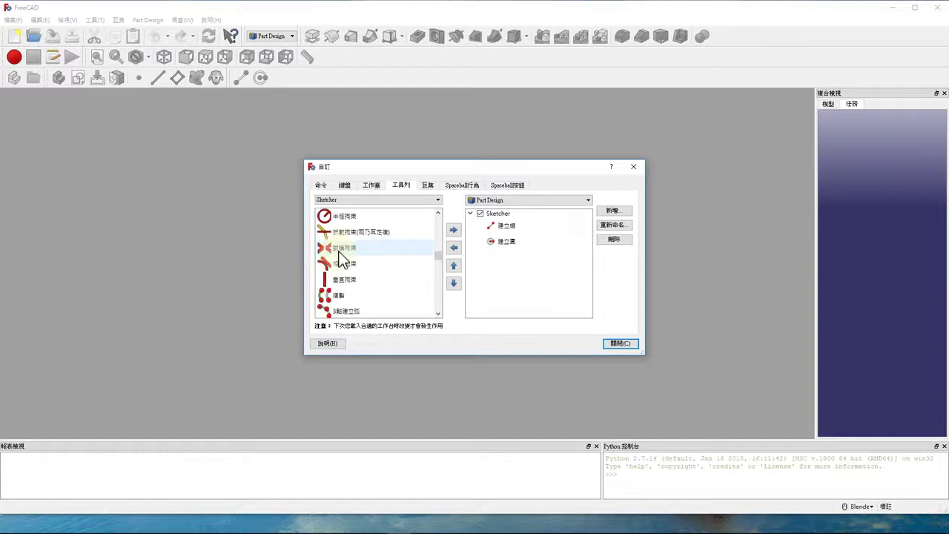
scroll(376, 259, "up", 1)
scroll(376, 259, "up", 1)
scroll(376, 259, "up", 1)
scroll(374, 260, "up", 1)
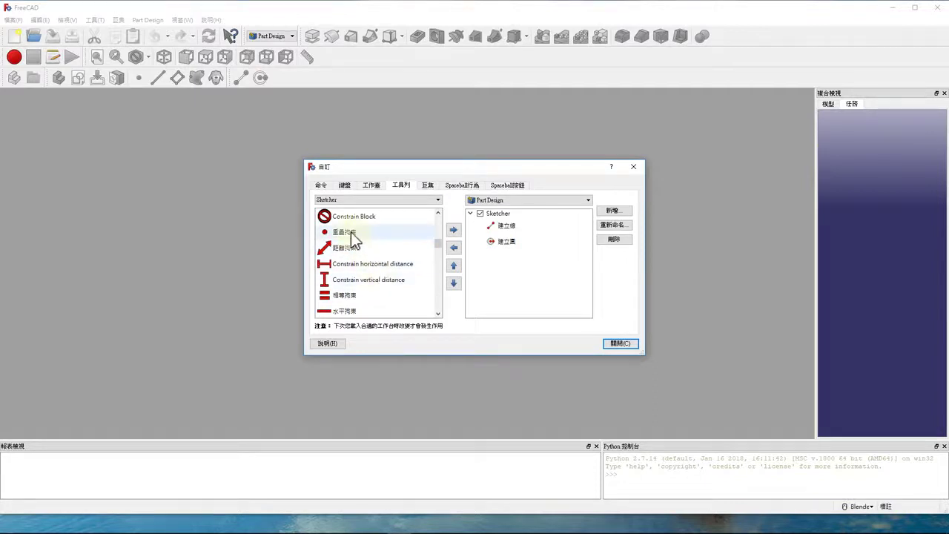
left_click(369, 235)
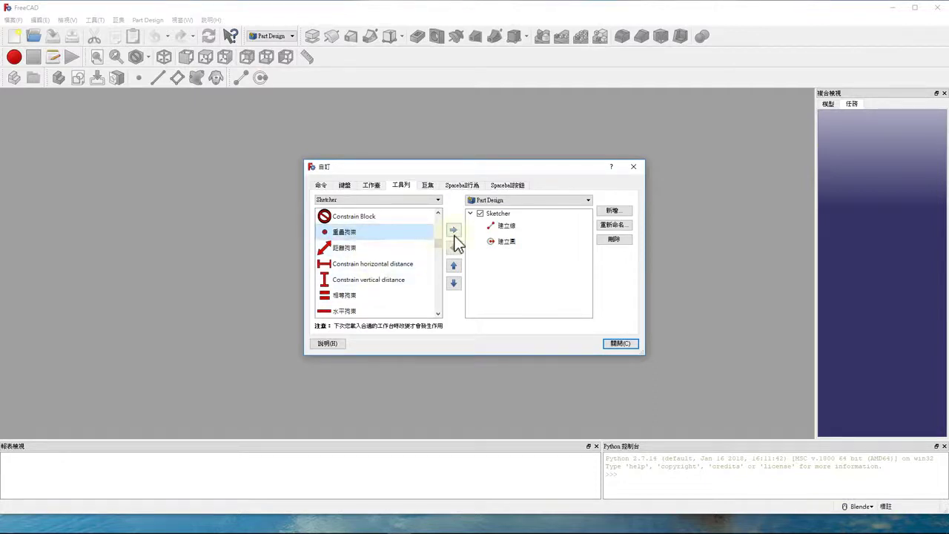
left_click(453, 230)
left_click(393, 248)
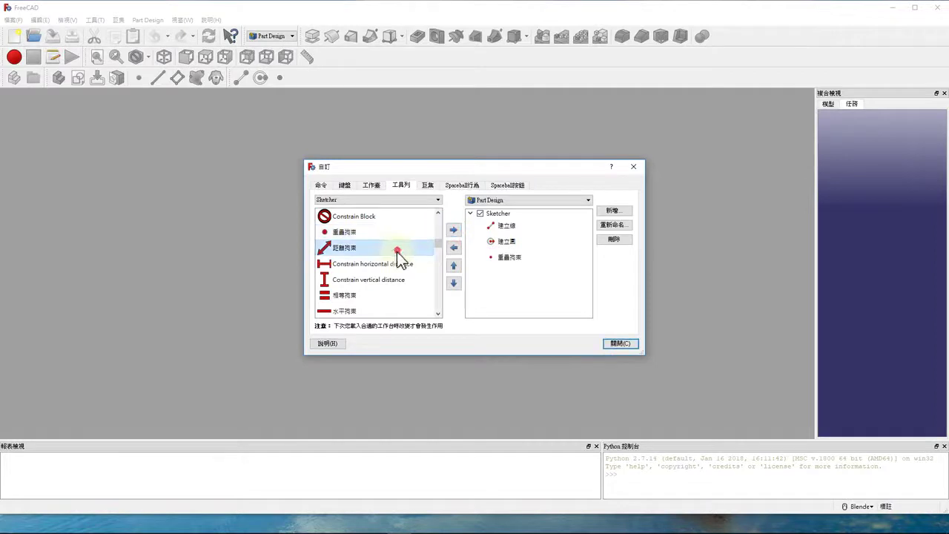
left_click(454, 229)
left_click(404, 265)
left_click(453, 230)
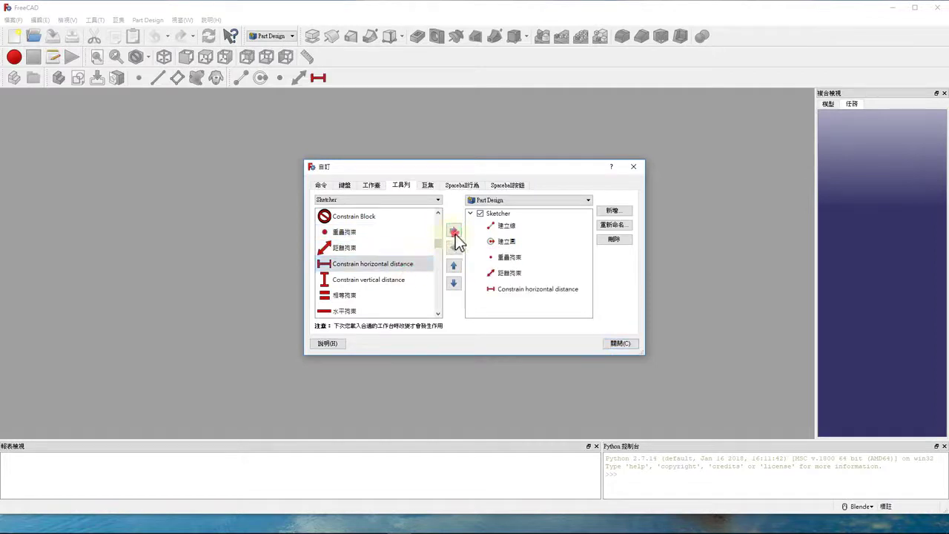
left_click(393, 280)
left_click(454, 230)
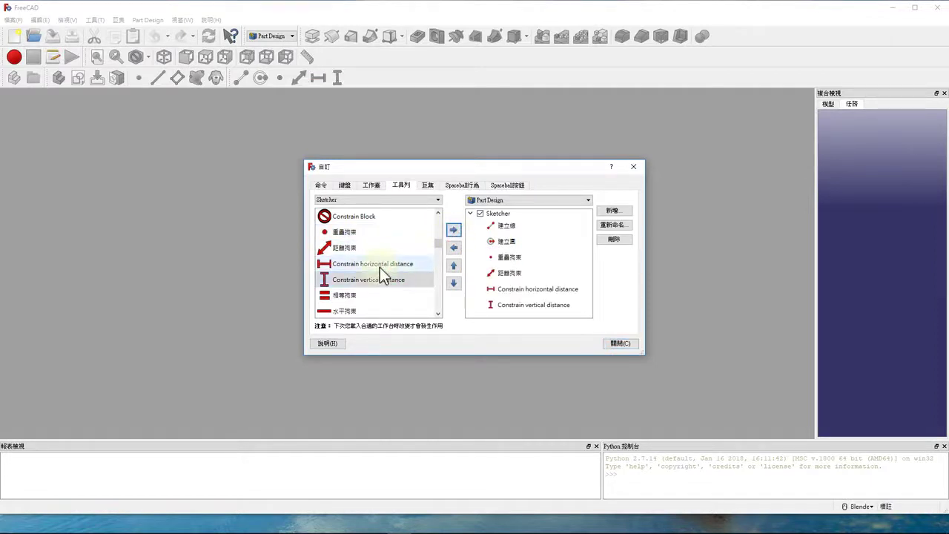
Step: Add the equal, horizontal, parallel, perpendicular and point-on-object constraints to the toolbar
scroll(379, 268, "down", 1)
left_click(370, 248)
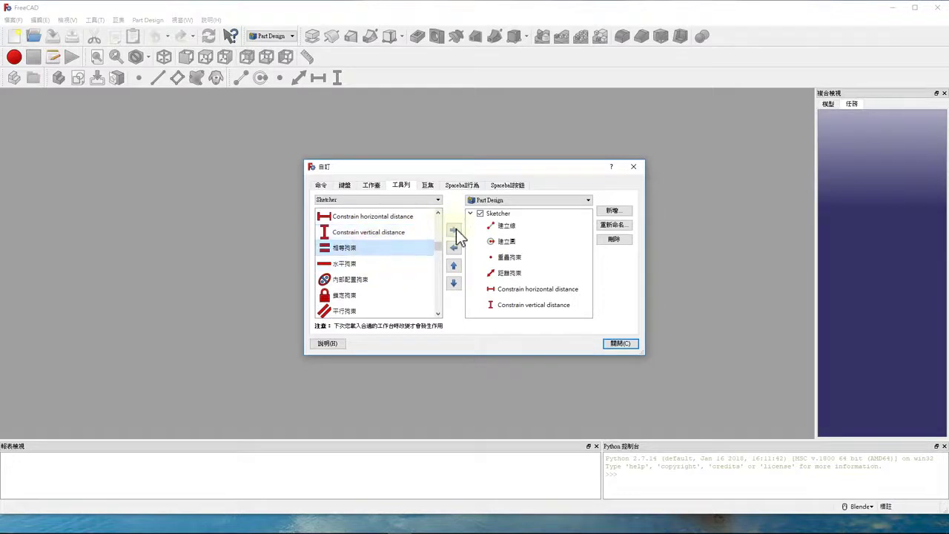
left_click(454, 230)
left_click(379, 264)
left_click(453, 230)
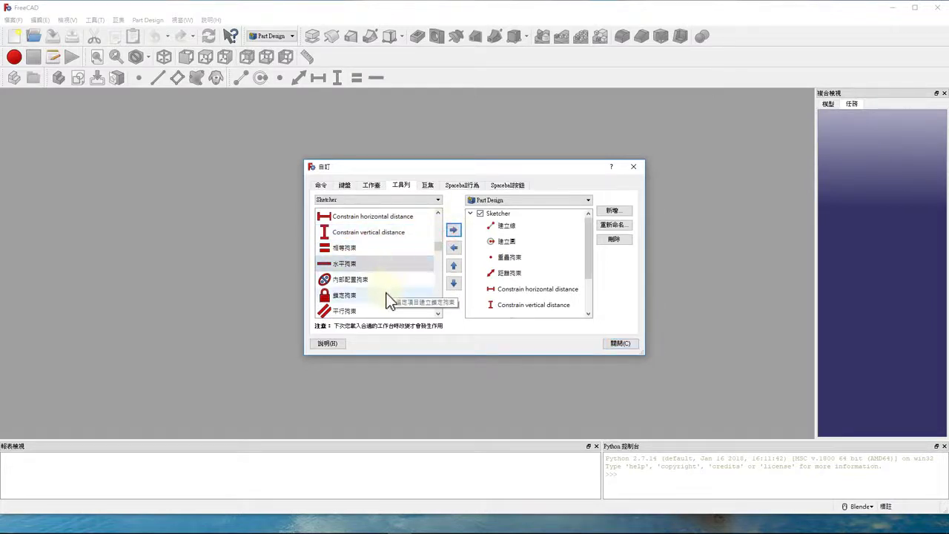
scroll(386, 299, "down", 1)
left_click(374, 263)
left_click(455, 230)
left_click(386, 279)
left_click(454, 230)
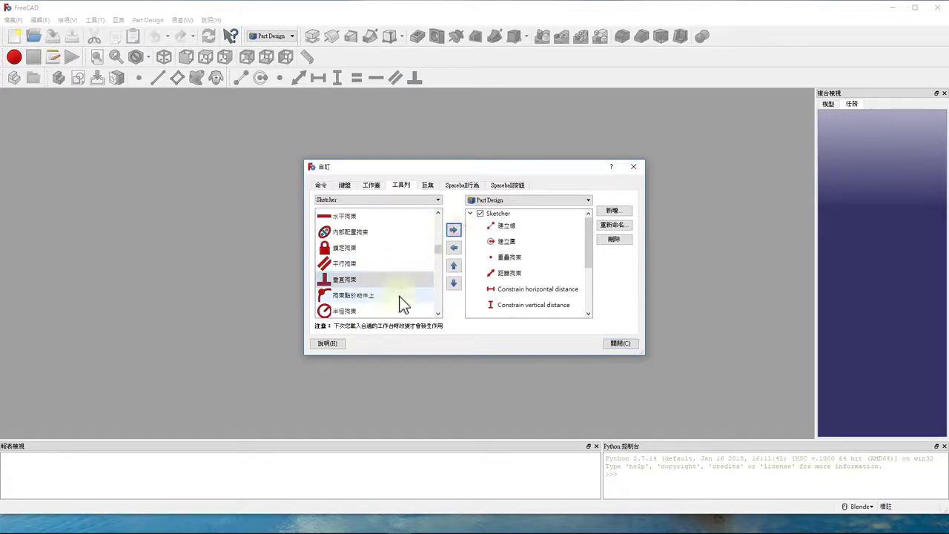
left_click(399, 295)
left_click(454, 232)
Step: Add the radius, symmetric, tangent and vertical constraints, then close the Customize dialog
scroll(426, 264, "down", 2)
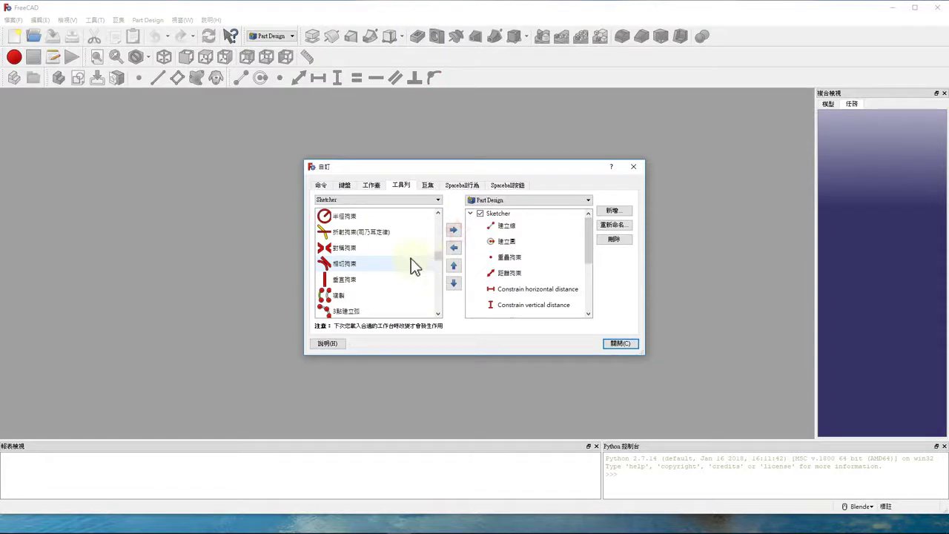
scroll(416, 259, "up", 1)
left_click(399, 264)
left_click(452, 230)
left_click(388, 295)
left_click(454, 231)
left_click(388, 310)
left_click(452, 230)
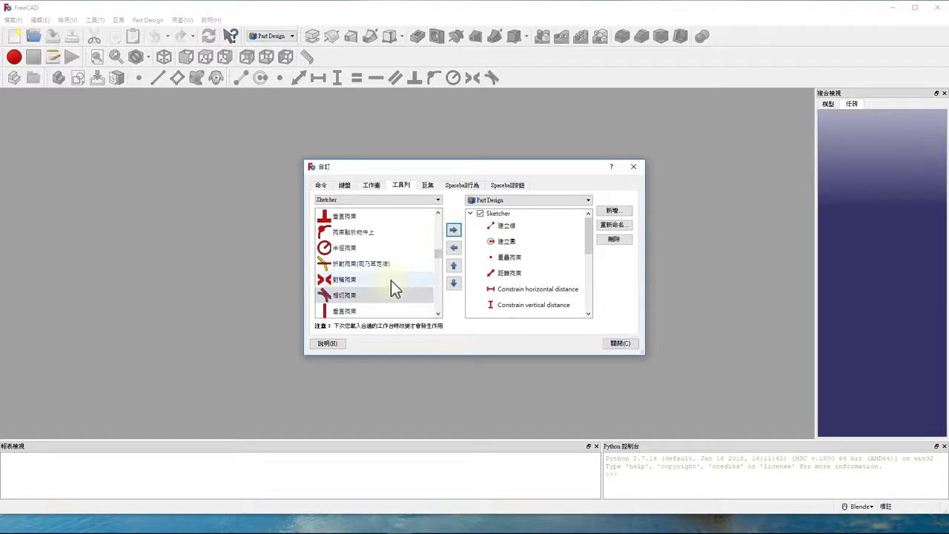
scroll(390, 283, "down", 1)
left_click(380, 264)
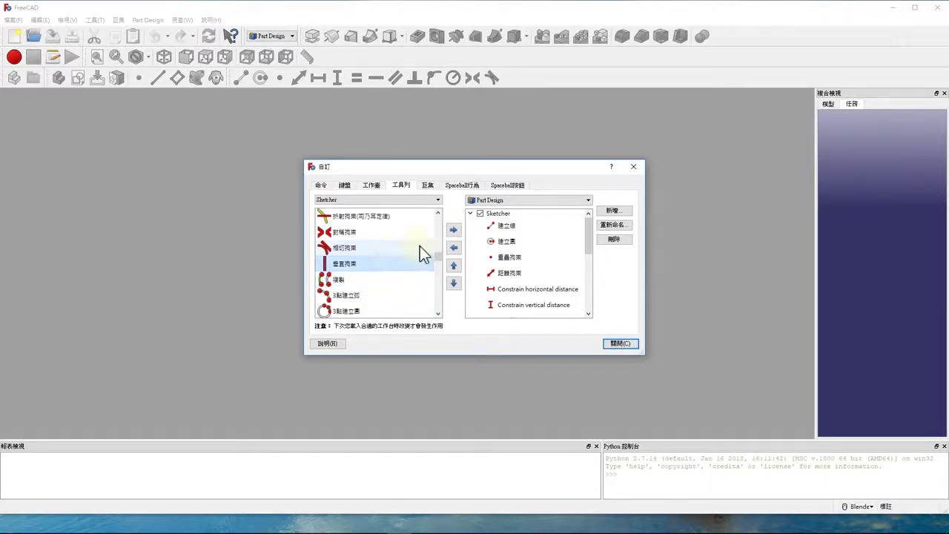
left_click(454, 231)
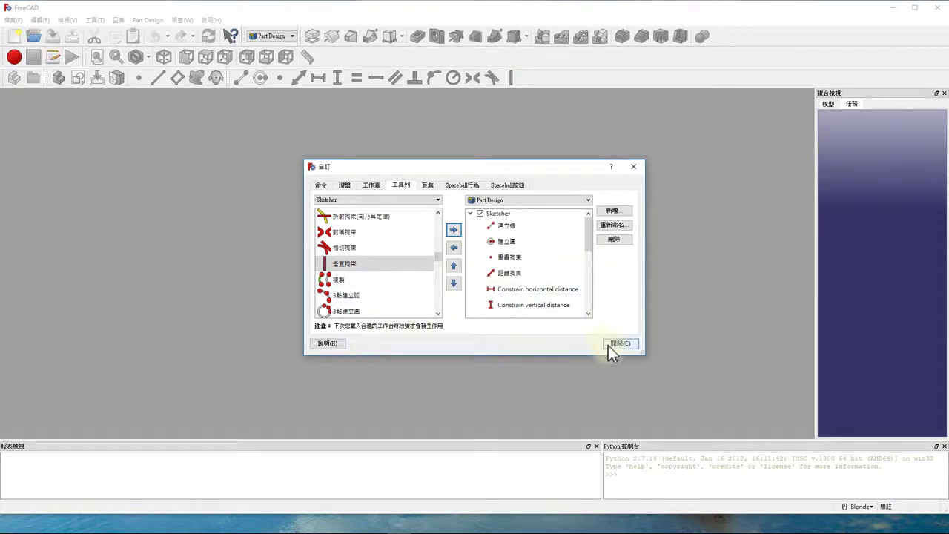
left_click(609, 344)
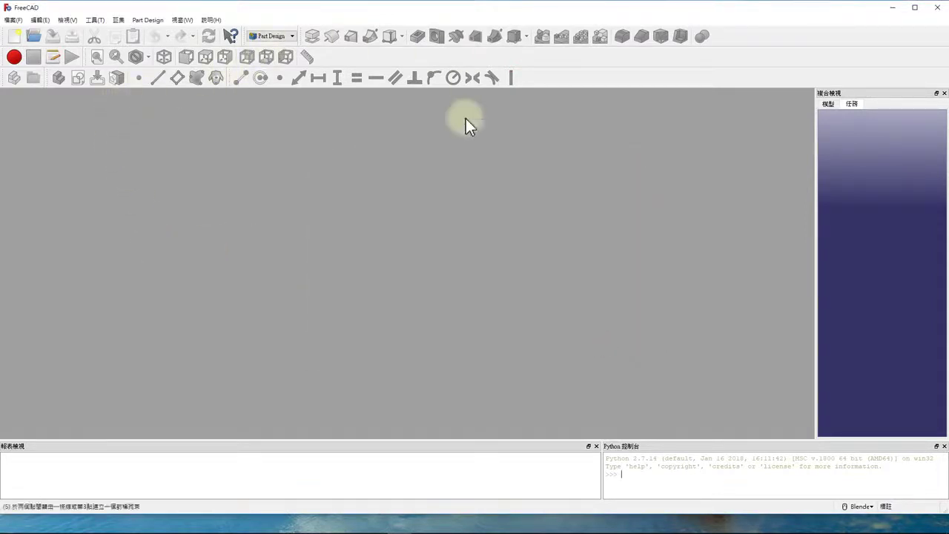
Step: Switch briefly to the Sketcher workbench and then back to Part Design
left_click(271, 35)
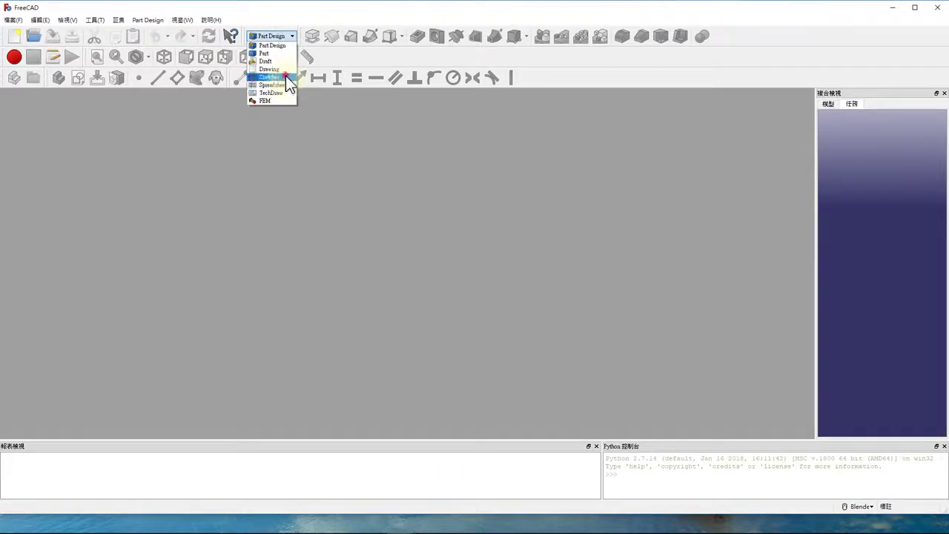
left_click(286, 77)
left_click(292, 37)
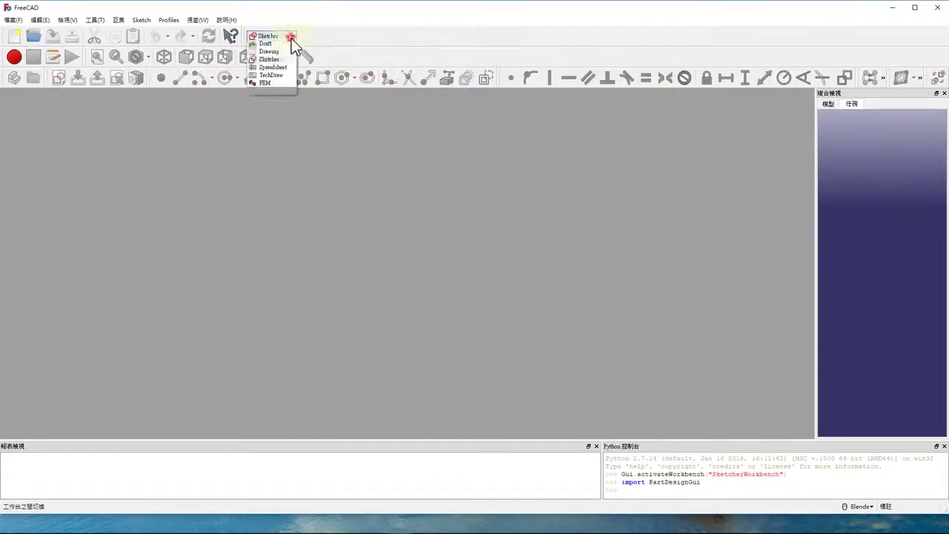
left_click(282, 54)
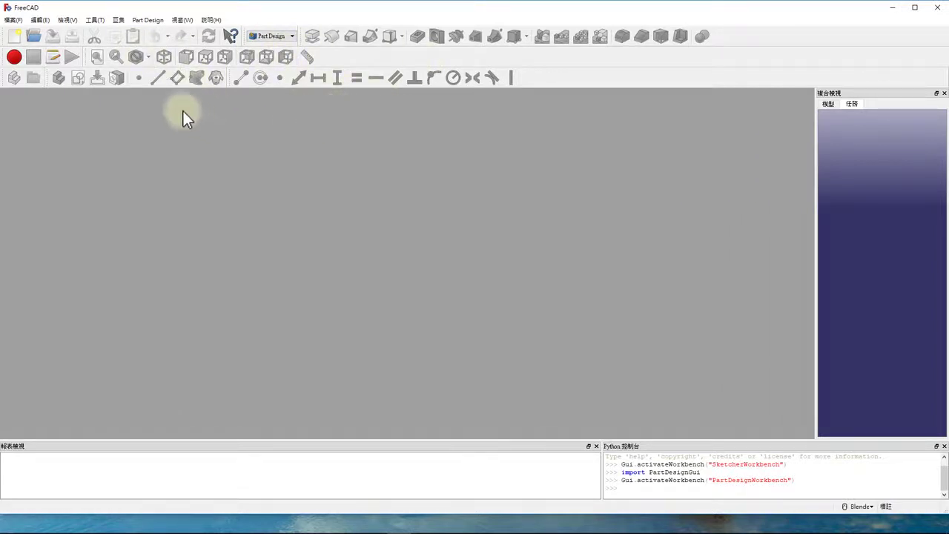
Step: Create a new document and start a sketch in a new body on the XY_Plane
left_click(16, 39)
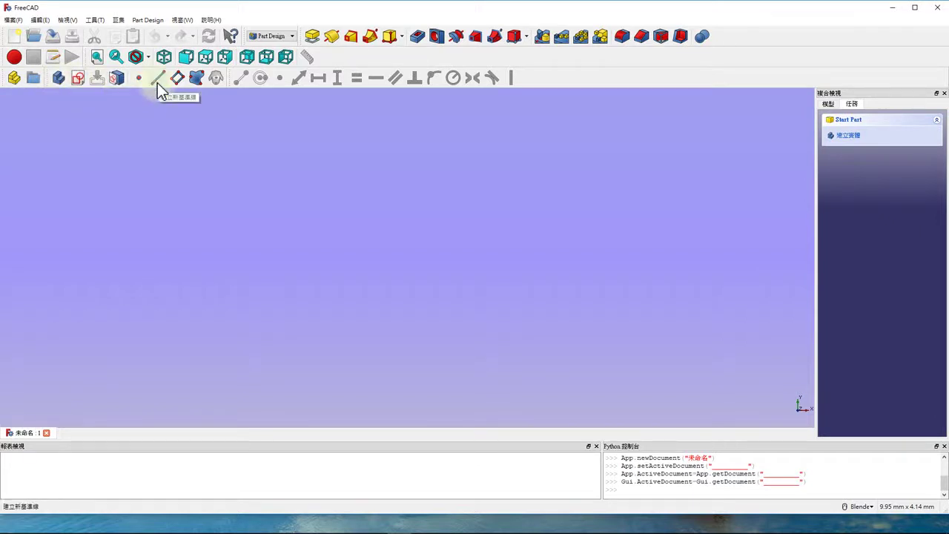
left_click(80, 80)
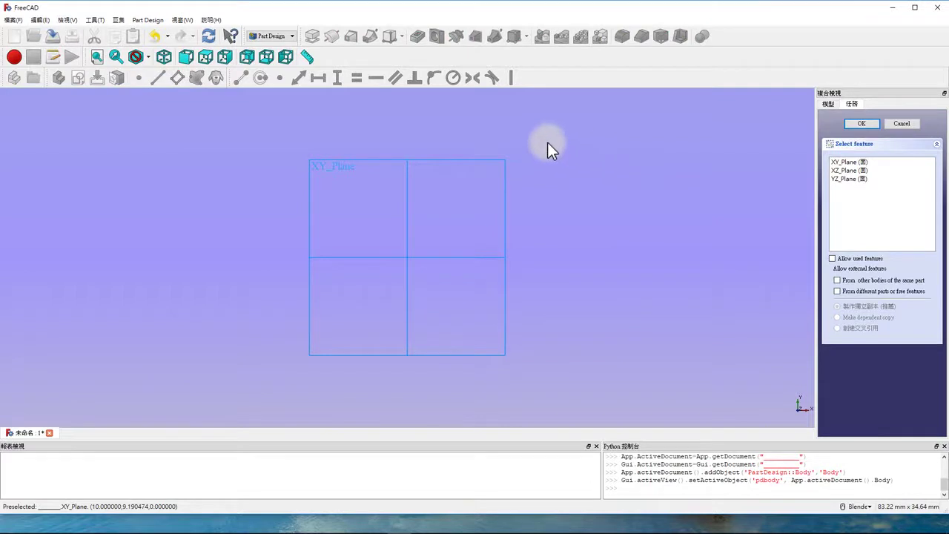
mouse_move(544, 143)
middle_mouse_down()
mouse_move(391, 151)
mouse_move(526, 154)
mouse_move(491, 173)
mouse_move(492, 186)
middle_mouse_up()
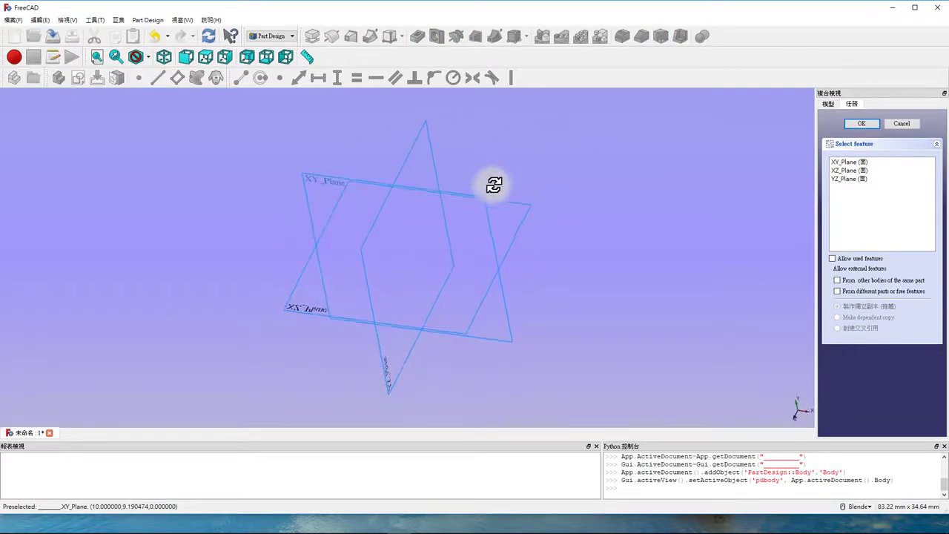
left_click(316, 179)
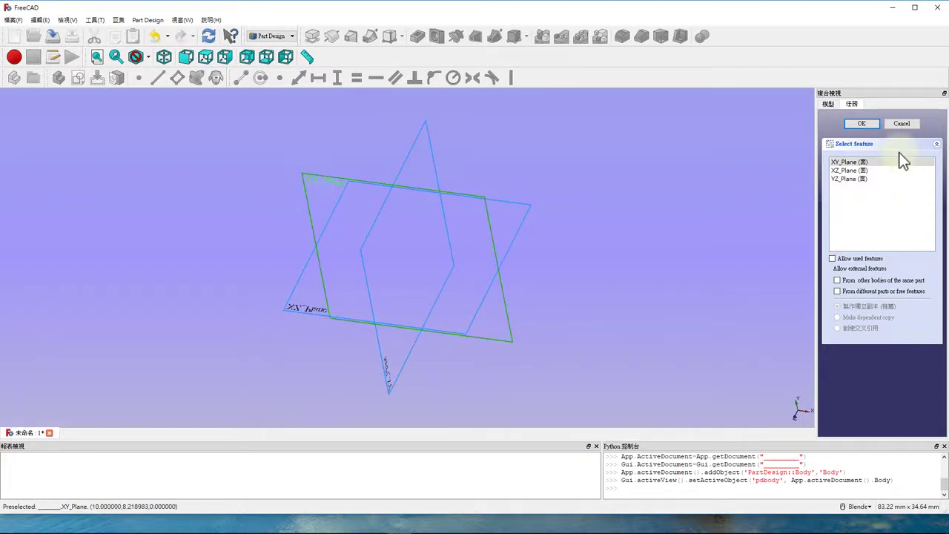
left_click(849, 124)
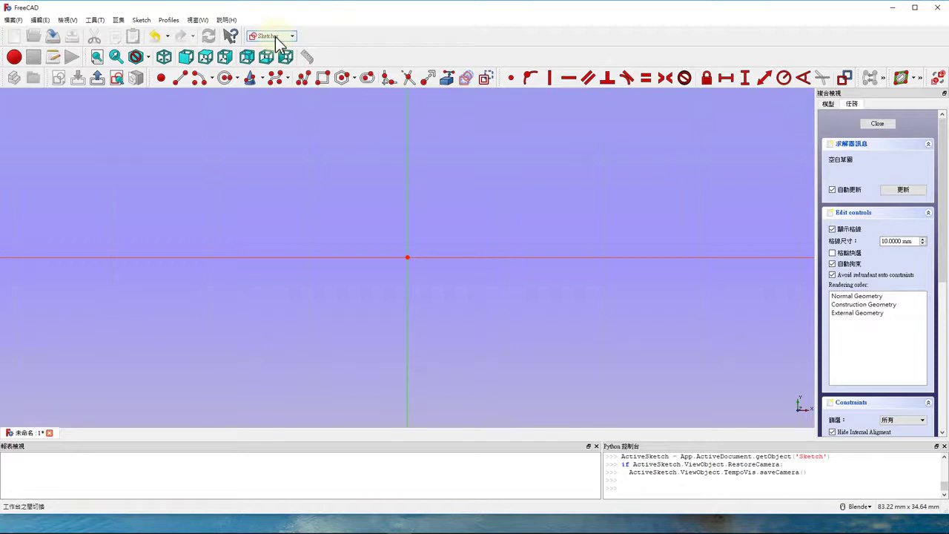
Step: Draw a rectangle with one corner at the origin and close the sketch
scroll(375, 174, "up", 2)
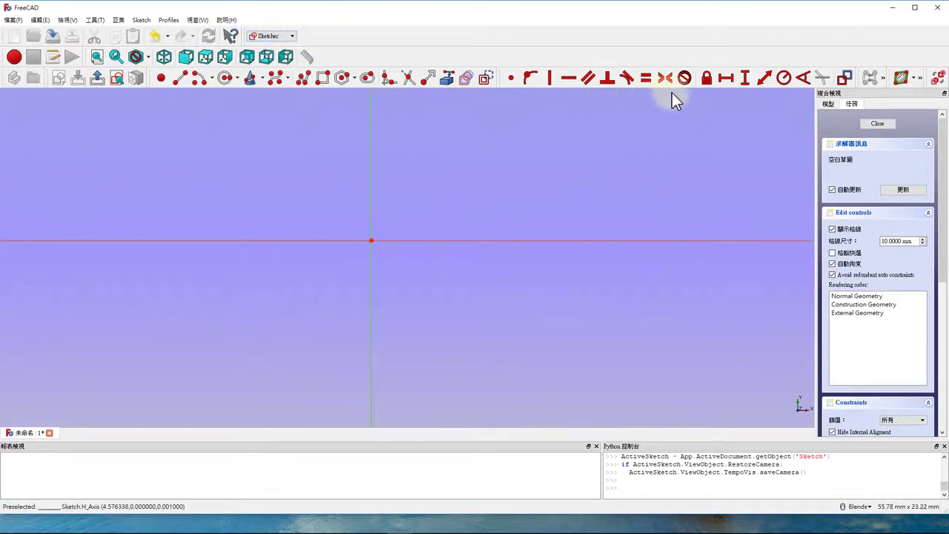
left_click(326, 82)
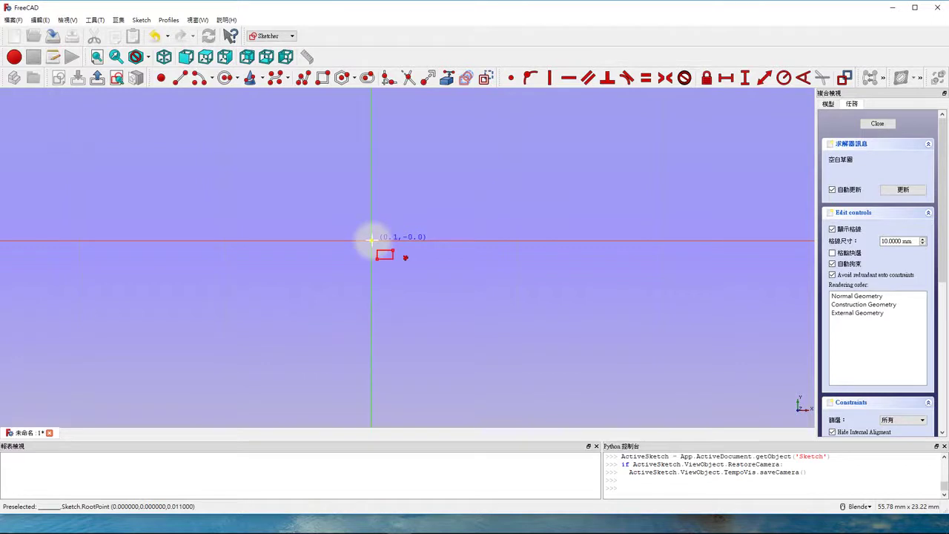
left_click(372, 240)
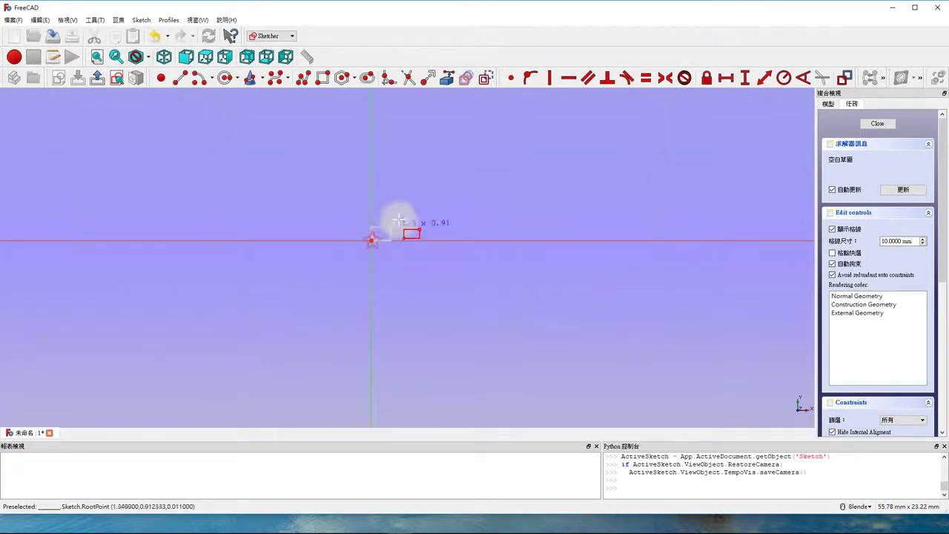
left_click(498, 149)
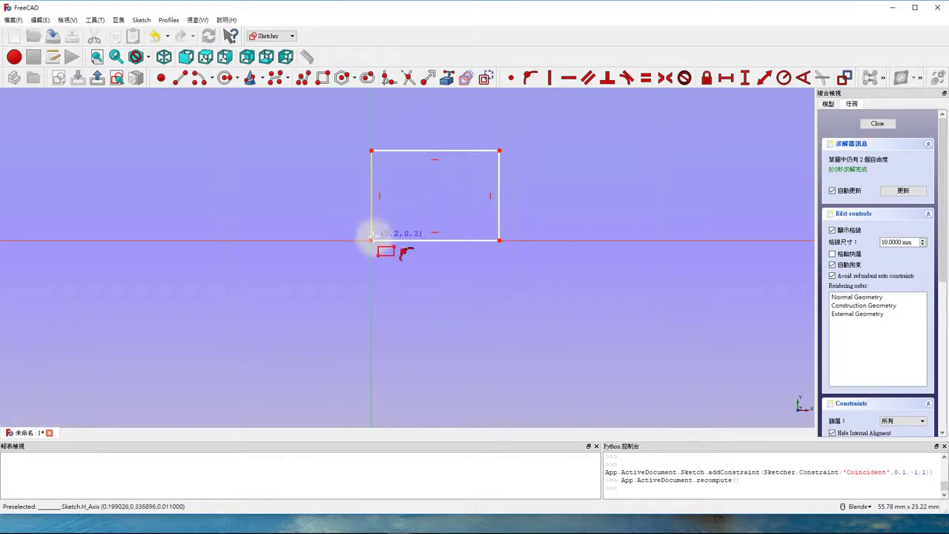
right_click(518, 154)
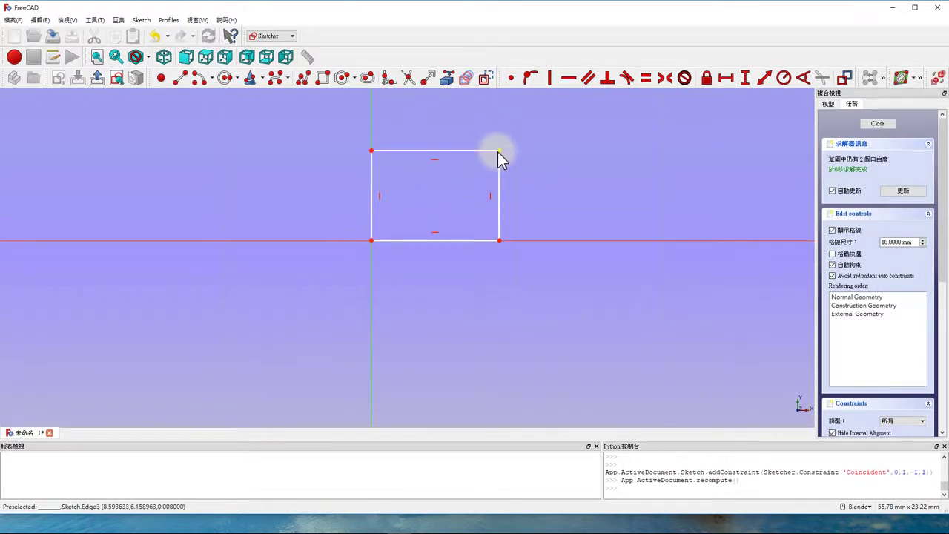
left_click(874, 125)
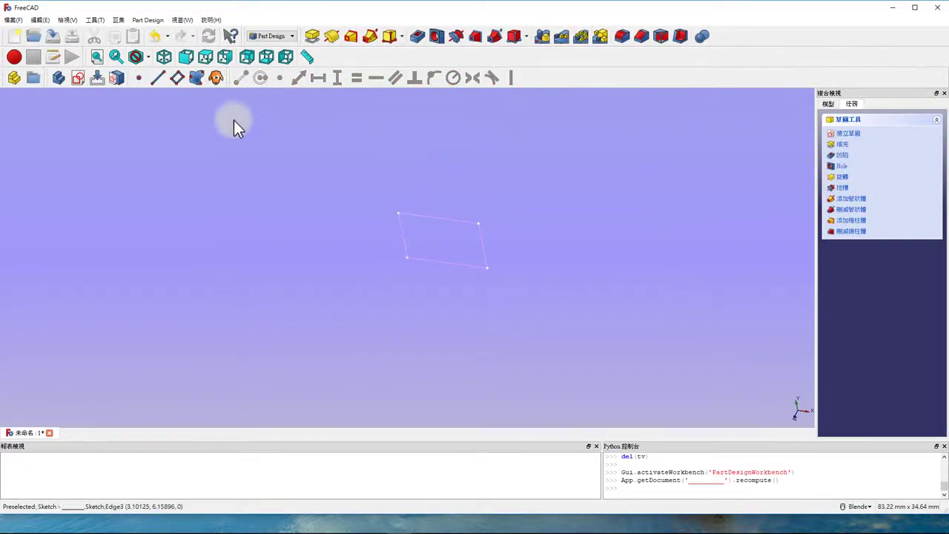
Step: View the sketch from the Front, then the Top, and zoom in
left_click(185, 58)
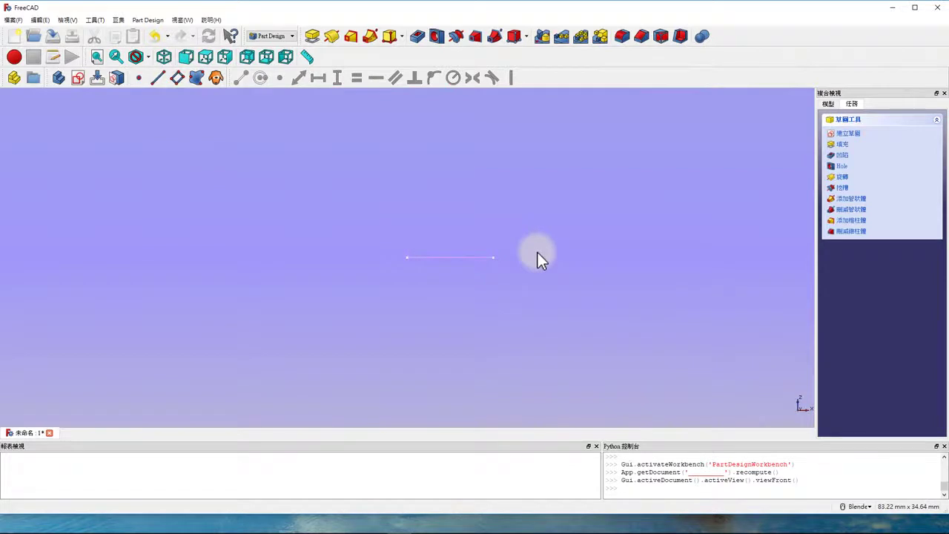
left_click(205, 57)
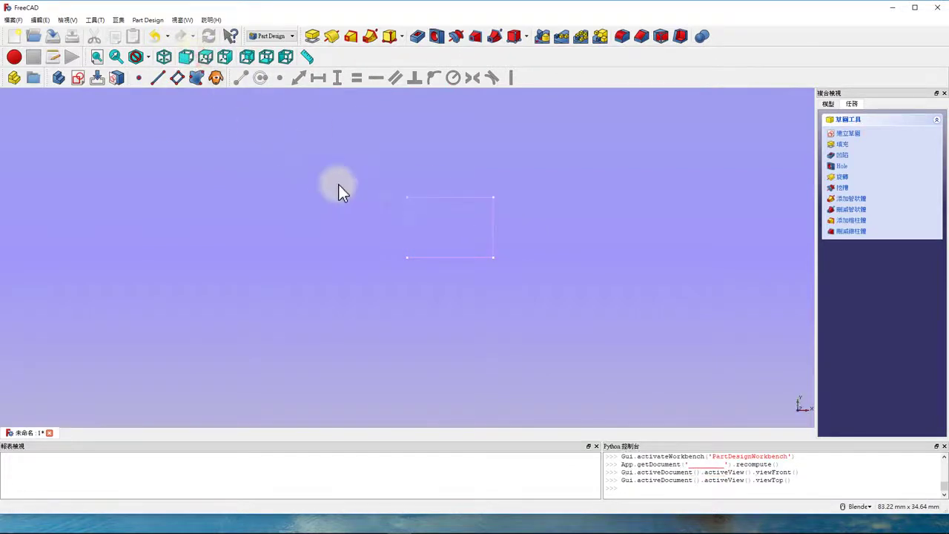
scroll(504, 234, "up", 5)
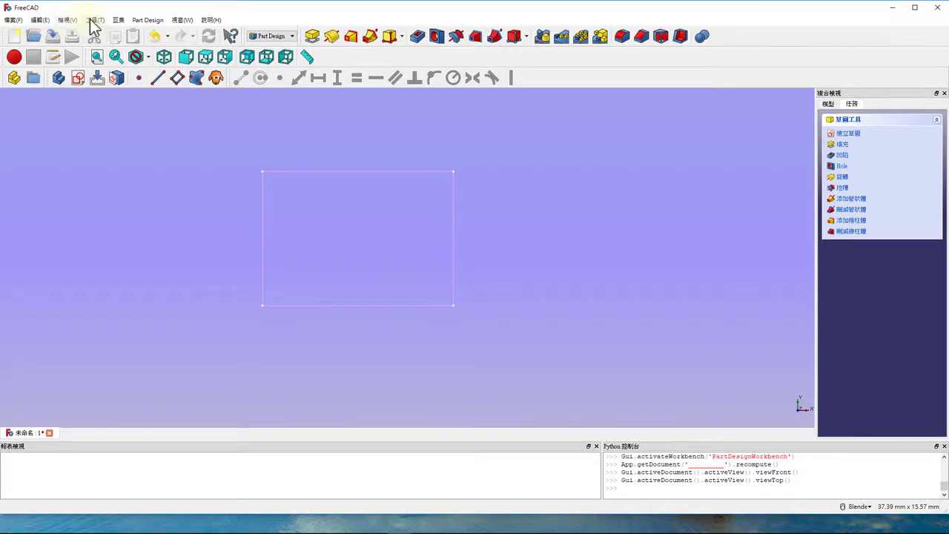
left_click(40, 20)
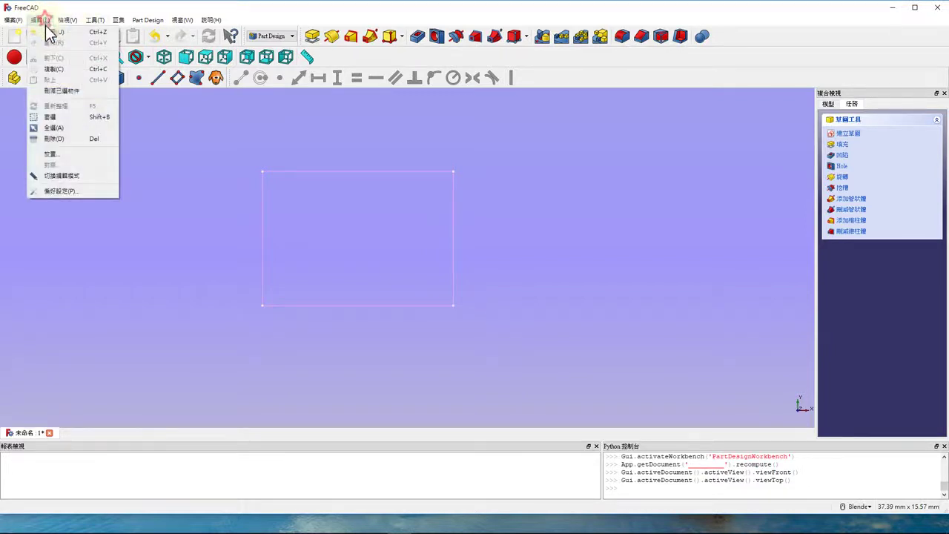
Step: Lower the Display > Part colors default vertex size to 1px and confirm with OK
left_click(81, 194)
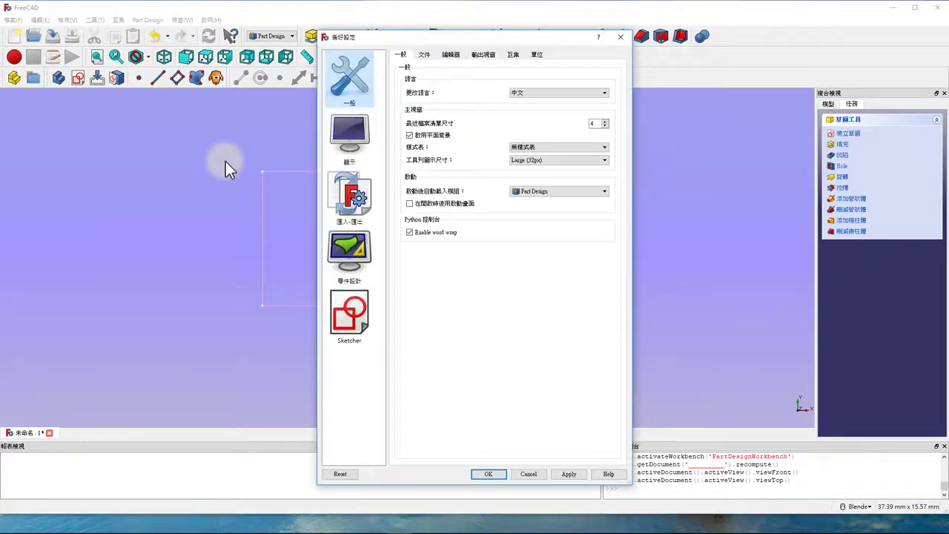
left_click(337, 144)
left_click(460, 54)
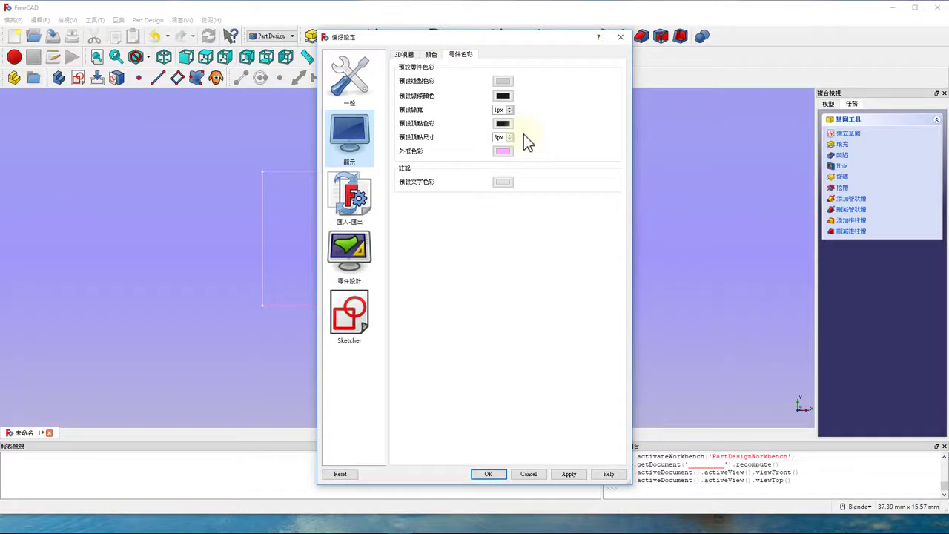
scroll(510, 142, "up", 5)
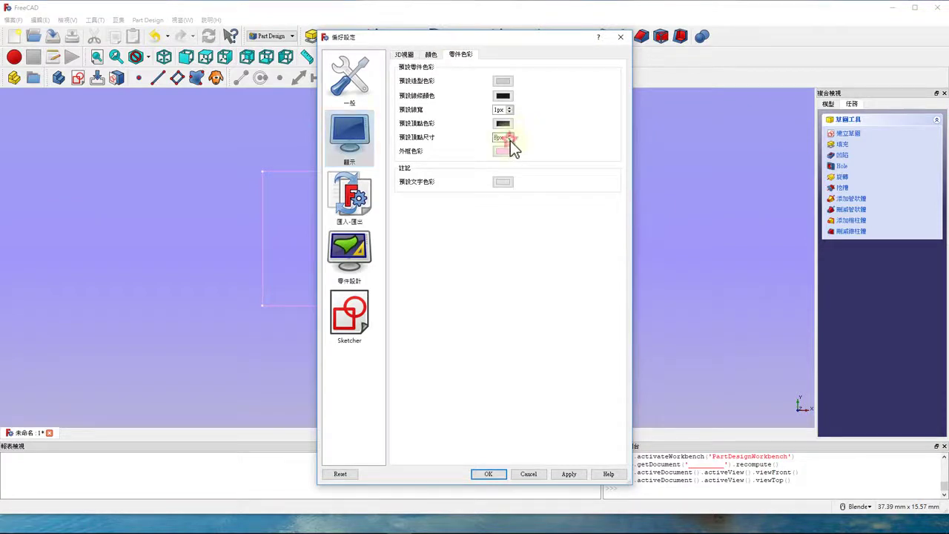
left_click(490, 474)
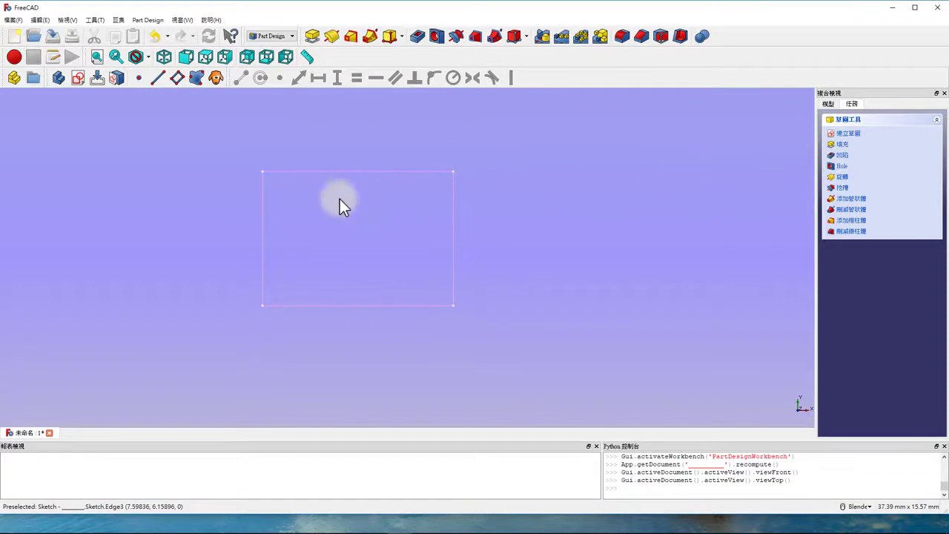
Step: Switch the combo view to its Model tab, float the panel, and re-dock it on the right edge
left_click(826, 103)
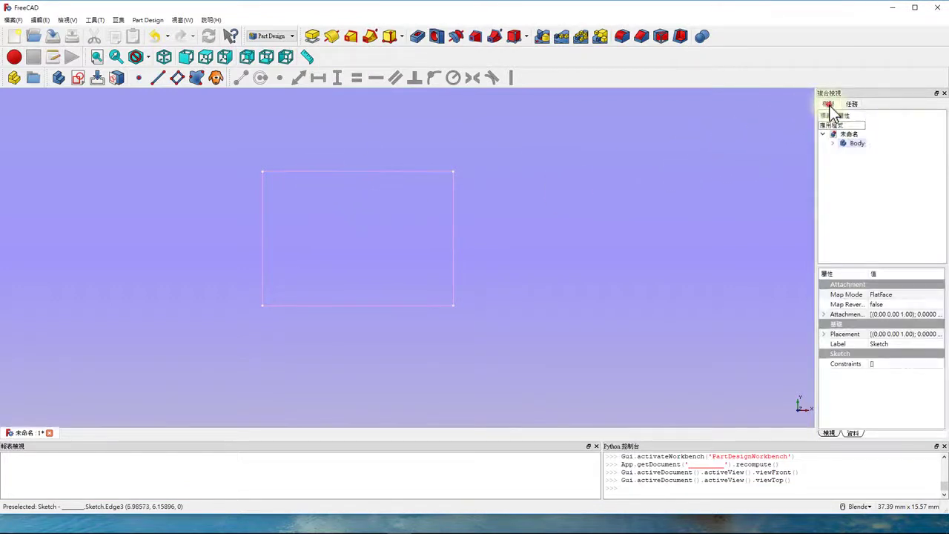
mouse_move(849, 95)
left_mouse_down()
mouse_move(864, 94)
mouse_move(59, 142)
mouse_move(25, 102)
left_mouse_up()
mouse_move(82, 95)
left_mouse_down()
mouse_move(942, 95)
mouse_move(685, 131)
left_mouse_up()
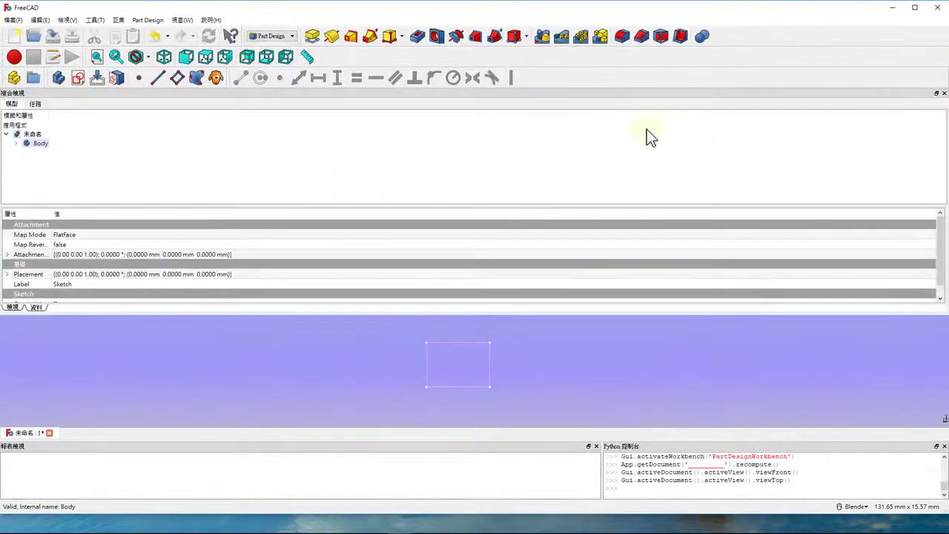
left_click_drag(555, 95, 947, 148)
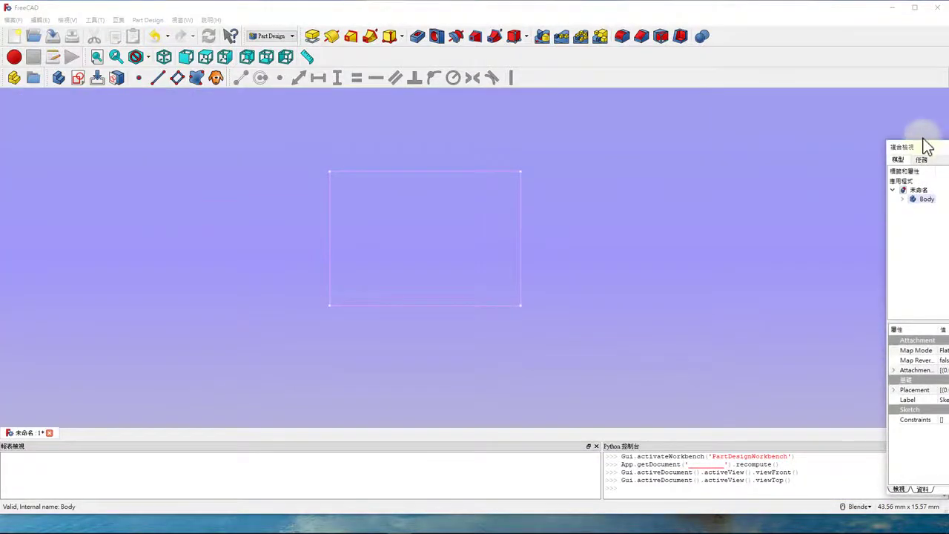
left_click_drag(926, 146, 947, 121)
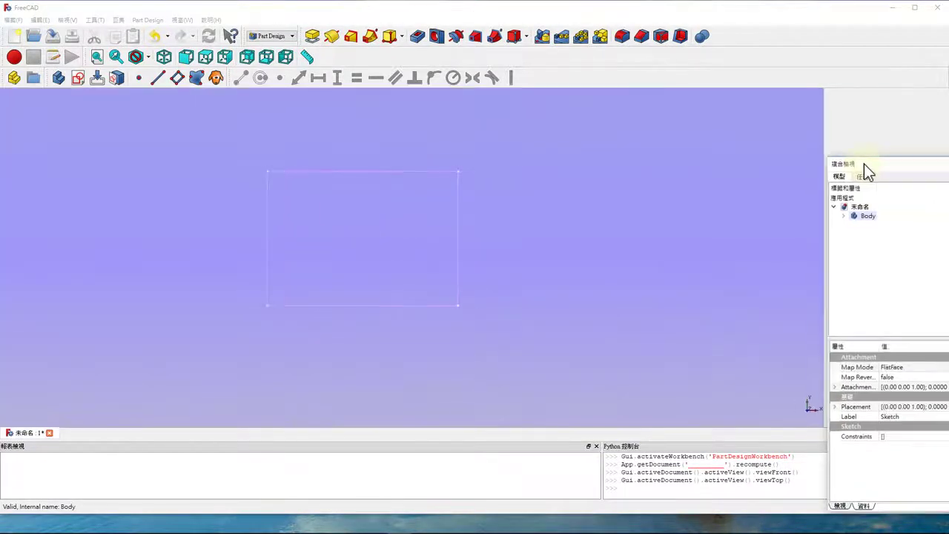
mouse_move(946, 121)
left_mouse_down()
mouse_move(904, 177)
mouse_move(865, 161)
left_mouse_up()
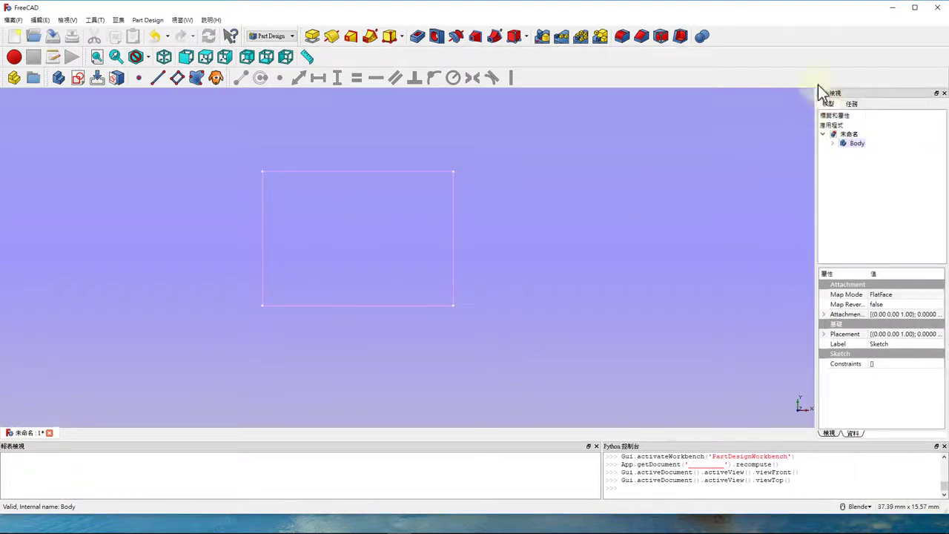
right_click(776, 37)
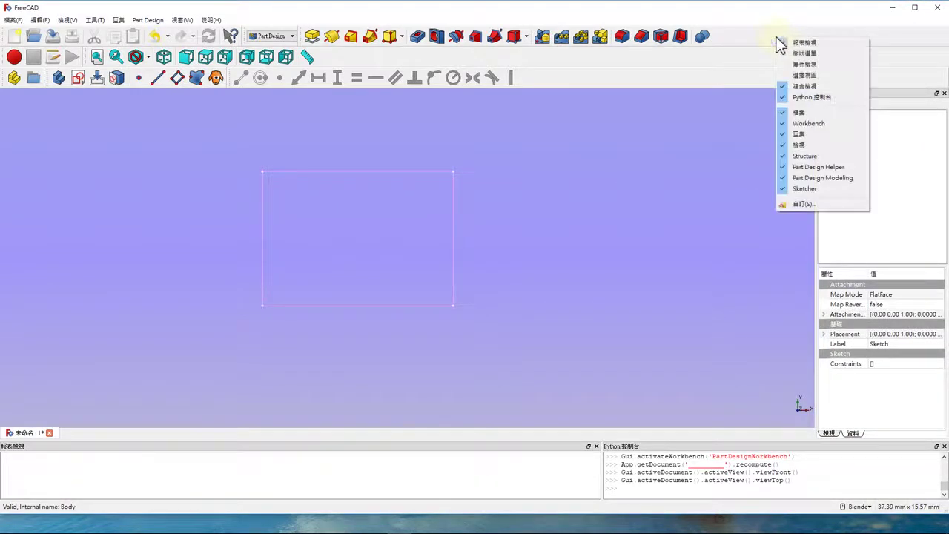
Step: Show the left tree view panel and re-dock the combo view on the right with its task panel
left_click(804, 64)
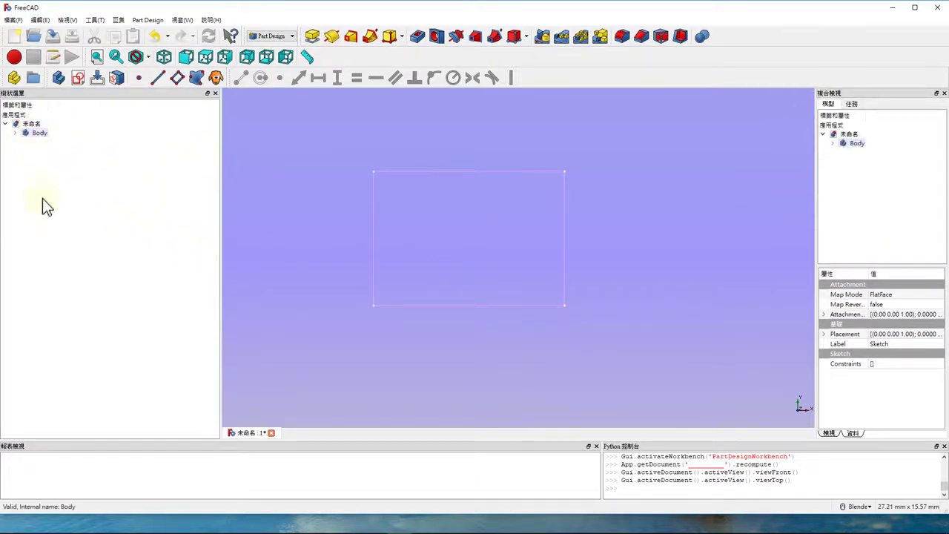
left_click(851, 104)
mouse_move(830, 92)
left_mouse_down()
mouse_move(832, 103)
mouse_move(943, 144)
left_mouse_up()
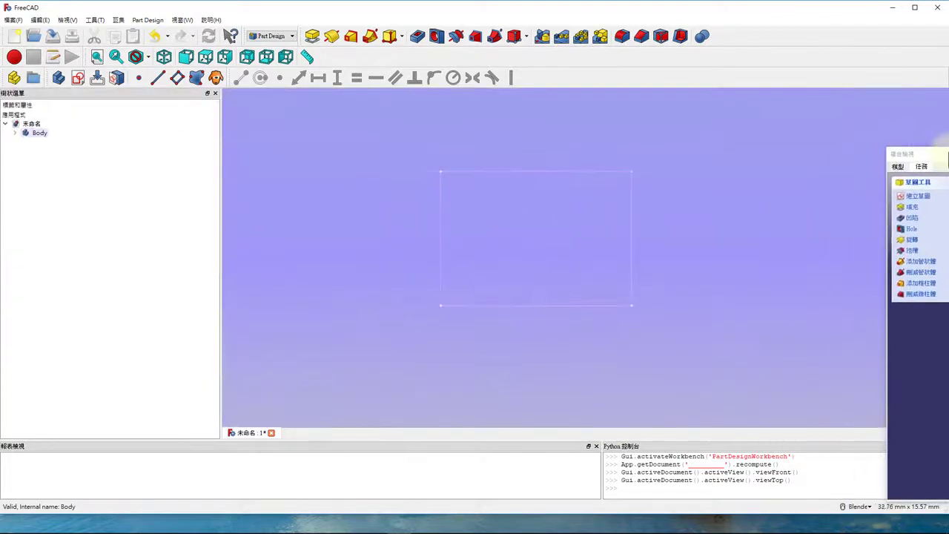
left_click_drag(945, 157, 946, 152)
Step: Close the left tree view and toggle the combo view between Model and Tasks, ending on Model
left_click(216, 93)
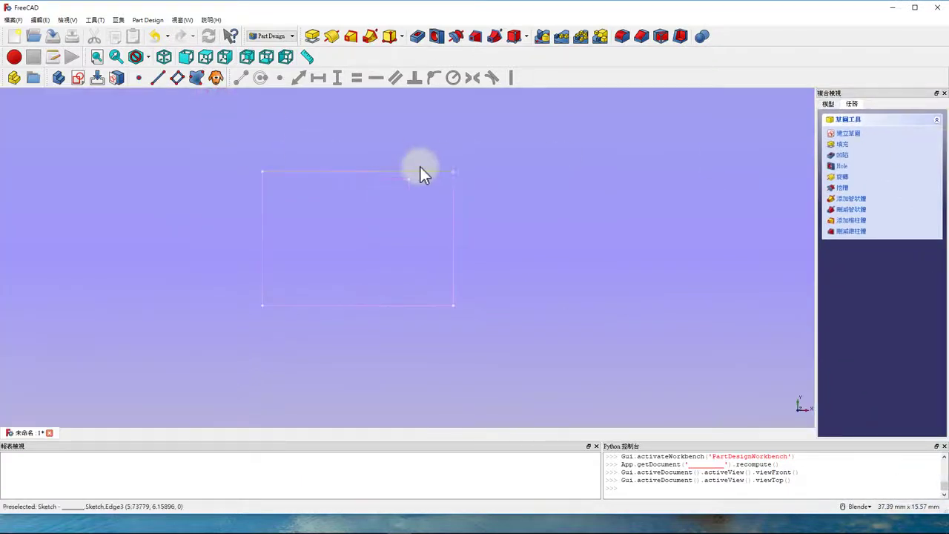
left_click(828, 104)
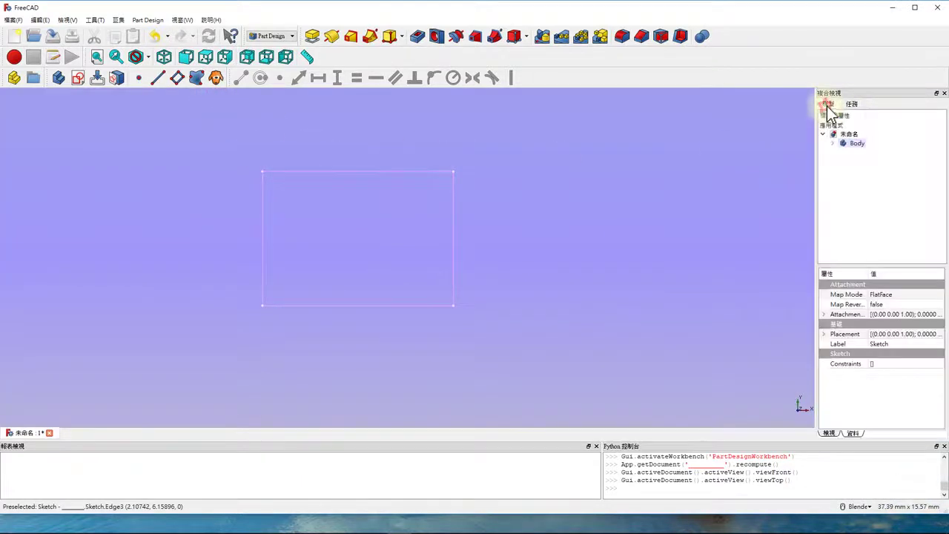
left_click(852, 104)
left_click(830, 103)
left_click(854, 105)
left_click(836, 104)
left_click(856, 105)
left_click(835, 104)
Step: Bring back the tree view panel and narrow it so the 3D view widens
right_click(670, 81)
left_click(678, 97)
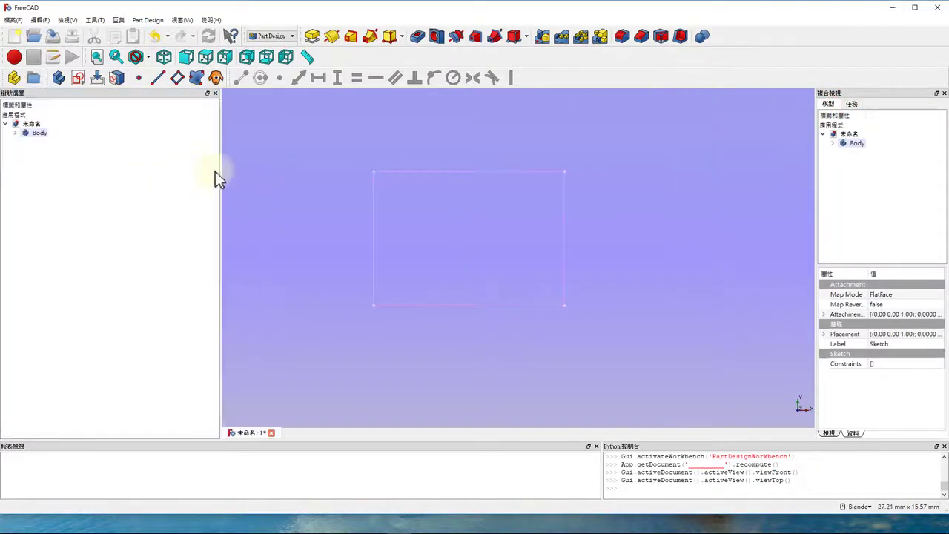
left_click_drag(220, 173, 81, 175)
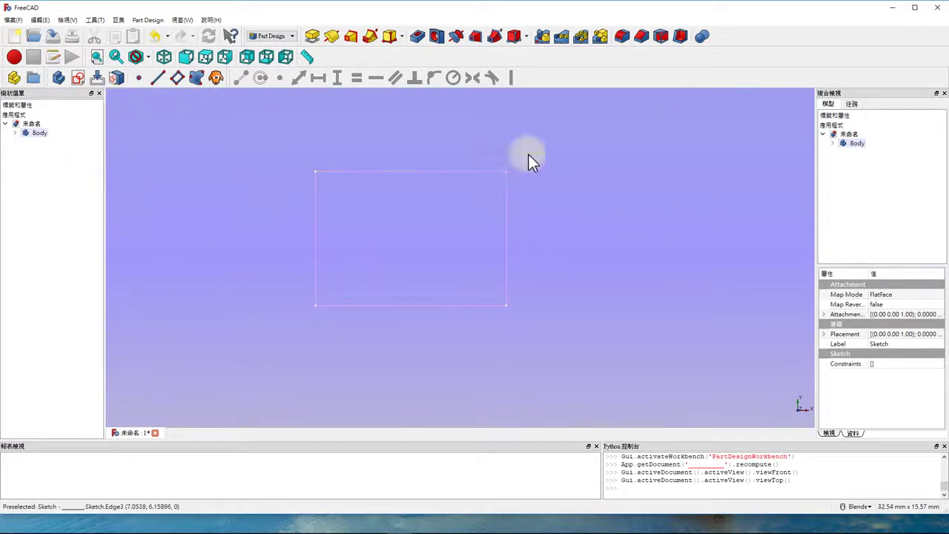
Step: Expand Body, open the rectangle Sketch for editing, zoom around it, then close it back to Part Design
left_click(832, 143)
double_click(866, 161)
scroll(504, 170, "down", 3)
scroll(490, 169, "up", 2)
scroll(490, 169, "up", 3)
scroll(506, 164, "down", 3)
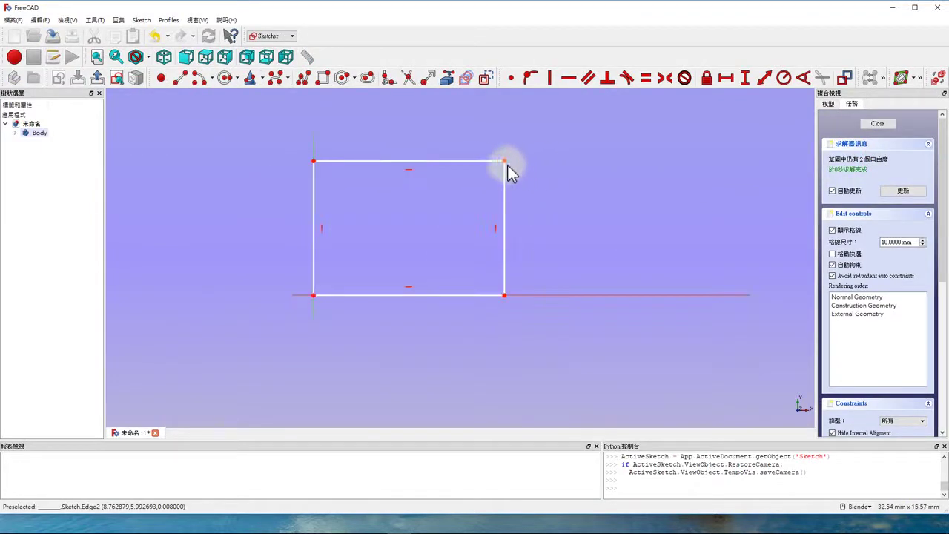
scroll(475, 177, "up", 3)
scroll(706, 166, "down", 2)
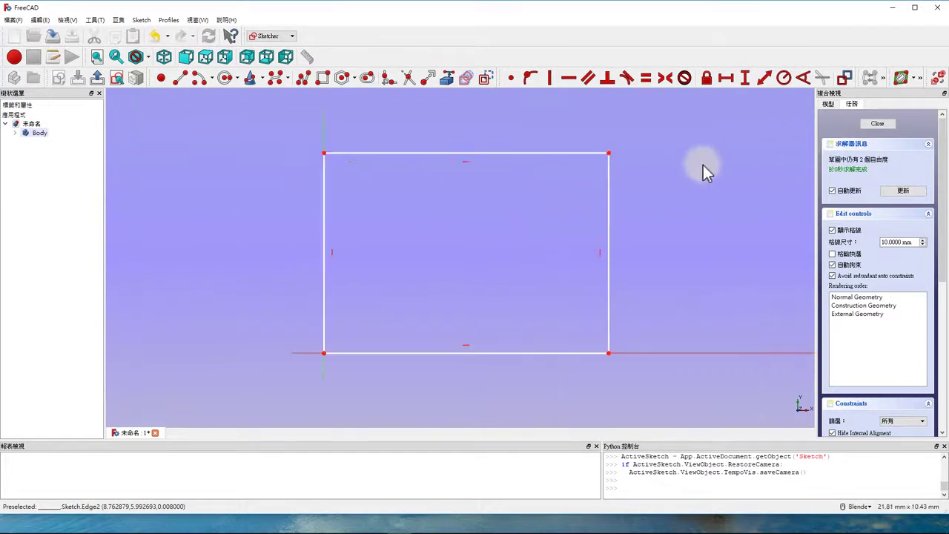
left_click(877, 123)
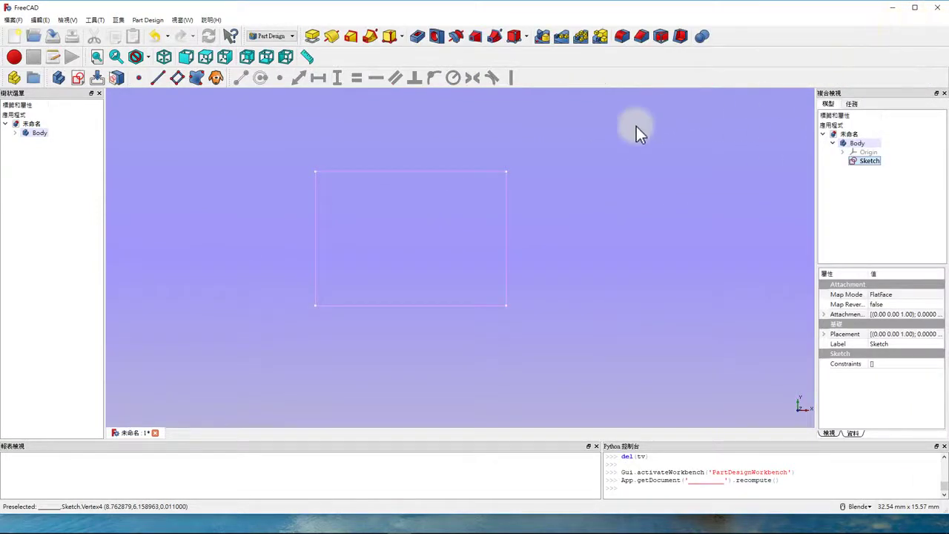
left_click(12, 19)
mouse_move(12, 20)
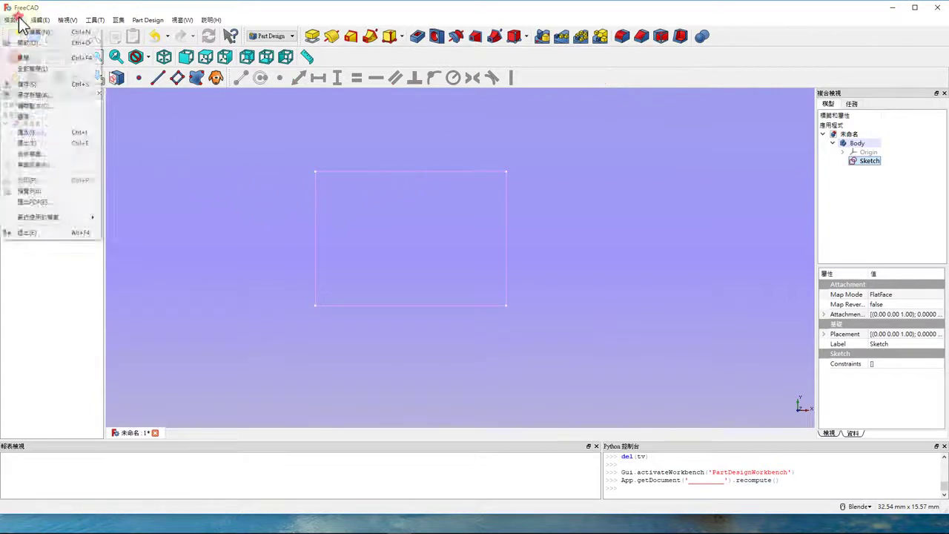
Step: Save the document as 20180311_002 in Documents > _Practice_FreeCAD
left_click(42, 98)
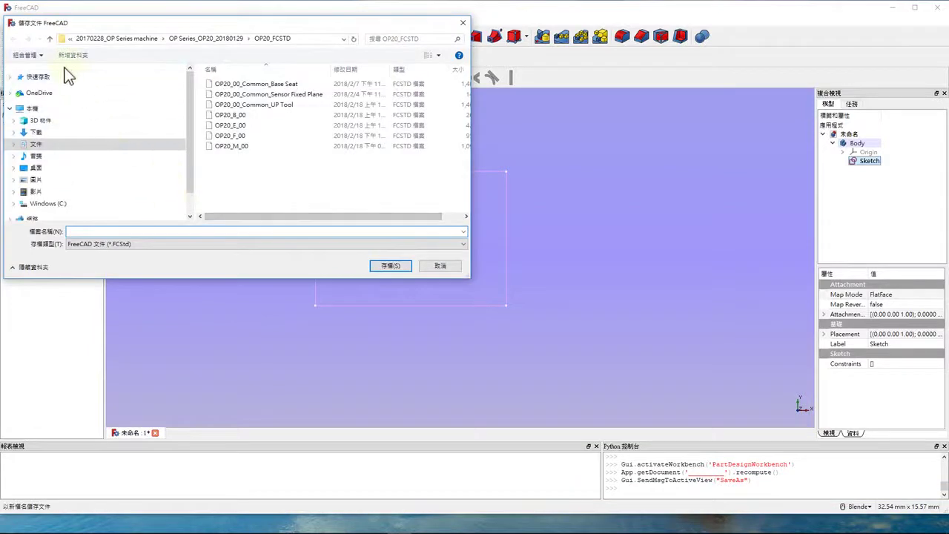
left_click(36, 144)
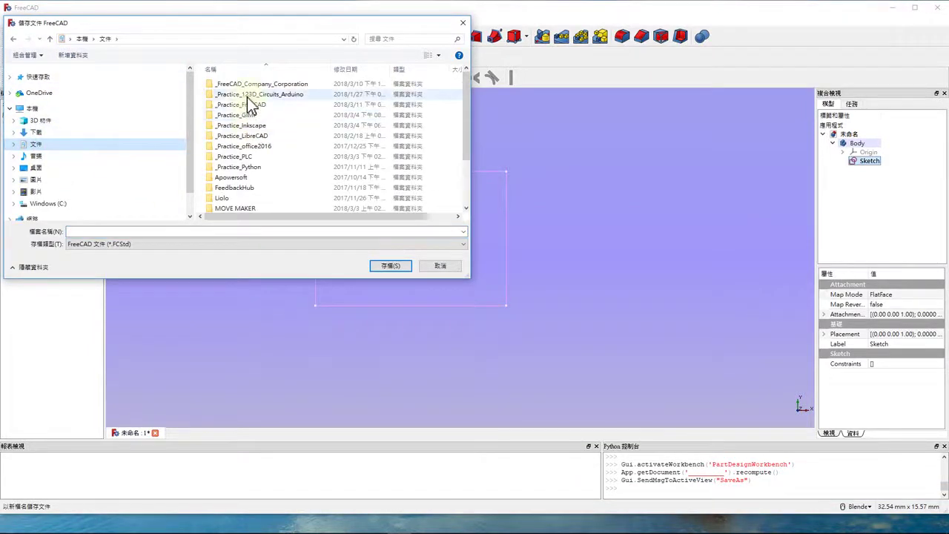
double_click(247, 105)
left_click(282, 232)
type("201803")
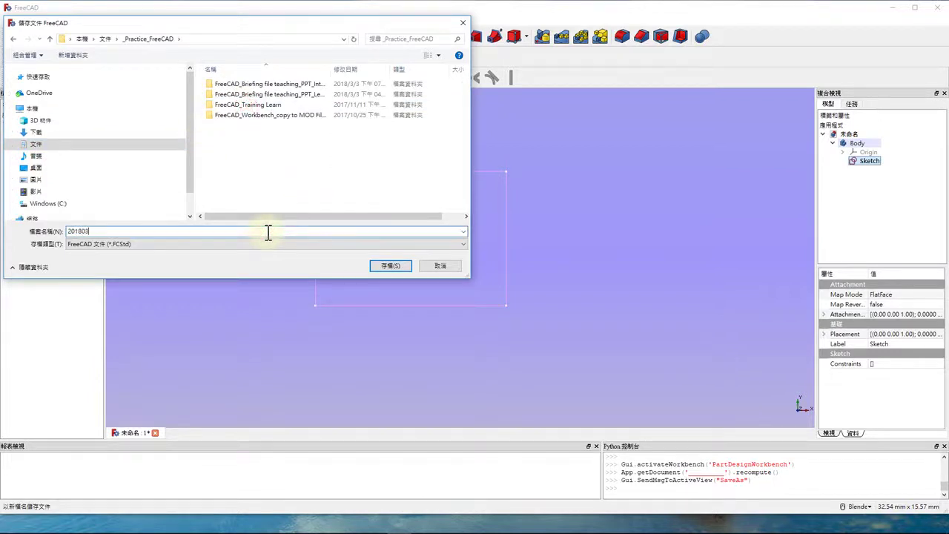
type("1")
type("_002")
left_click(384, 265)
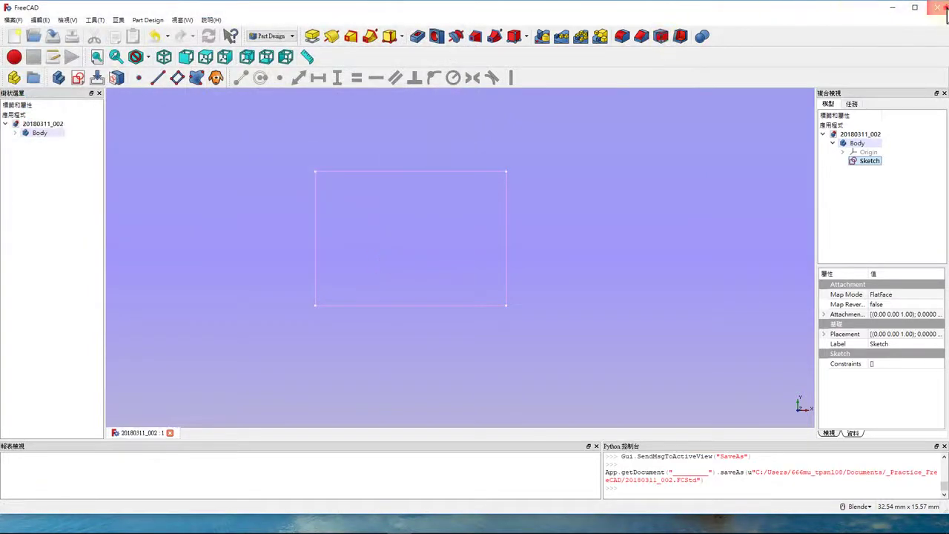
mouse_move(398, 523)
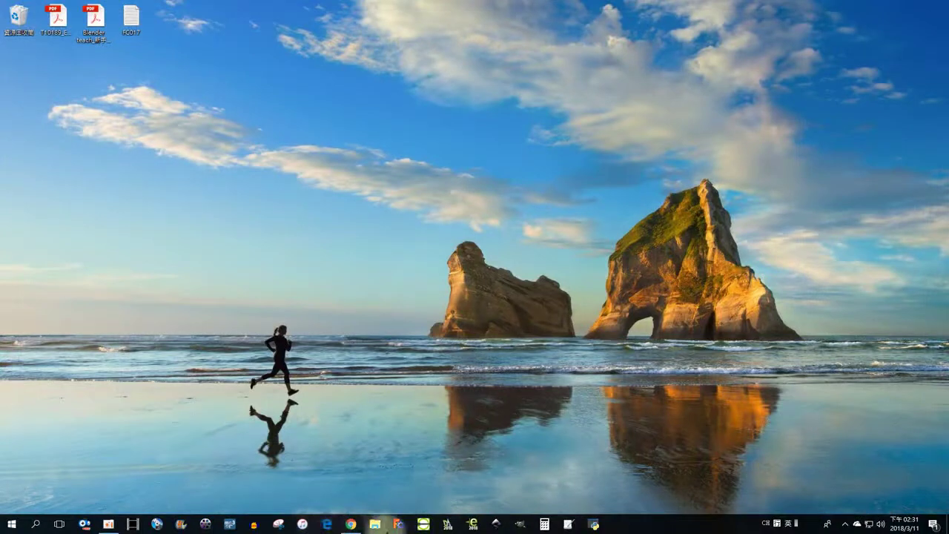
left_click(364, 323)
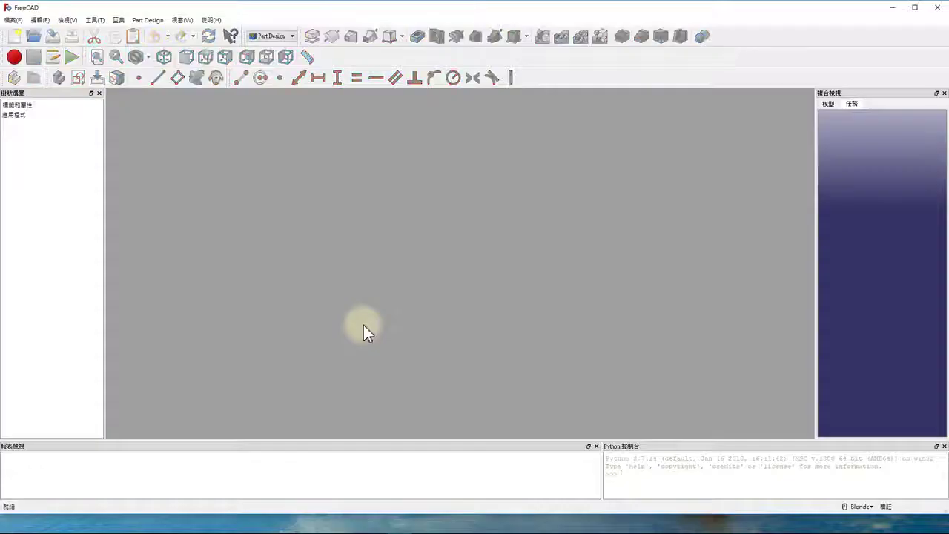
Step: Open 20180311_002 from _Practice_FreeCAD and show its Body and Sketch in the Model tab
left_click(34, 37)
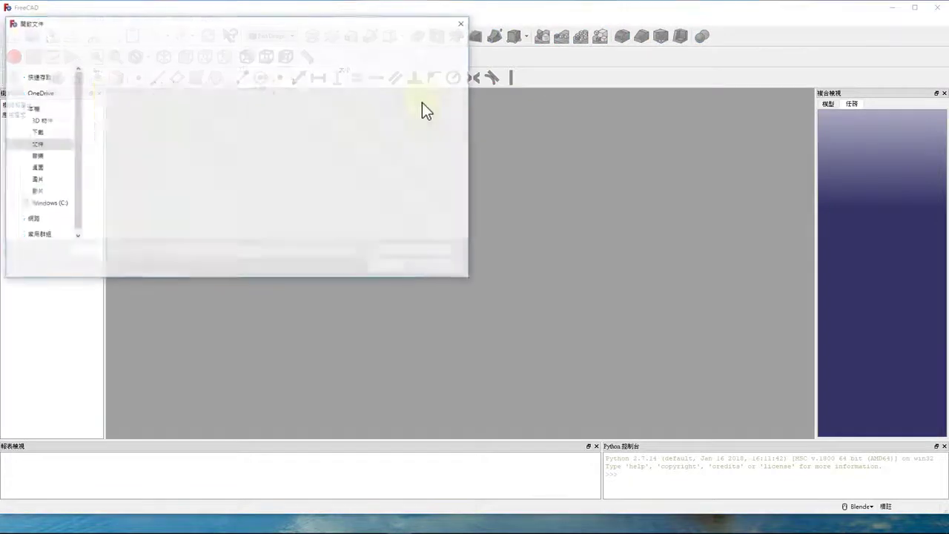
left_click(140, 126)
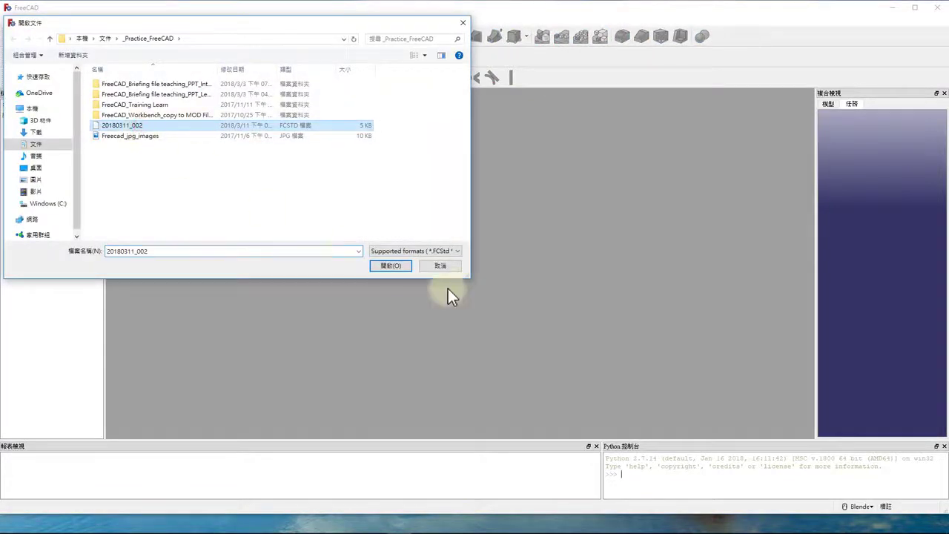
left_click(398, 269)
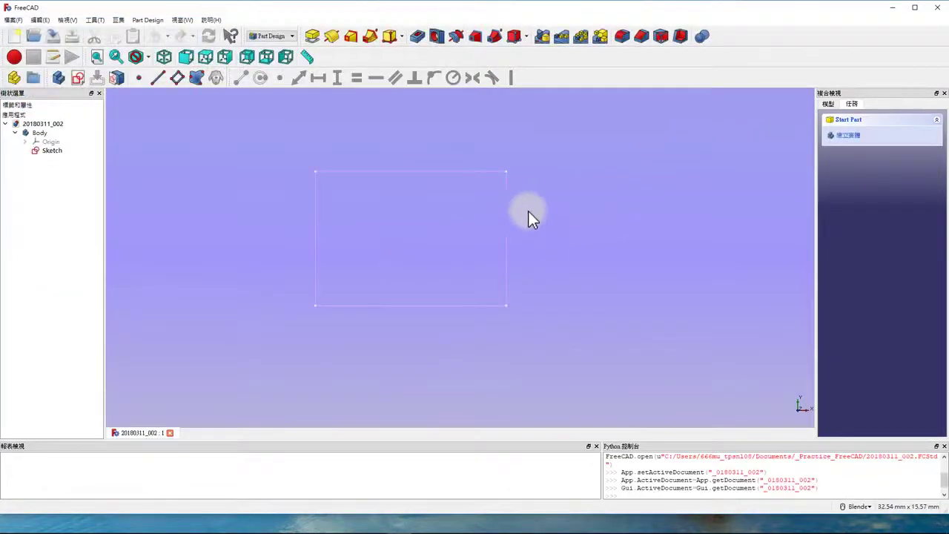
left_click(827, 104)
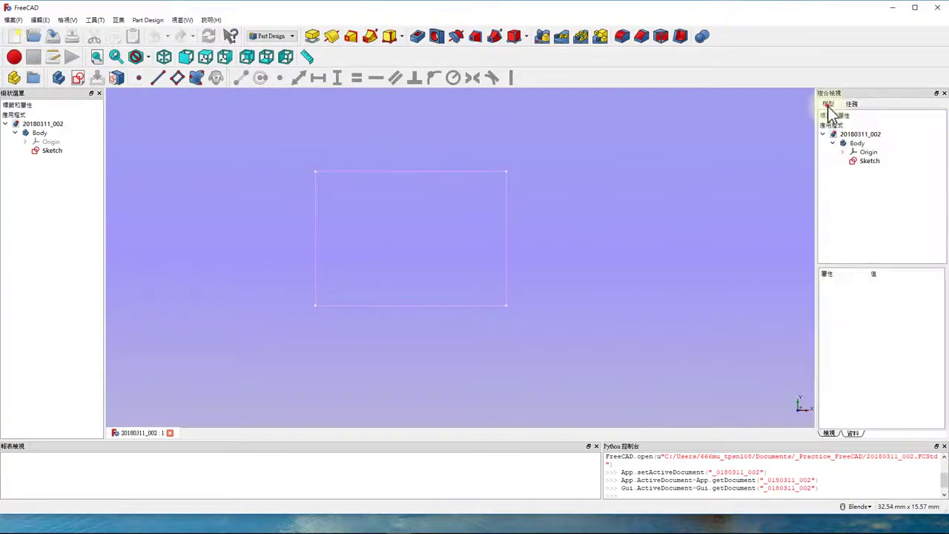
Step: Open the reloaded Sketch, select its top-right corner, exit Sketcher with Esc, and pick a corner in the 3D view
double_click(869, 161)
scroll(507, 173, "up", 2)
scroll(504, 174, "down", 8)
scroll(505, 174, "up", 4)
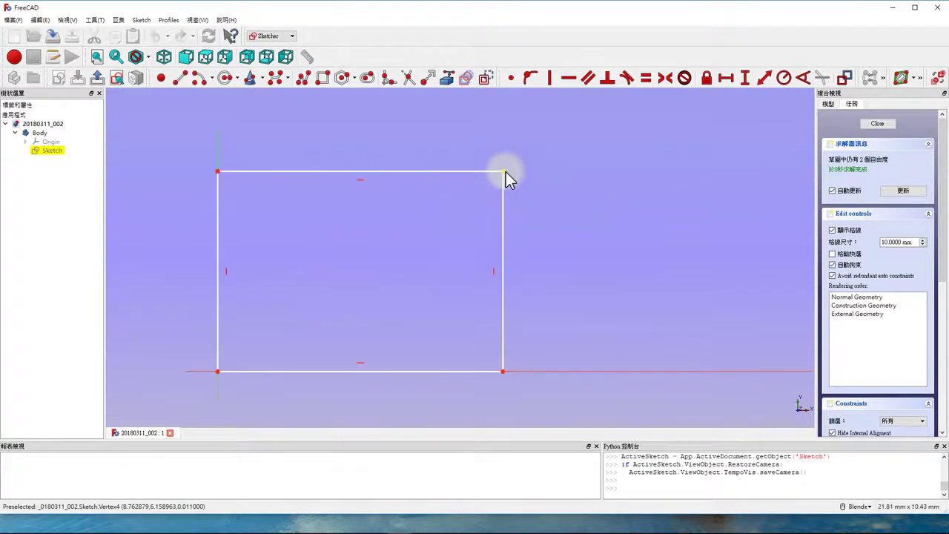
left_click(504, 173)
key("Escape")
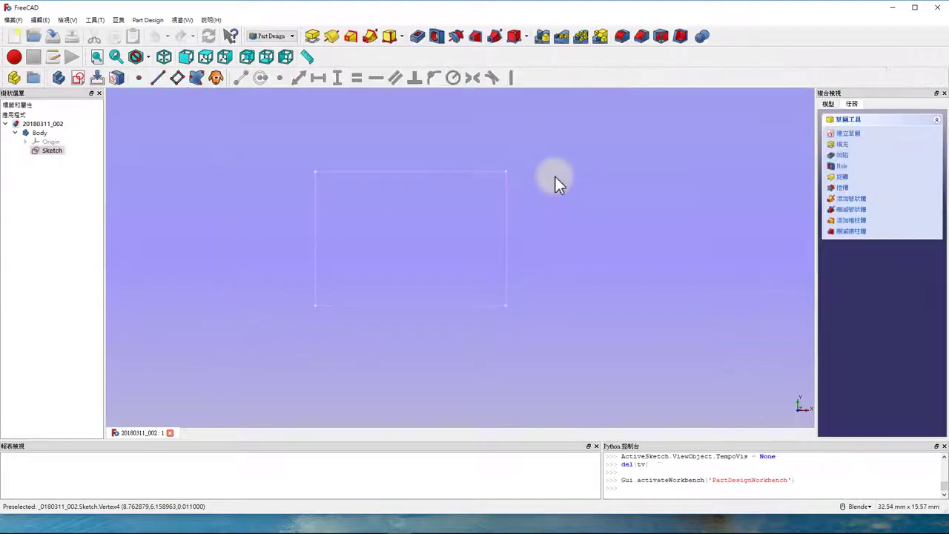
left_click(506, 173)
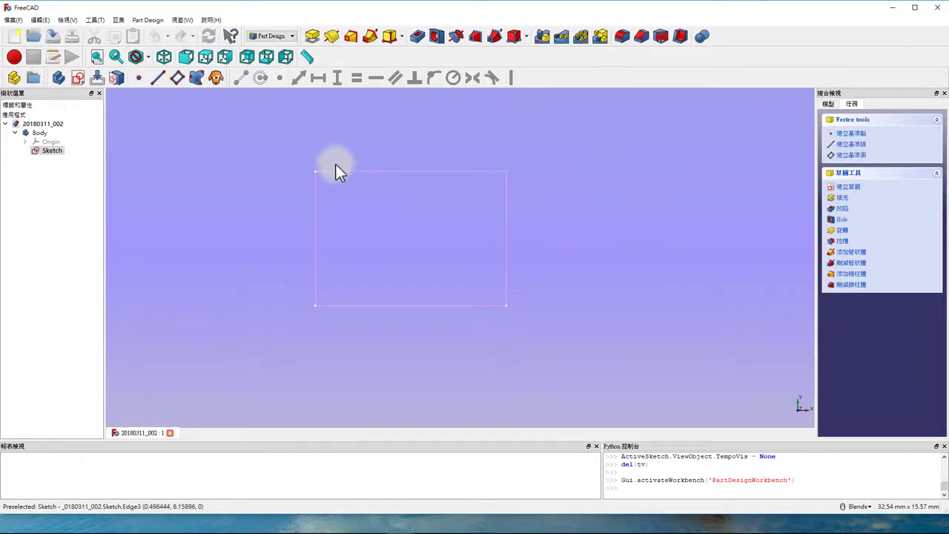
left_click(40, 21)
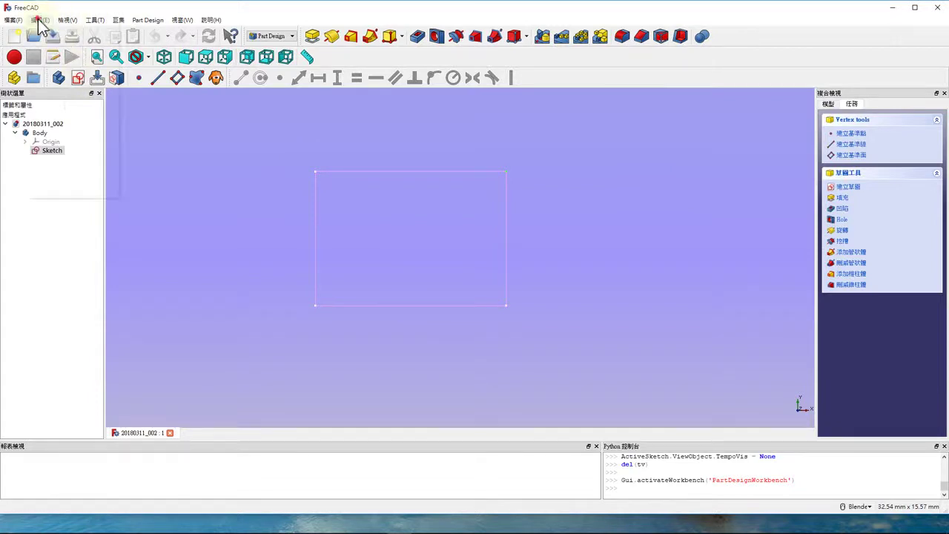
Step: Set Default vertex size to 6px under Preferences > Display > Part colors and apply
left_click(84, 182)
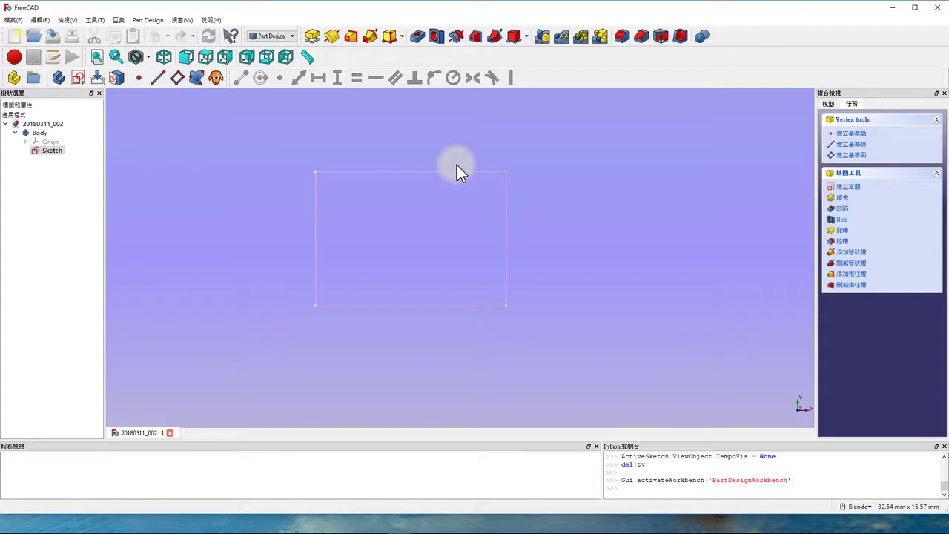
left_click(363, 146)
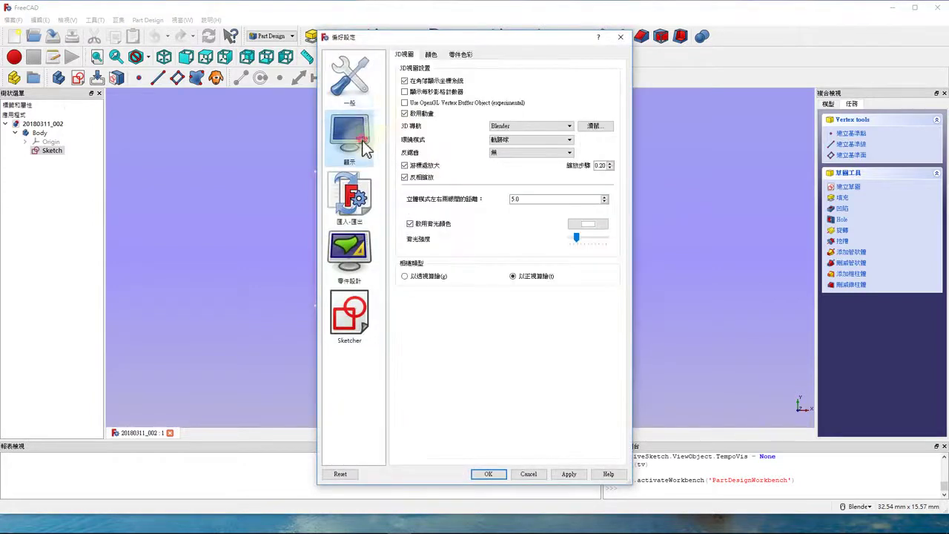
left_click(455, 55)
scroll(510, 137, "up", 5)
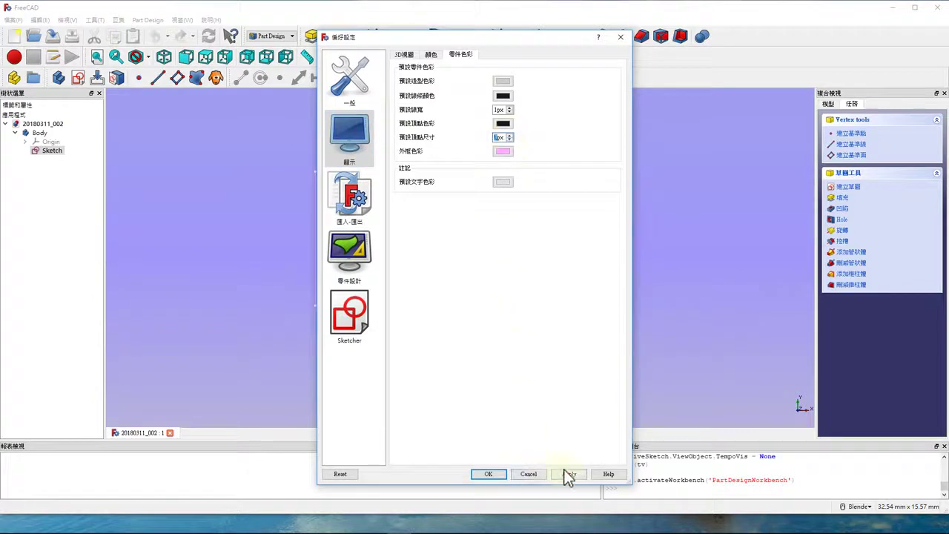
left_click(485, 474)
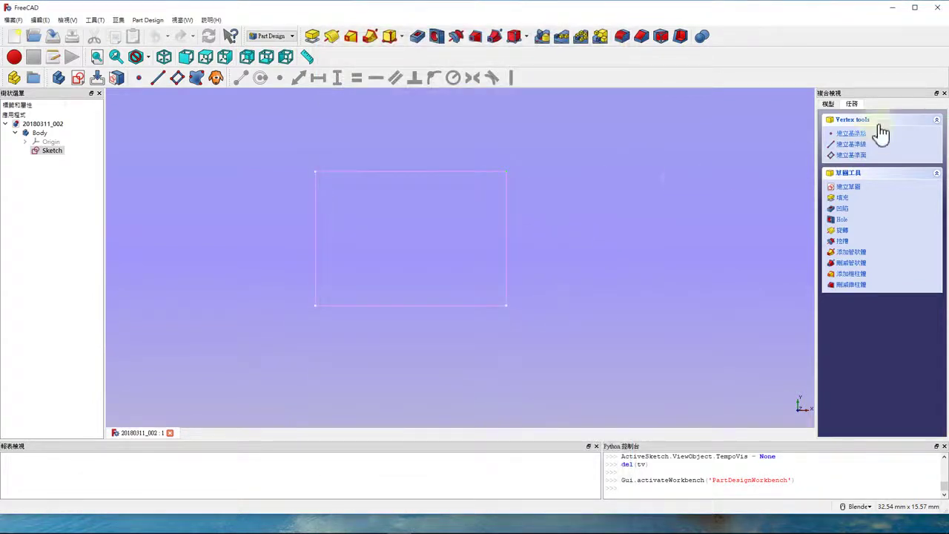
left_click(828, 104)
Step: Open the rectangle Sketch for editing in Sketcher
double_click(871, 163)
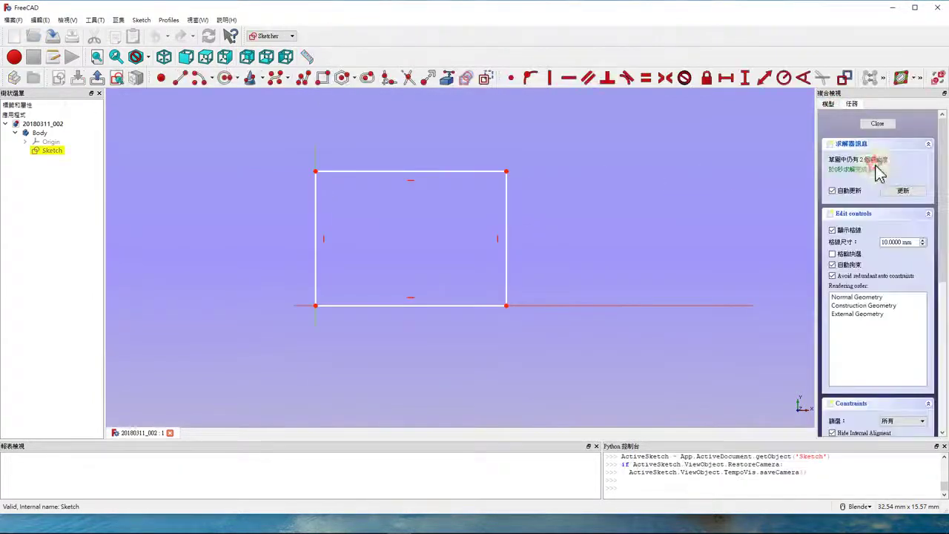
scroll(507, 175, "up", 3)
scroll(504, 163, "down", 2)
scroll(504, 162, "down", 1)
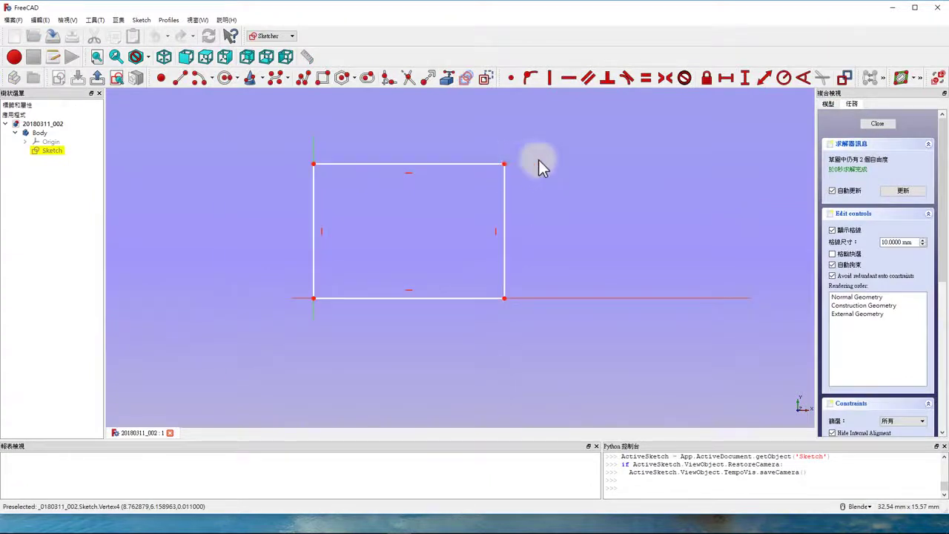
Step: Draw a test line from the rectangle's top-left corner, then select and delete it
left_click(180, 78)
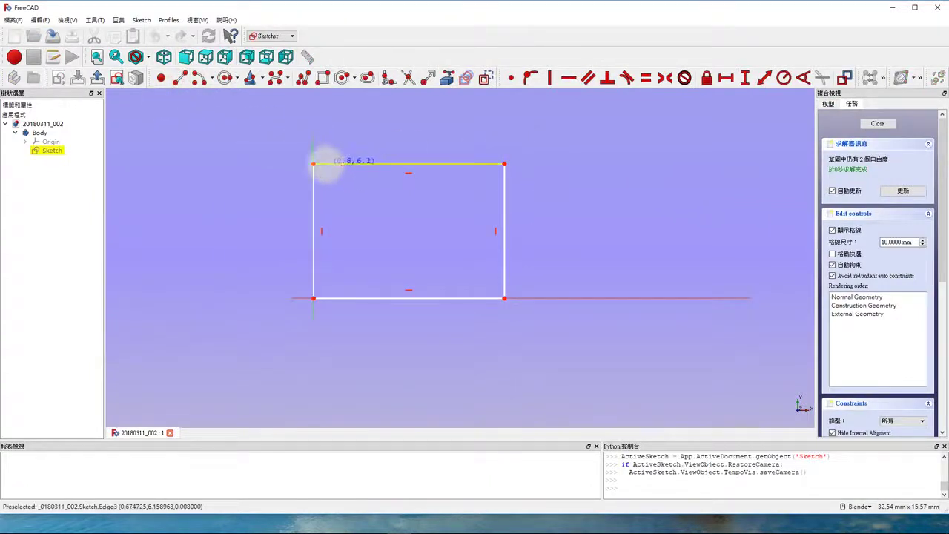
left_click(314, 163)
left_click(410, 118)
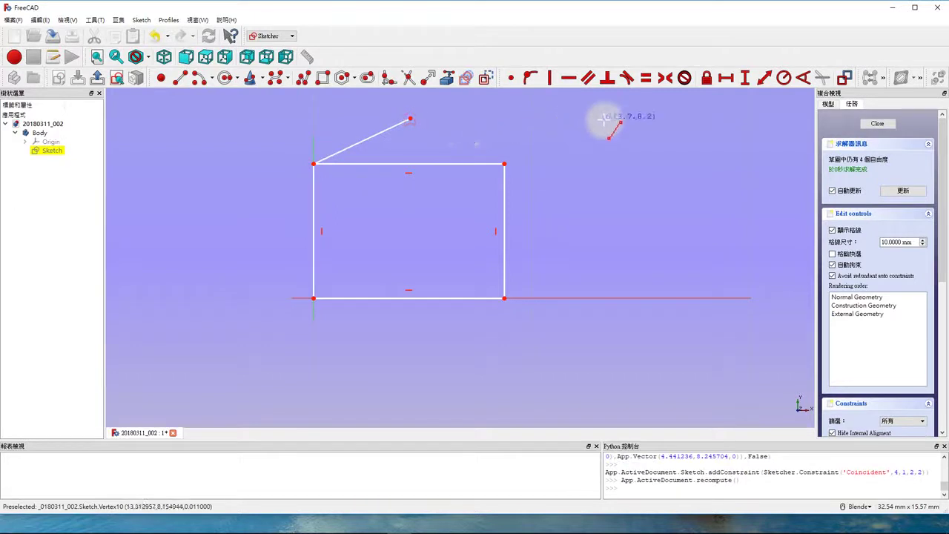
right_click(341, 126)
left_click(368, 137)
key("Delete")
scroll(272, 285, "down", 2)
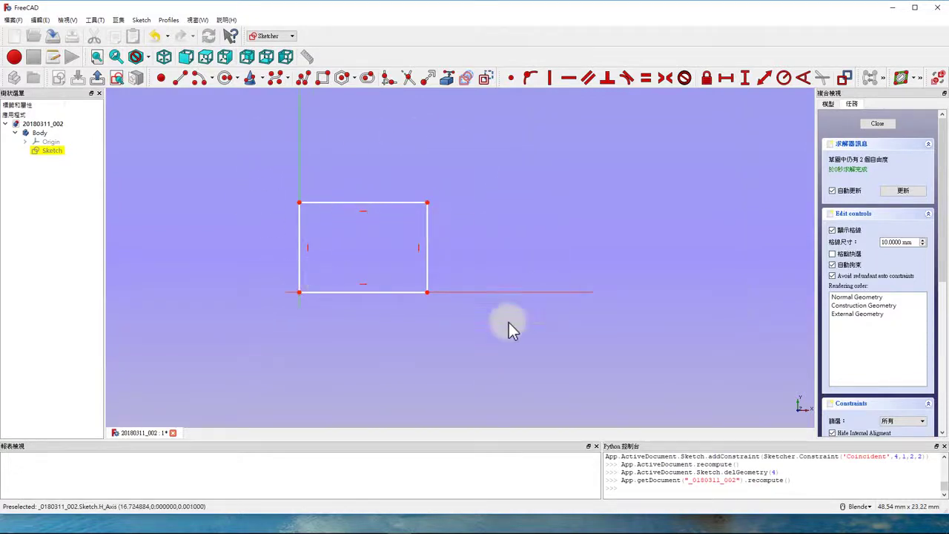